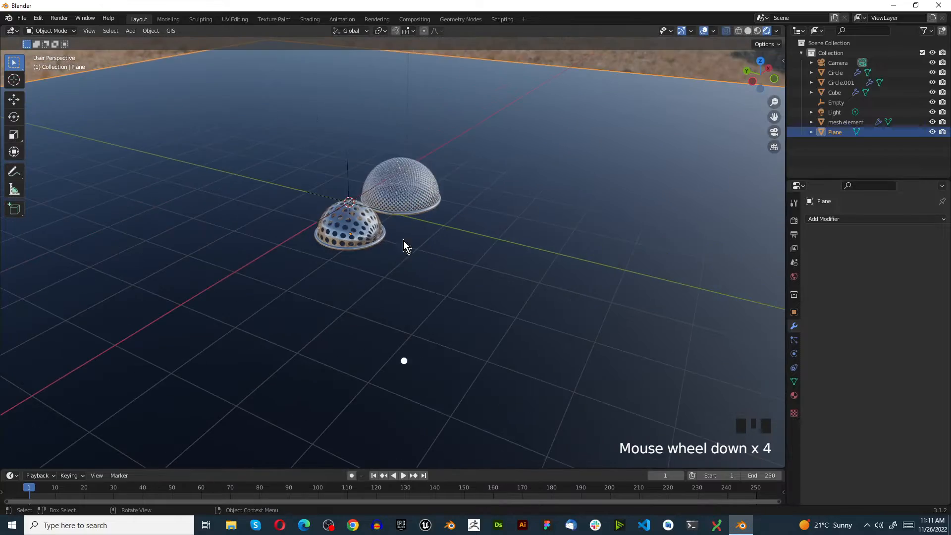
Delete both perforated dome meshes from the scene.
scroll(367, 204, up, 7)
middle_drag(315, 224, 269, 231)
scroll(275, 284, up, 3)
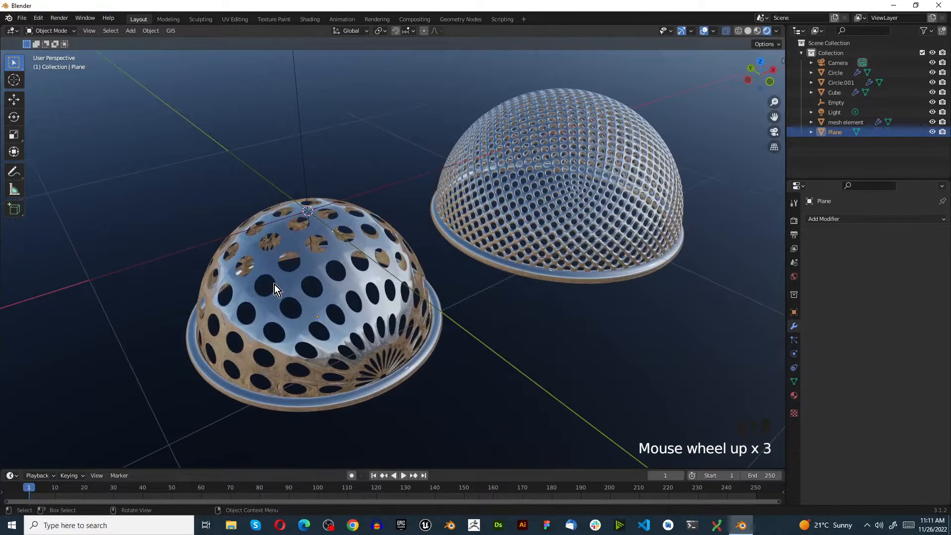
click(275, 284)
key(x)
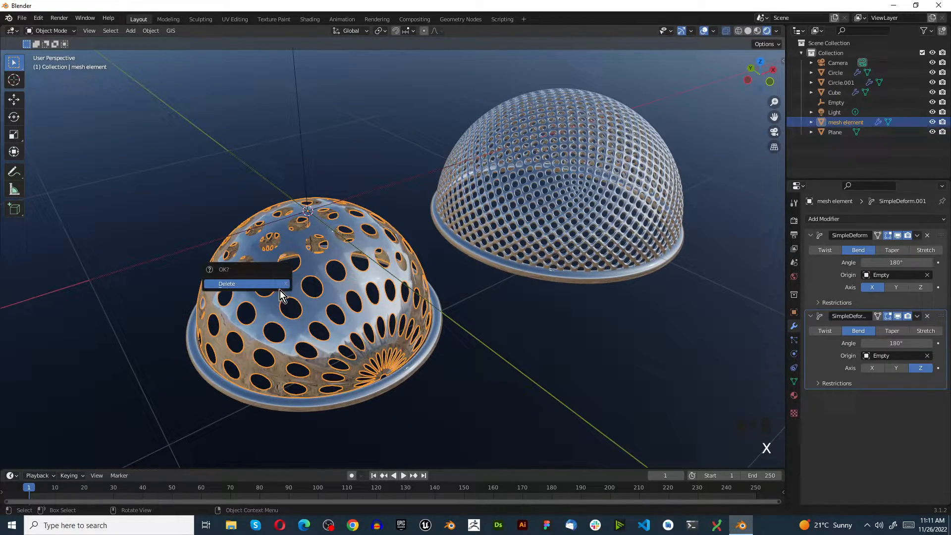
click(226, 287)
click(563, 204)
key(x)
click(563, 204)
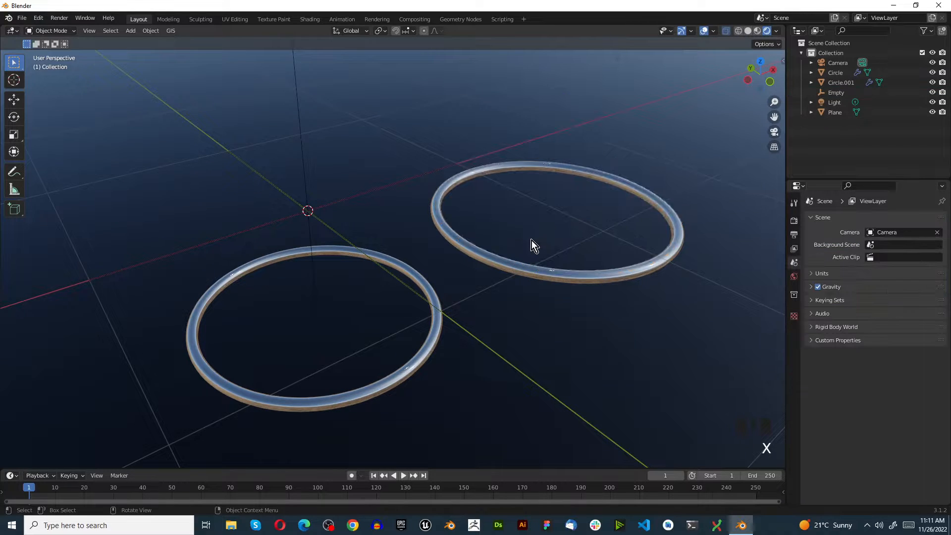
Delete the two remaining rim rings that framed the domes.
click(504, 264)
key(x)
click(504, 264)
click(434, 331)
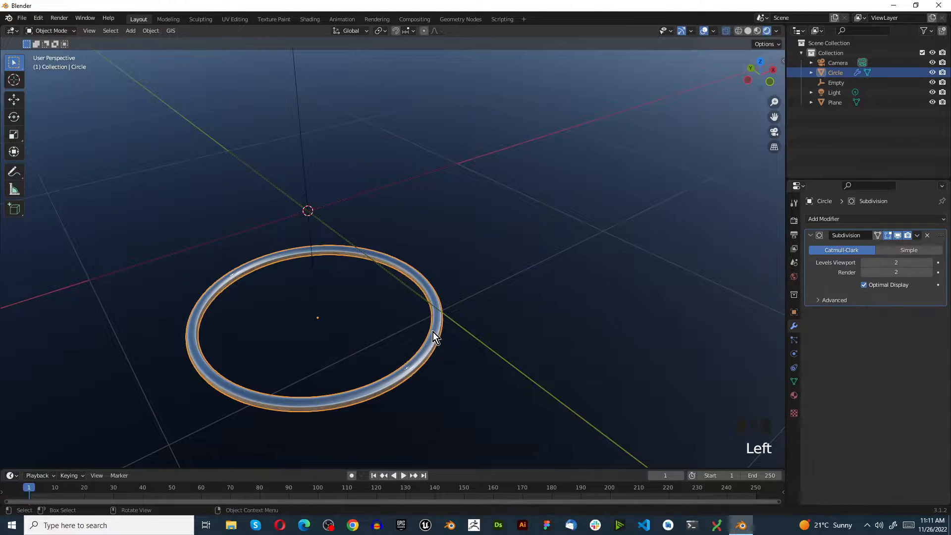
key(x)
click(433, 331)
scroll(425, 320, down, 3)
scroll(423, 311, up, 2)
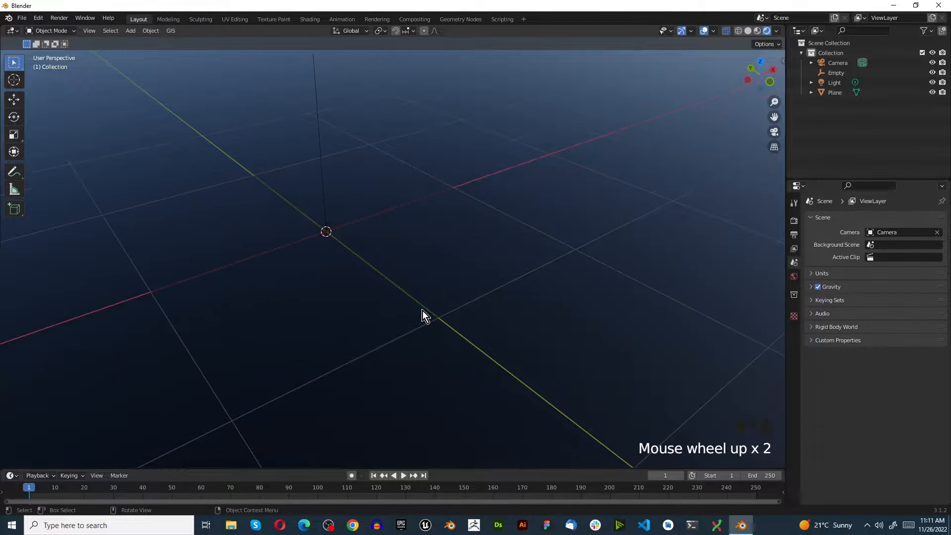
In top view, add a 2 m mesh plane at the world origin.
key(KP_7)
scroll(423, 312, down, 4)
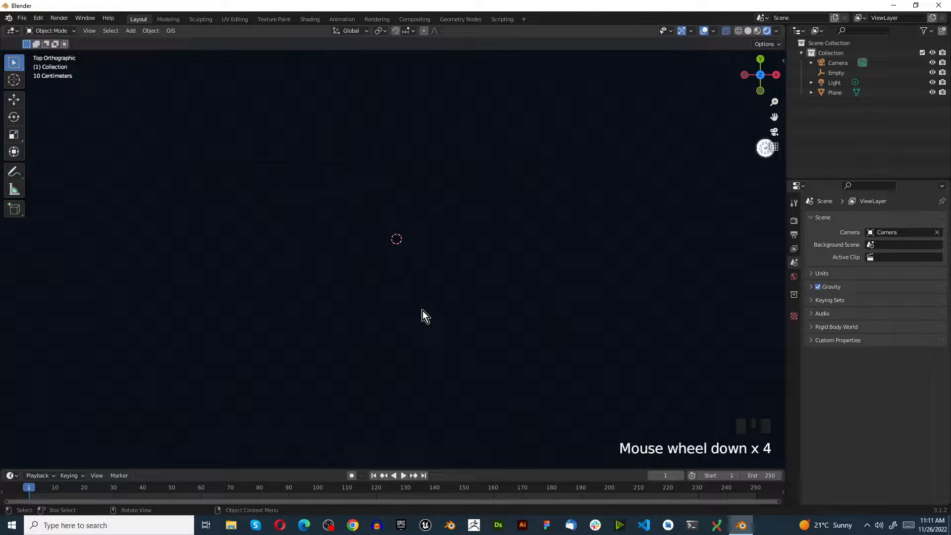
key(grave)
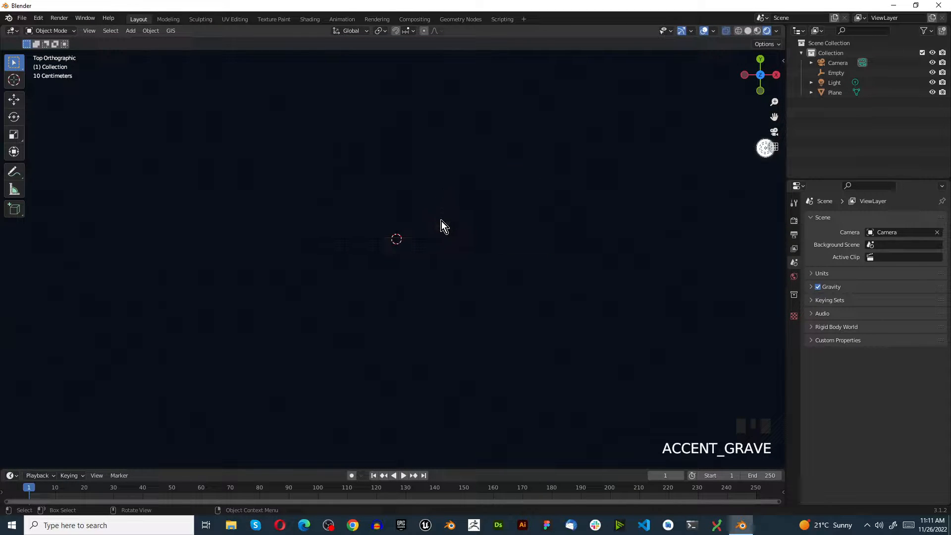
key(grave)
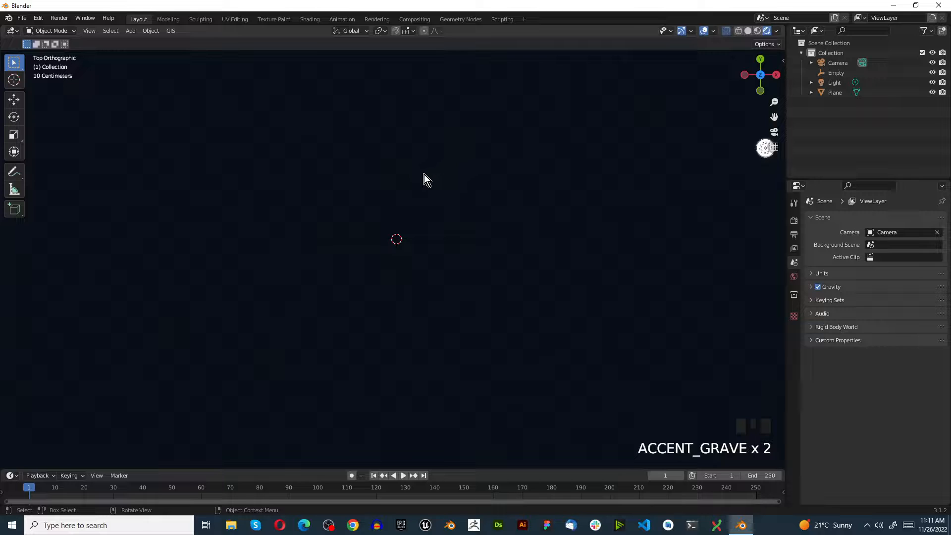
key(shift+a)
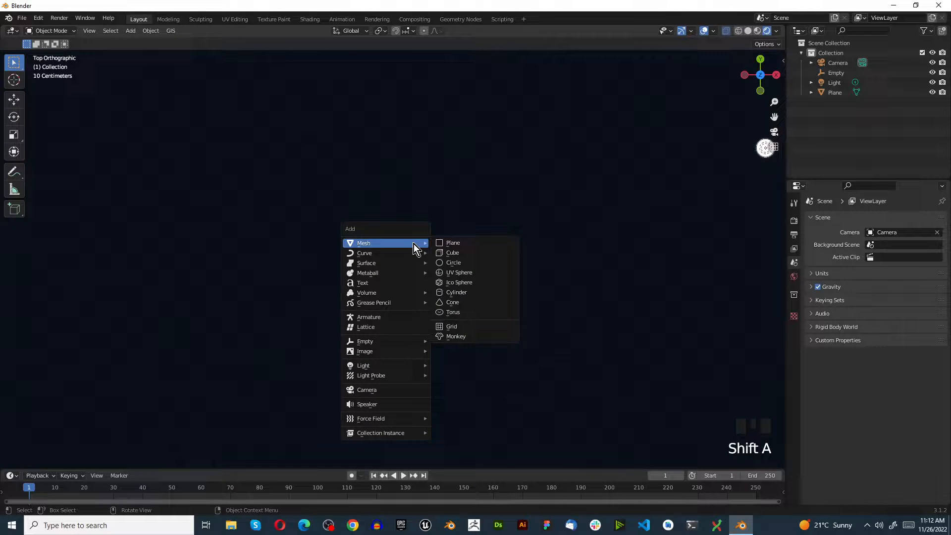
click(458, 242)
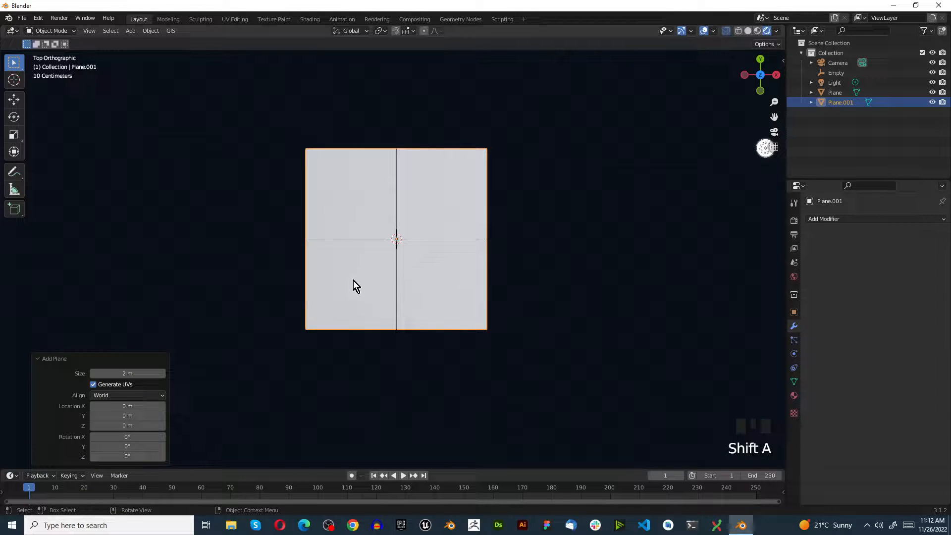
Delete the empty object at the centre of the new plane and return to top view.
scroll(350, 283, down, 2)
middle_drag(364, 283, 391, 230)
click(386, 228)
key(x)
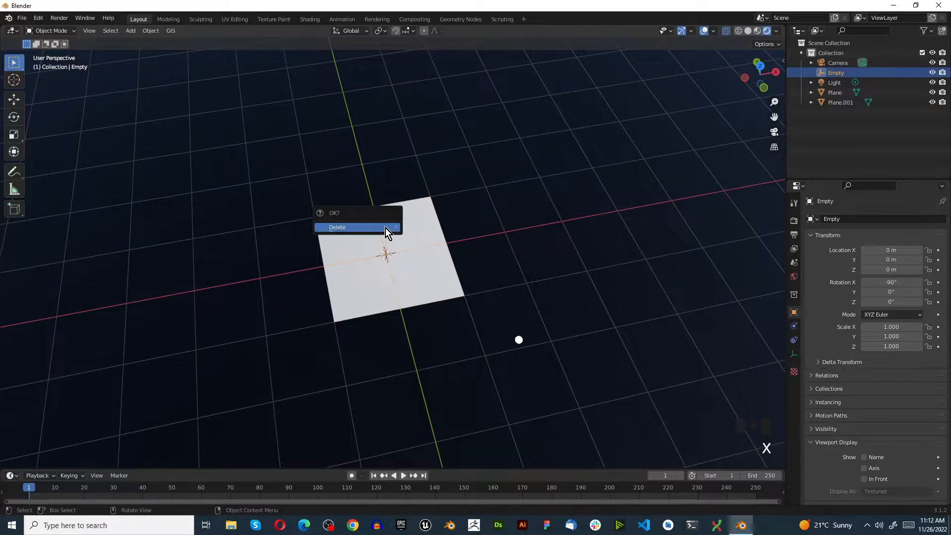
click(386, 228)
key(KP_7)
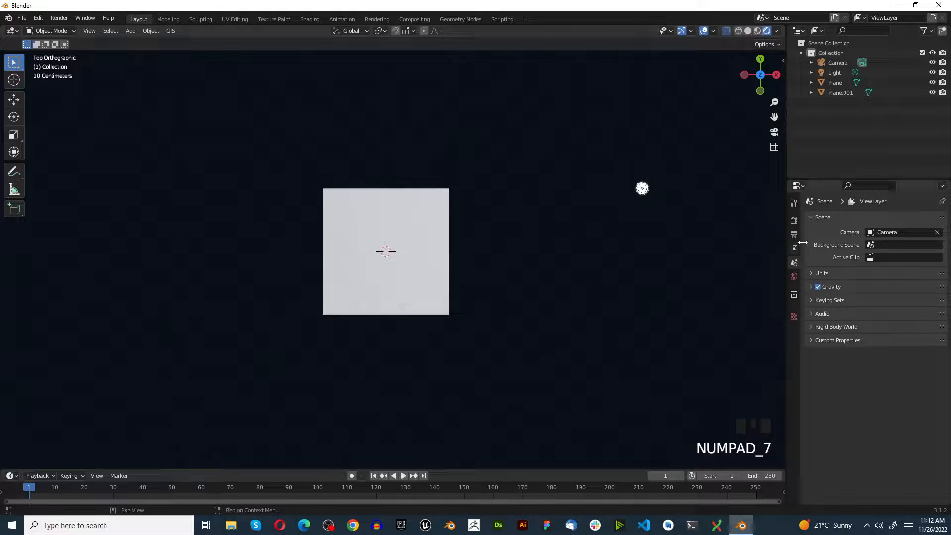
Create a second collection in the scene.
click(349, 209)
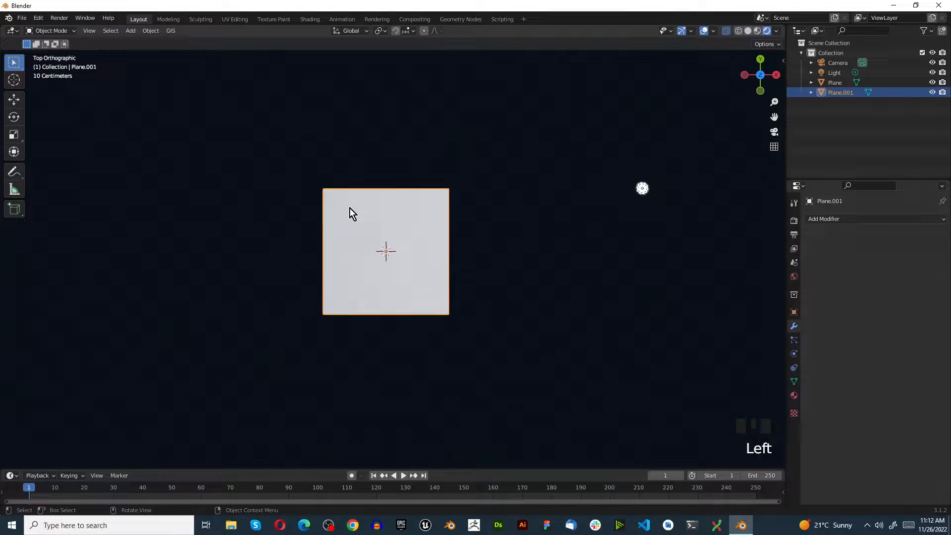
click(599, 227)
click(344, 267)
right_click(850, 163)
click(866, 145)
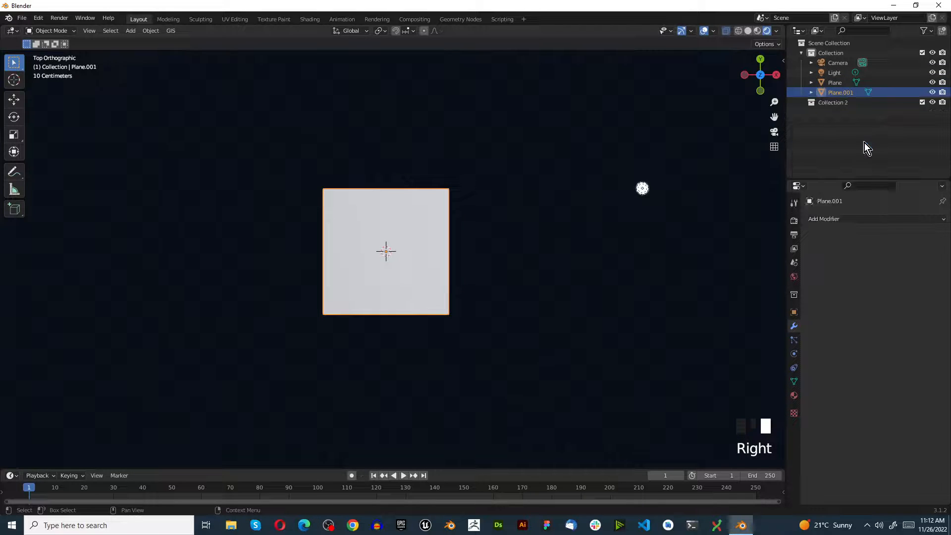
Move the small new plane into Collection 2, leaving the large floor plane where it is.
click(838, 83)
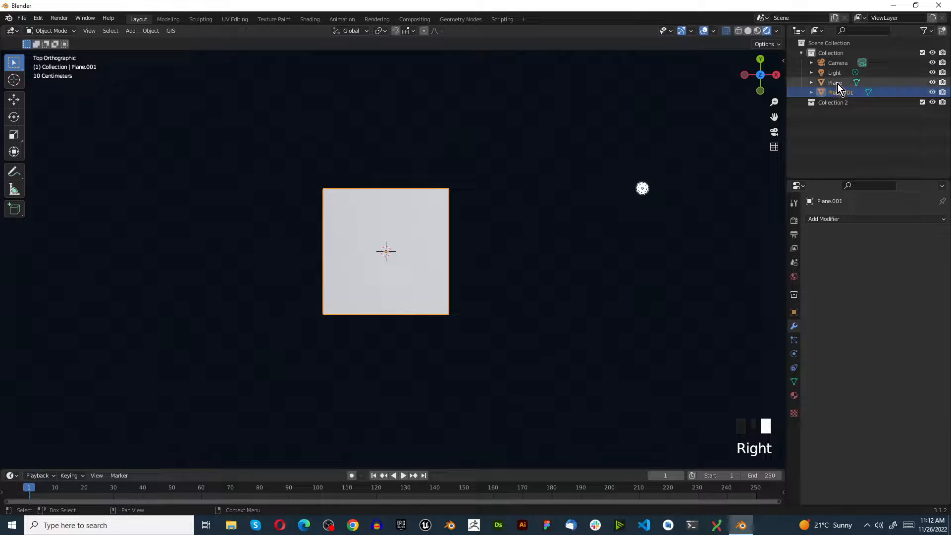
middle_drag(590, 134, 538, 106)
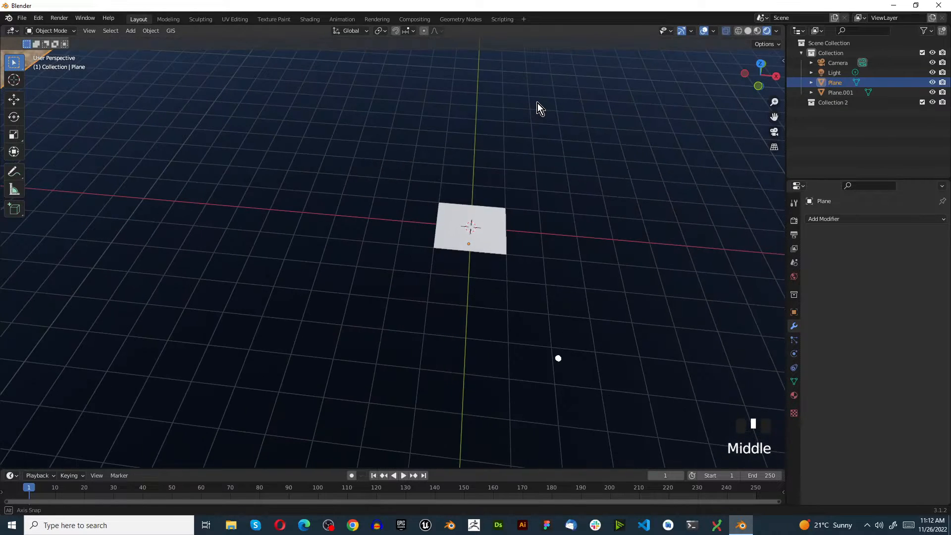
click(843, 92)
drag(844, 91, 845, 99)
Rename the small plane as "mesh element 1".
click(845, 102)
double_click(846, 102)
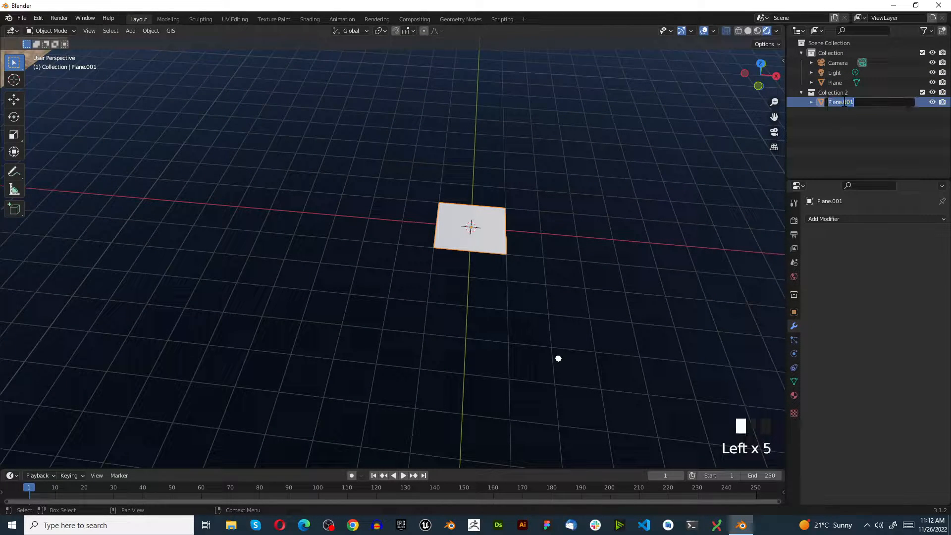
text(mesh_)
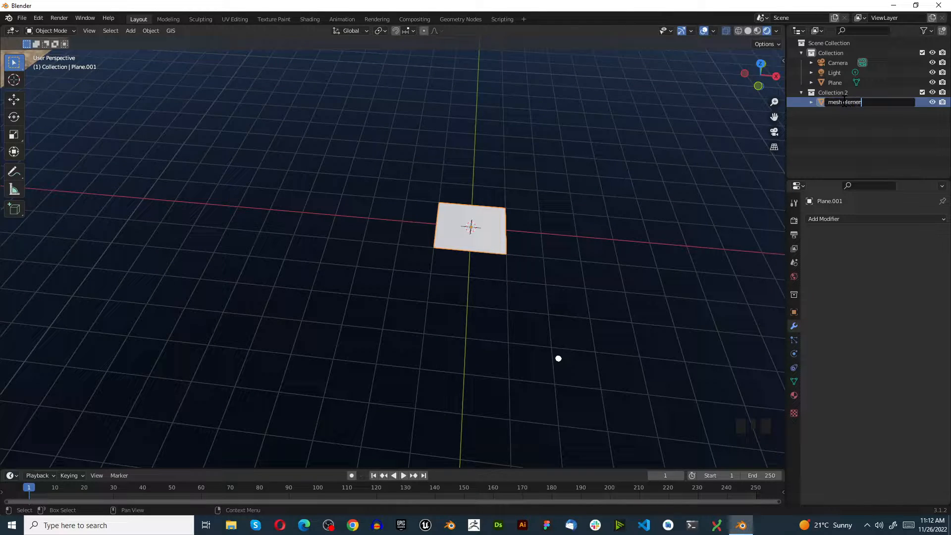
text(element 1)
key(Return)
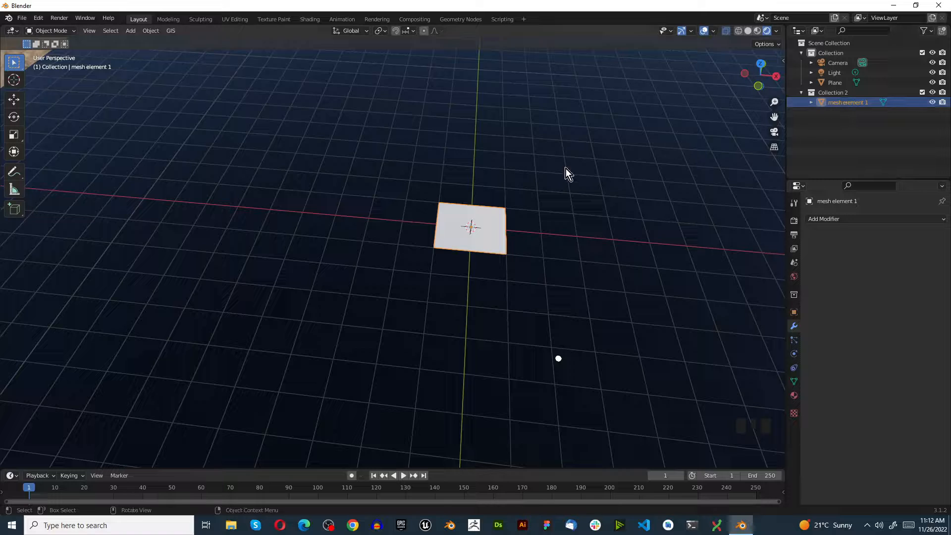
Add a mesh cylinder at the world origin and set its vertices to 64.
scroll(452, 220, up, 1)
scroll(468, 225, up, 1)
key(shift+a)
mouse_move(468, 225)
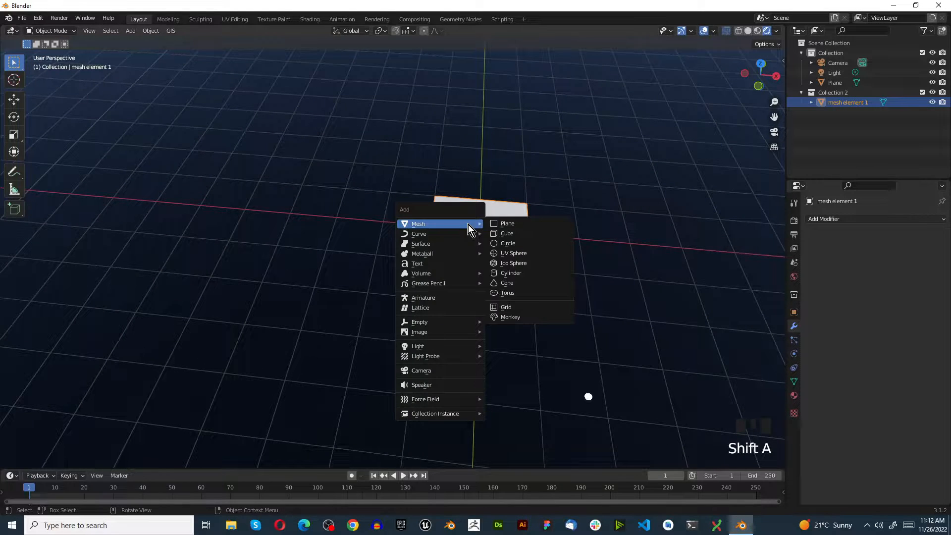
click(524, 274)
click(113, 341)
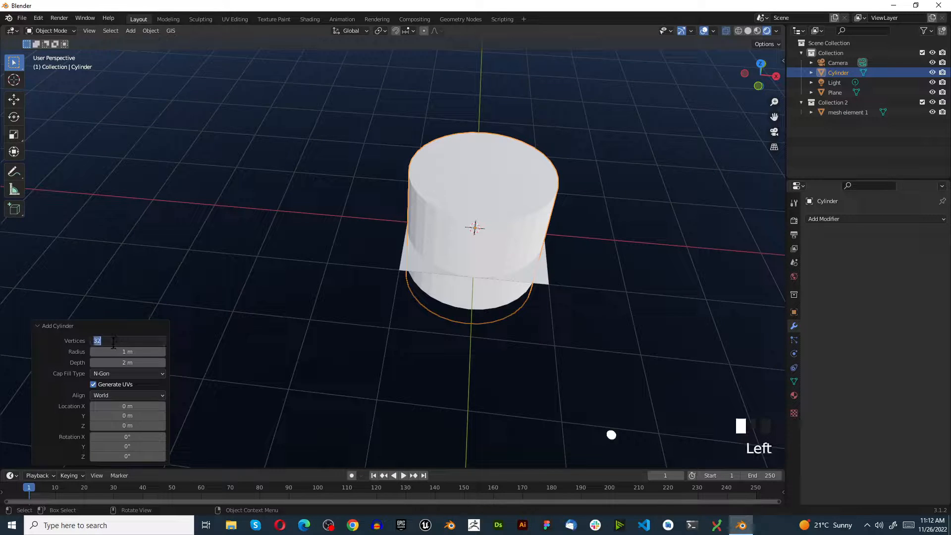
text(64)
key(Return)
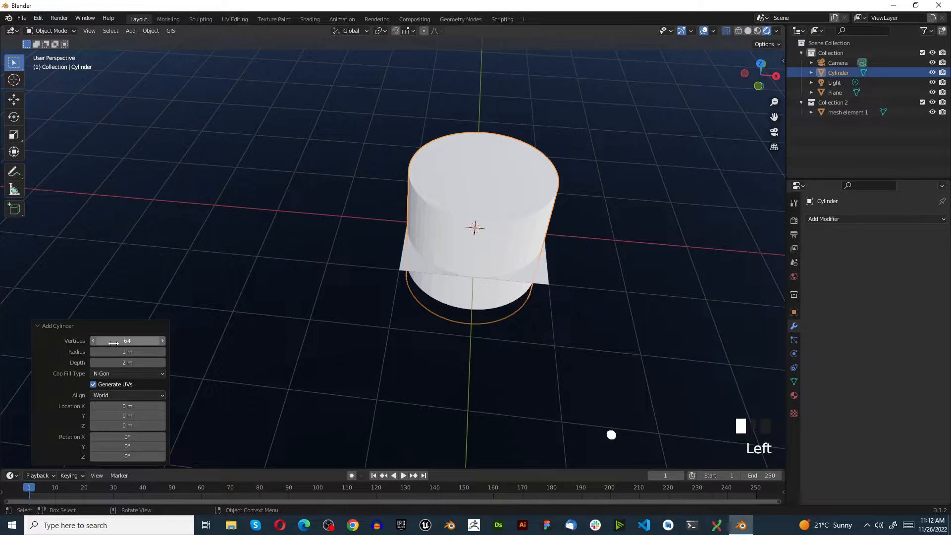
In top view, scale the cylinder uniformly down to about 0.055.
scroll(479, 207, up, 2)
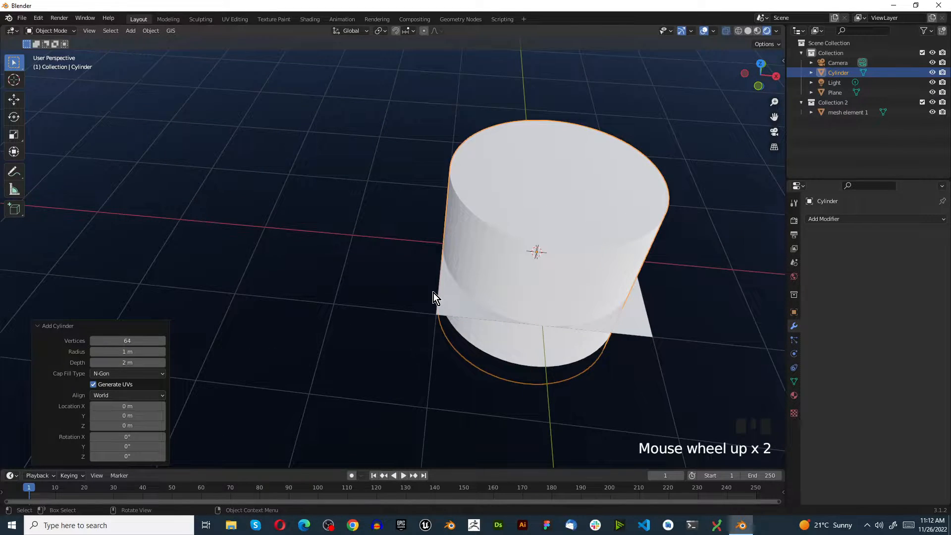
key(KP_7)
scroll(468, 287, down, 4)
scroll(631, 353, up, 3)
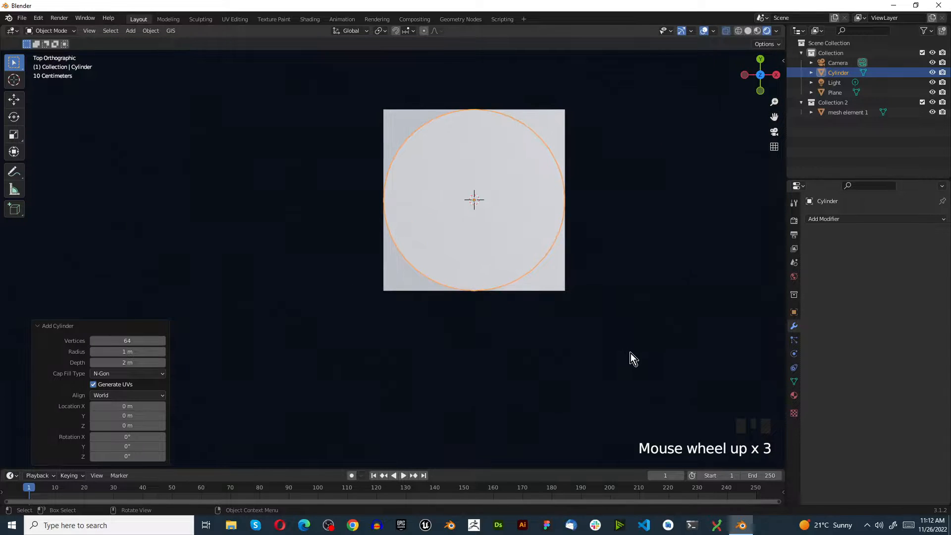
key(s)
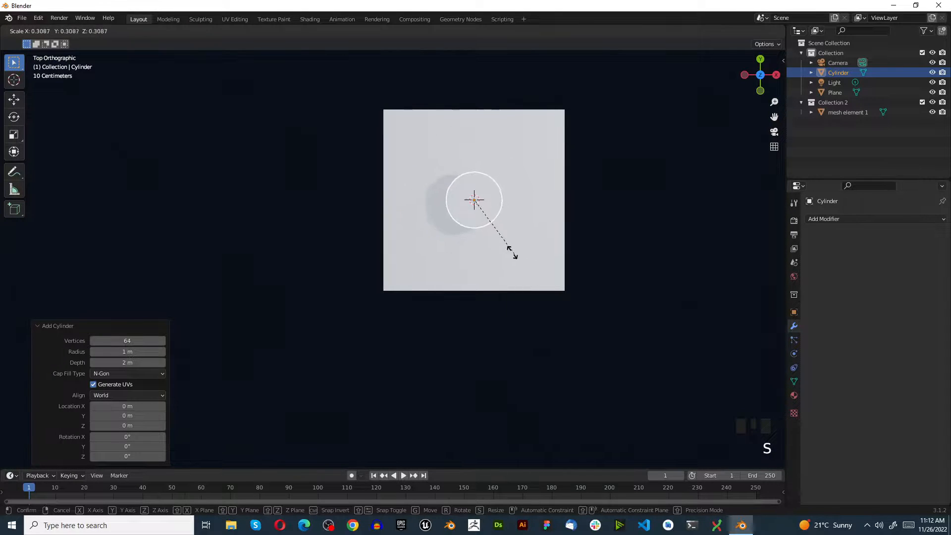
click(483, 208)
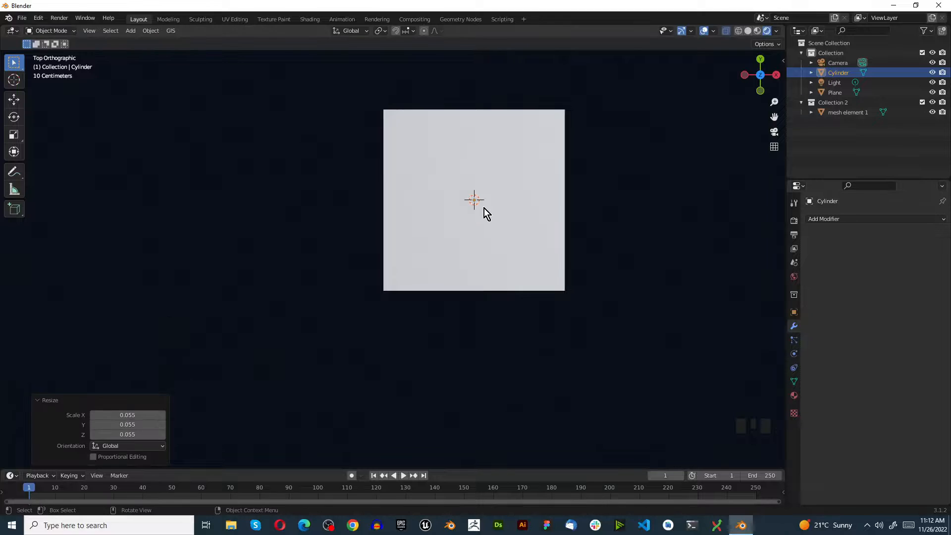
Move the cylinder near the plane's upper-left corner, about -0.93 m in X and 0.94 m in Y.
key(g)
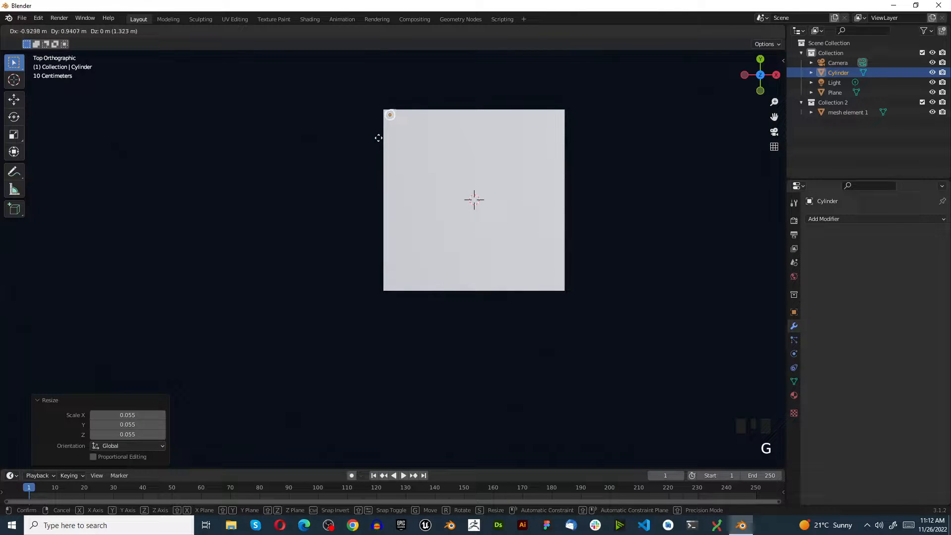
click(379, 141)
scroll(383, 142, up, 4)
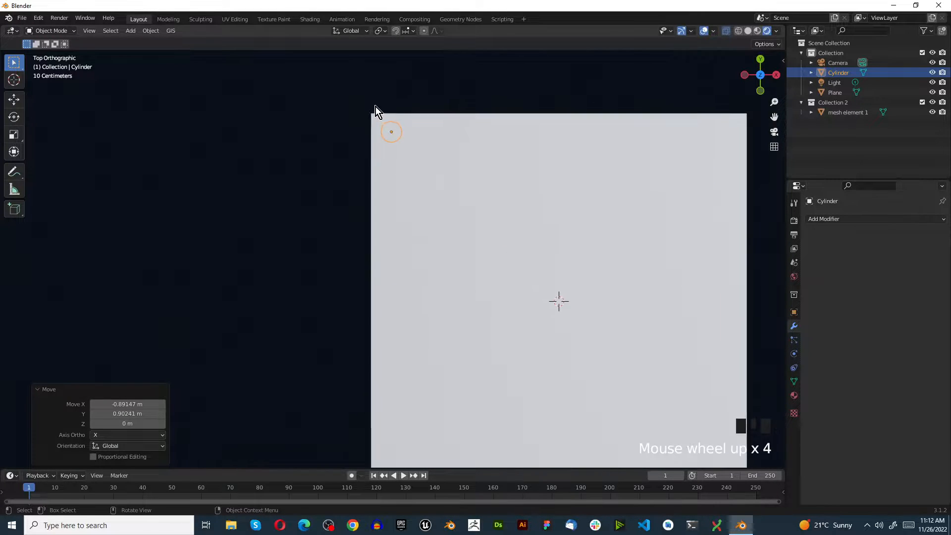
scroll(382, 115, up, 6)
key(g)
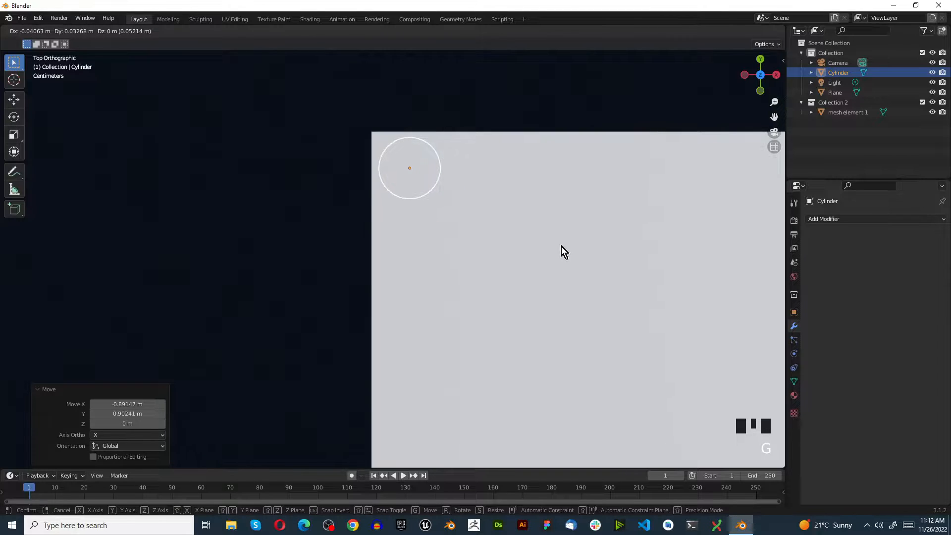
click(564, 252)
Scale the cylinder by about 0.333 and move it closer to the plane's corner, about -0.043 m in X and 0.039 m in Y.
key(s)
click(469, 217)
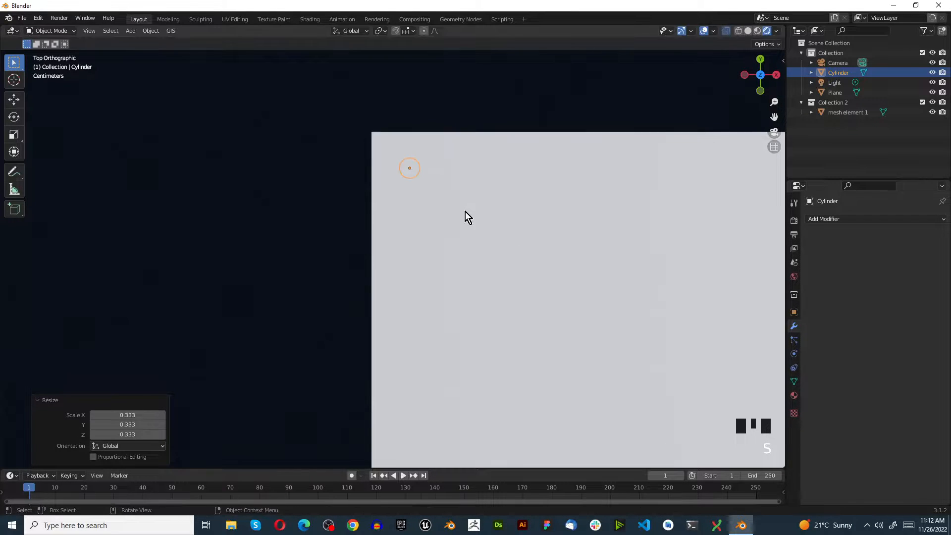
key(g)
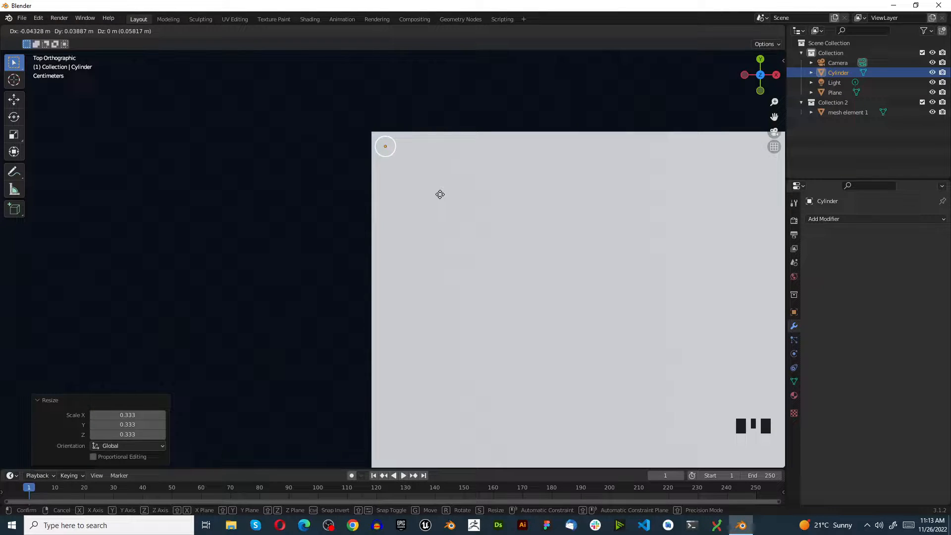
click(440, 194)
Rename the cylinder as "cutter" and move it into Collection 2 with mesh element 1.
click(824, 218)
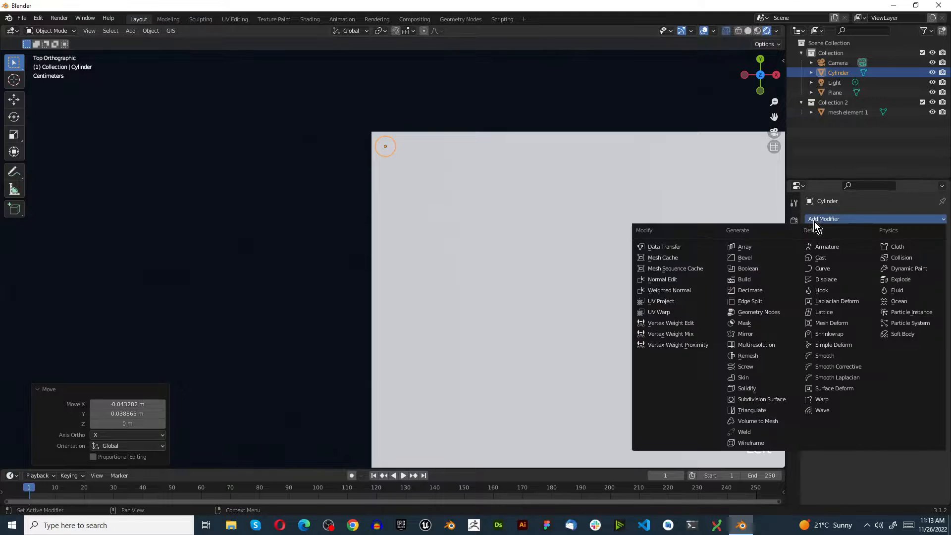
click(854, 163)
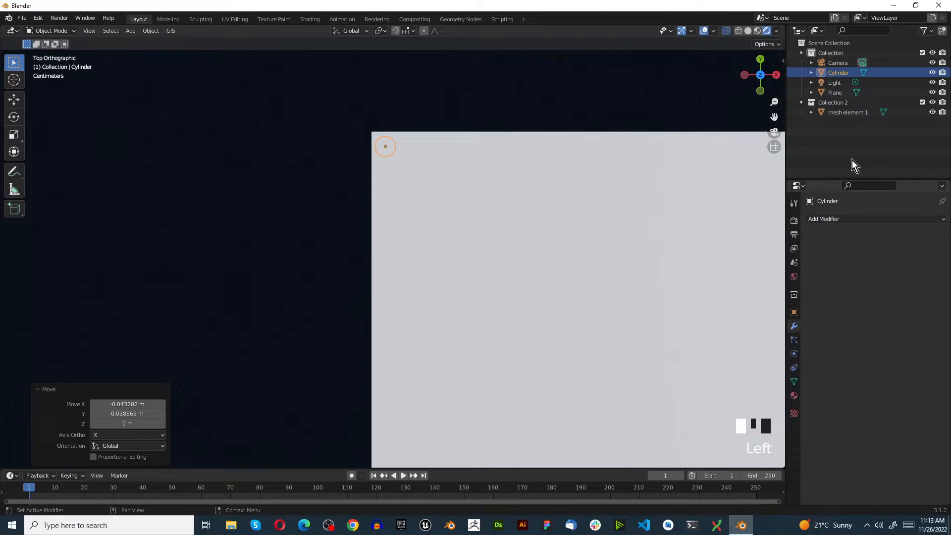
click(835, 72)
double_click(836, 73)
text(cutter)
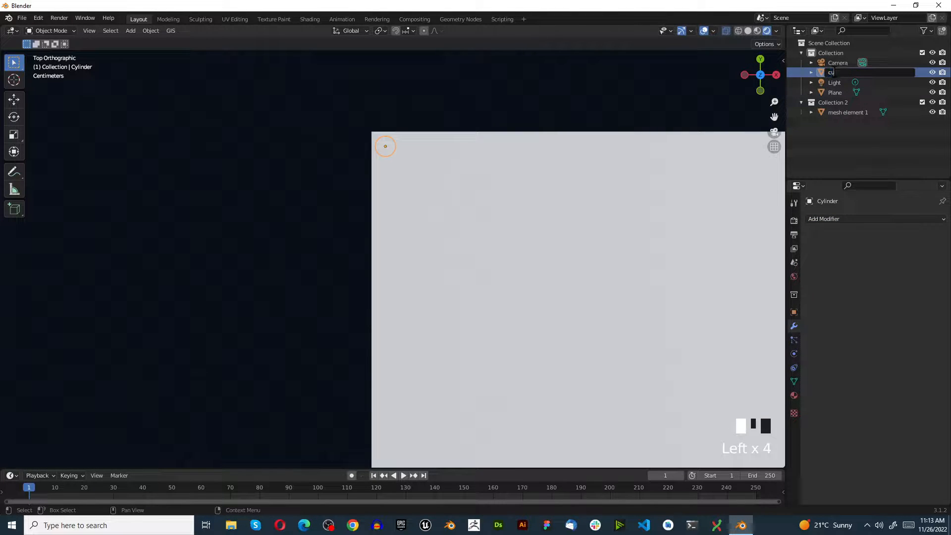
key(Return)
drag(835, 73, 844, 108)
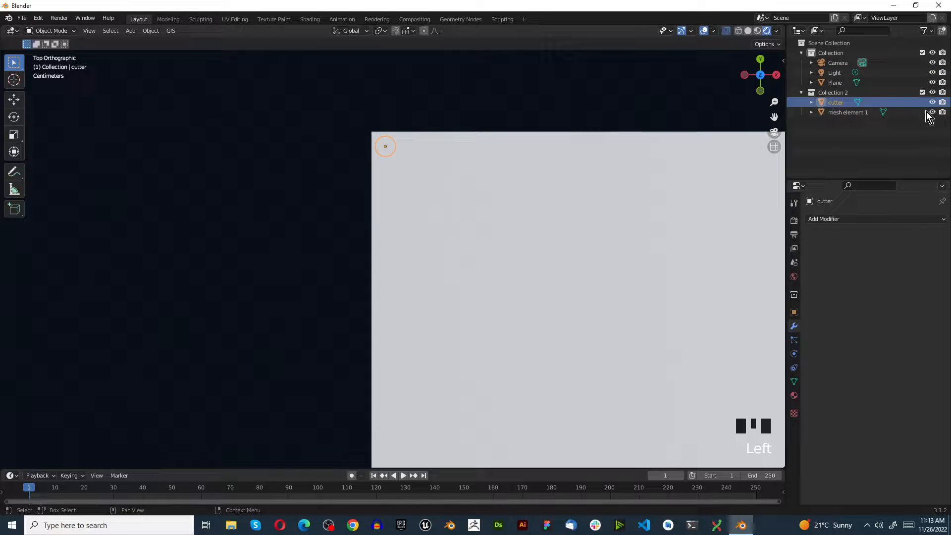
Disable the cutter in renders and give it an Array modifier with a relative X offset factor of 1.5.
click(942, 101)
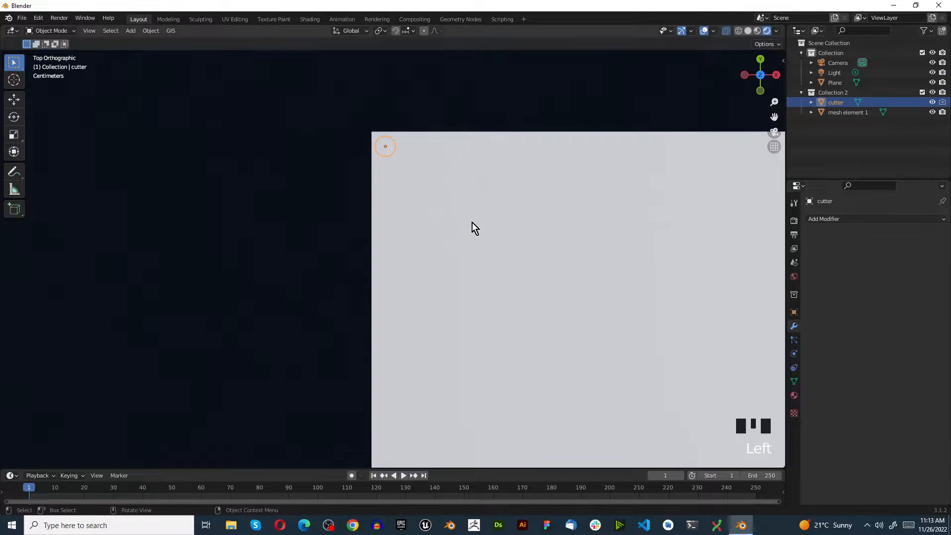
click(869, 233)
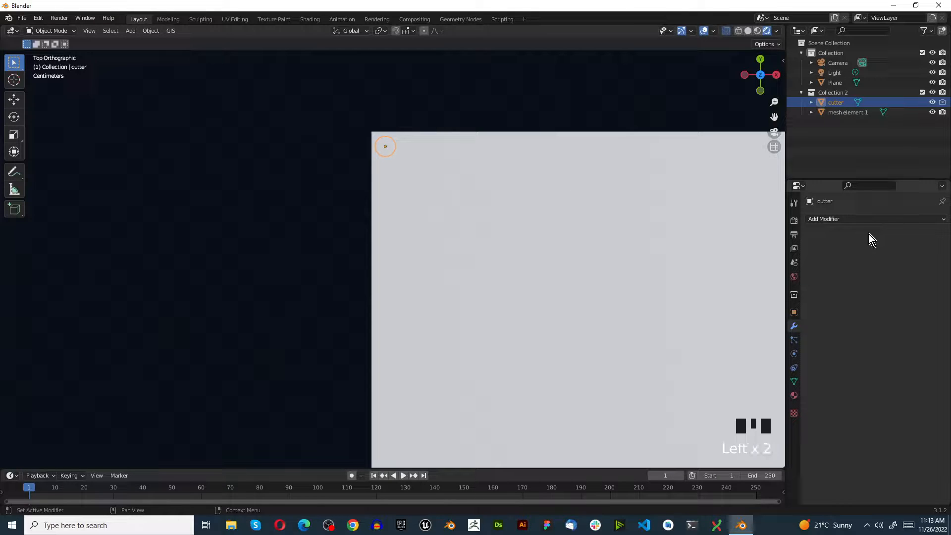
click(846, 223)
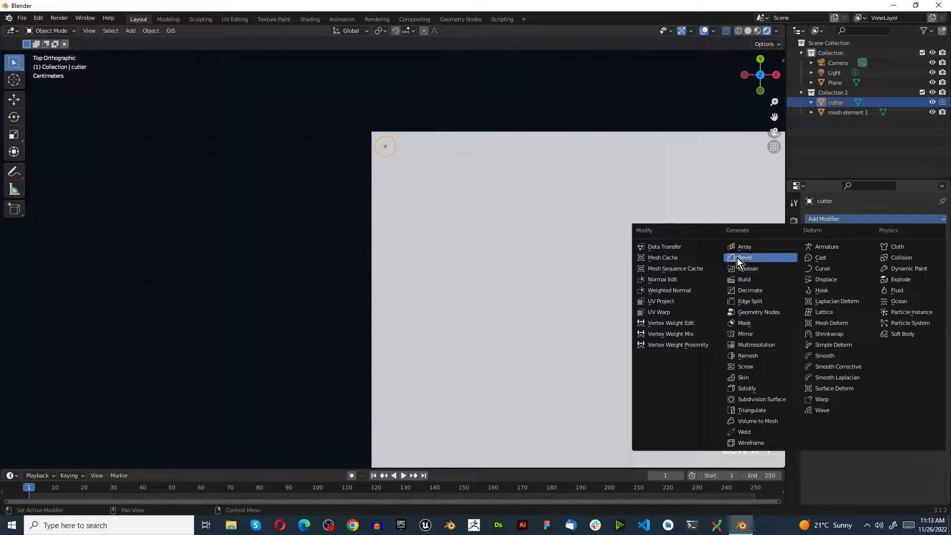
click(769, 247)
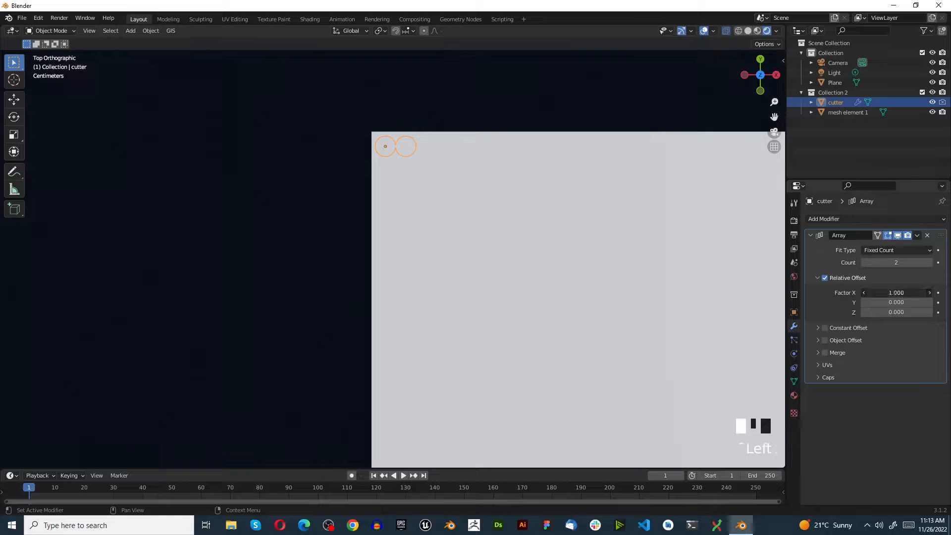
click(895, 293)
text(1.5)
Raise the cutter's array count to 37 so the row of cylinders spans the plane's full upper edge.
scroll(291, 262, down, 9)
scroll(361, 369, up, 1)
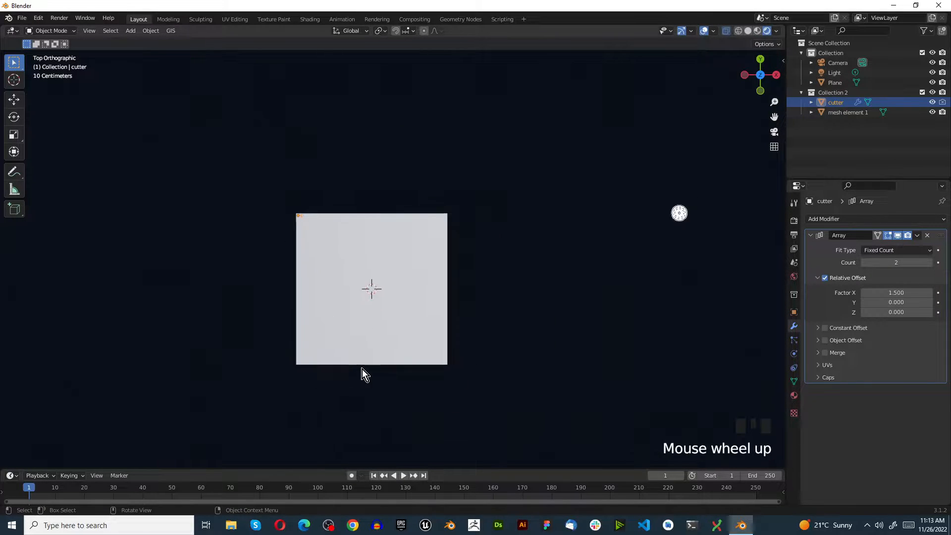
scroll(362, 372, up, 1)
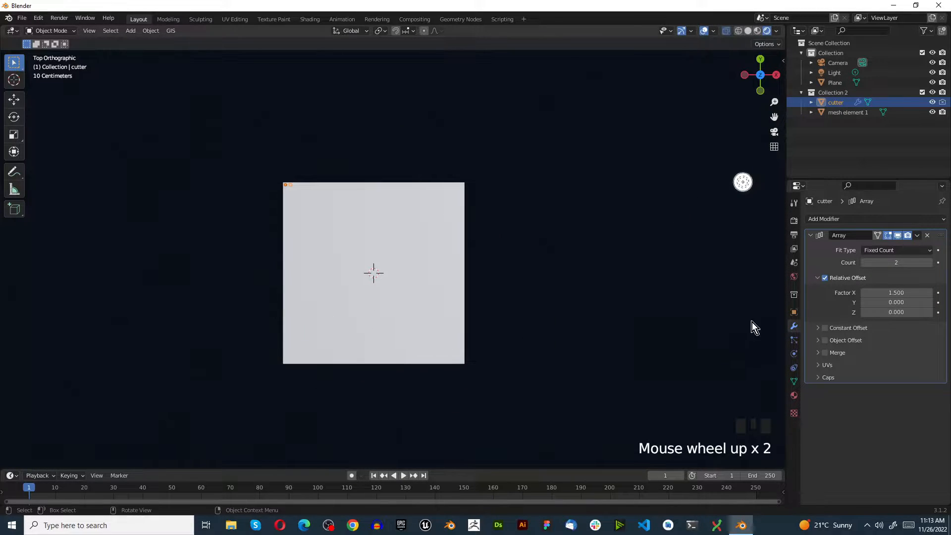
double_click(930, 264)
click(929, 264)
double_click(930, 264)
double_click(929, 264)
double_click(929, 264)
click(929, 264)
double_click(930, 266)
click(930, 266)
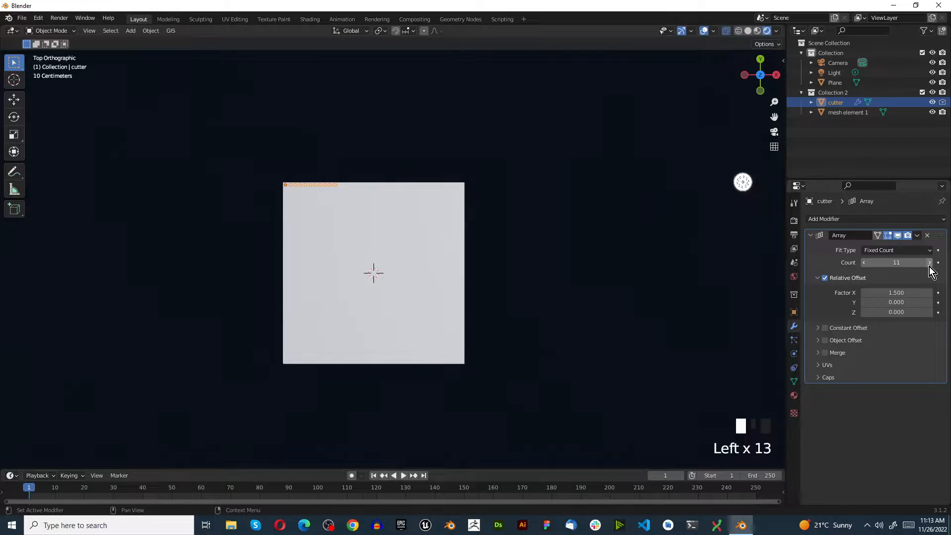
double_click(928, 266)
double_click(927, 266)
click(926, 266)
double_click(925, 266)
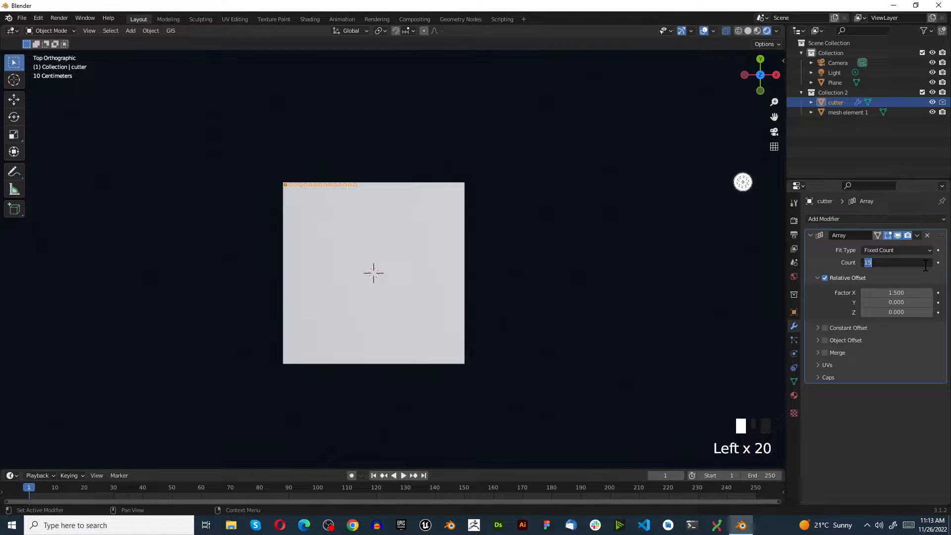
click(915, 280)
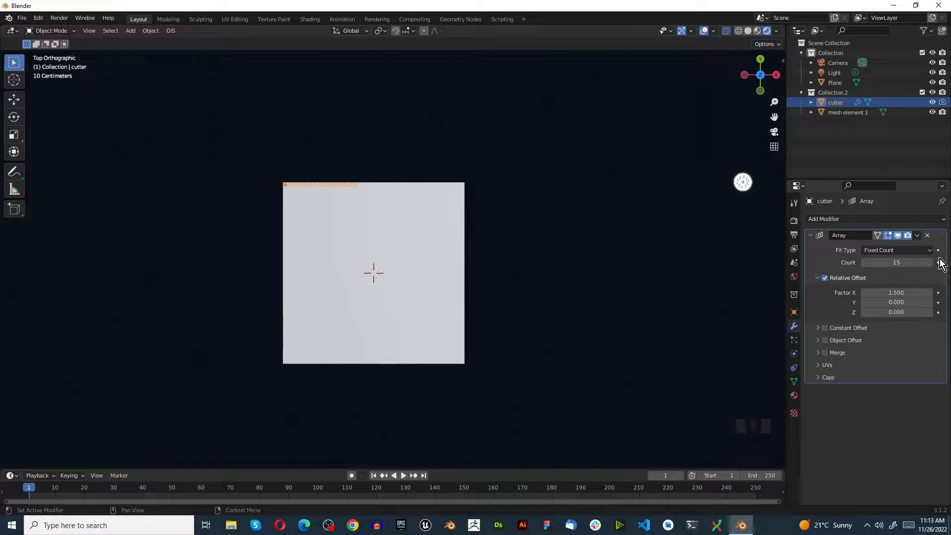
click(930, 266)
click(930, 266)
click(930, 266)
double_click(929, 263)
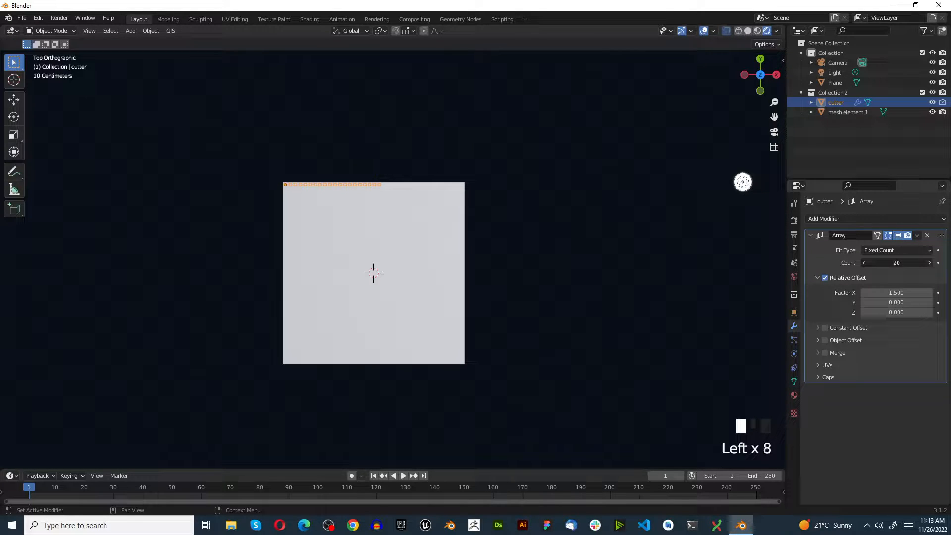
double_click(929, 263)
double_click(930, 262)
click(930, 262)
double_click(930, 263)
click(930, 263)
click(929, 262)
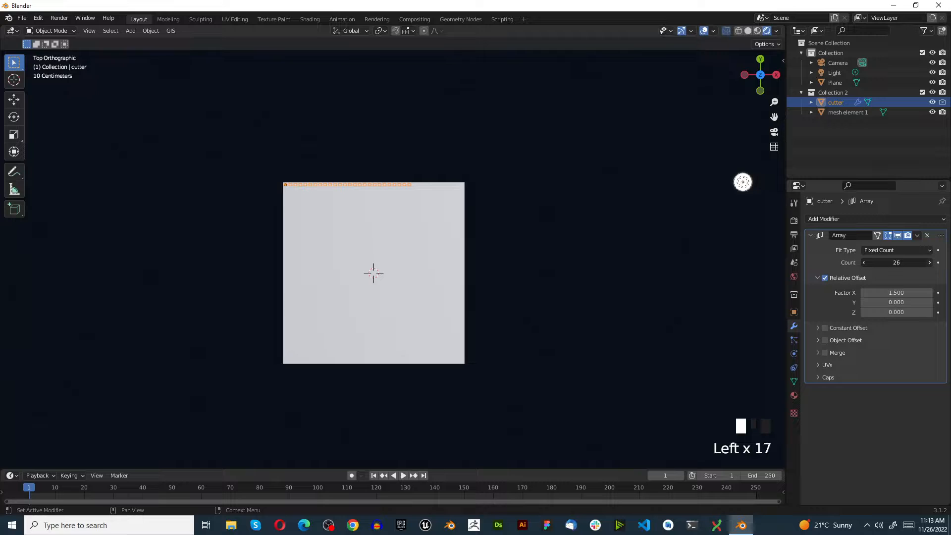
double_click(930, 262)
click(929, 263)
double_click(929, 263)
click(930, 263)
double_click(929, 262)
click(929, 262)
double_click(929, 262)
click(930, 263)
click(929, 262)
click(930, 263)
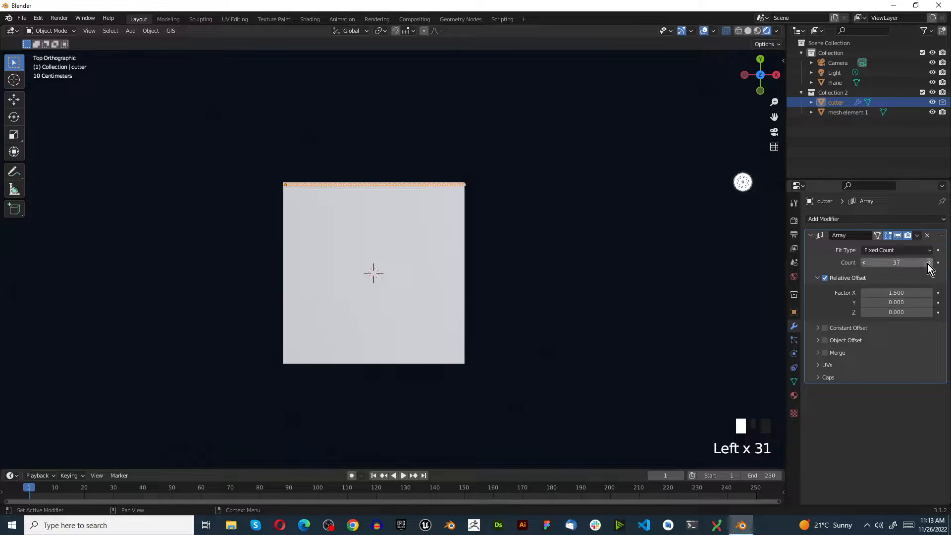
Scale the cutter uniformly by about 0.987 so its row of copies fits inside the plane's right edge.
scroll(420, 185, up, 8)
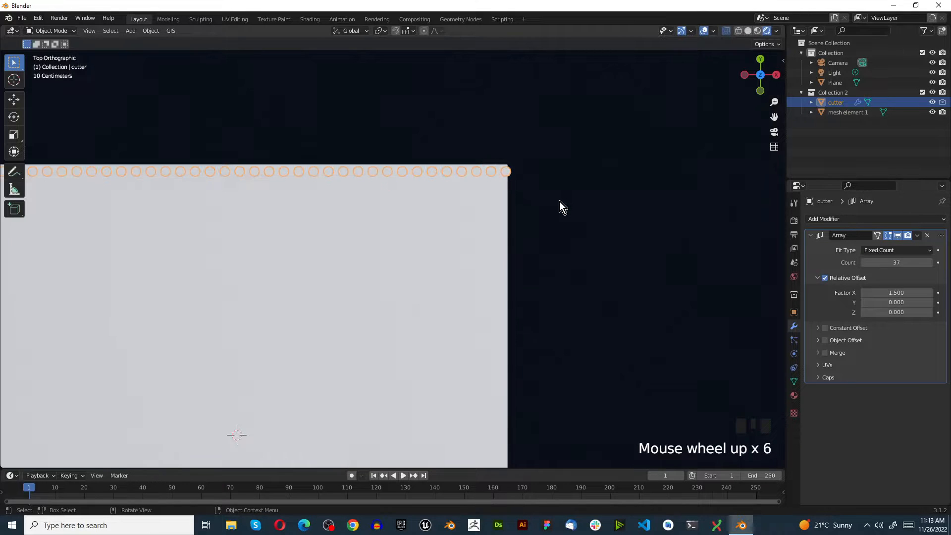
scroll(444, 200, down, 8)
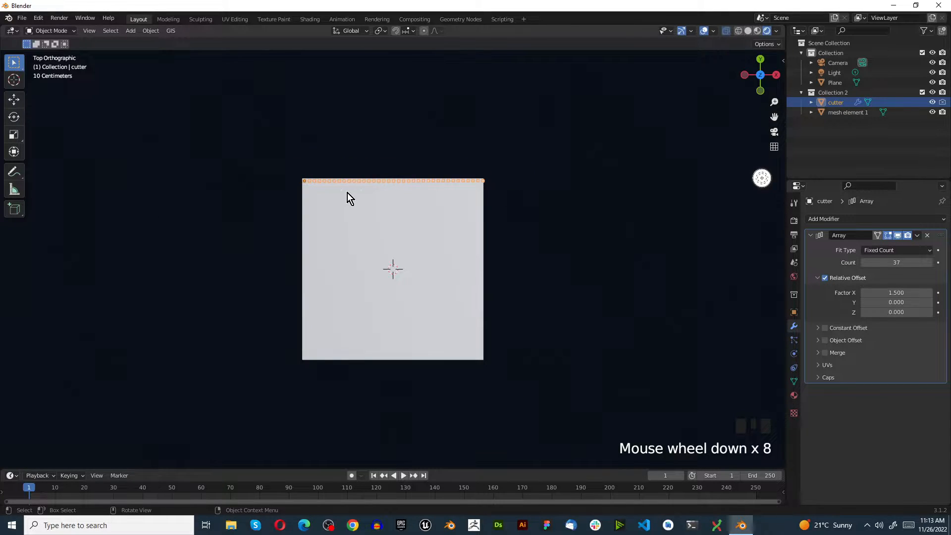
scroll(427, 216, up, 5)
scroll(698, 231, down, 2)
scroll(722, 231, up, 2)
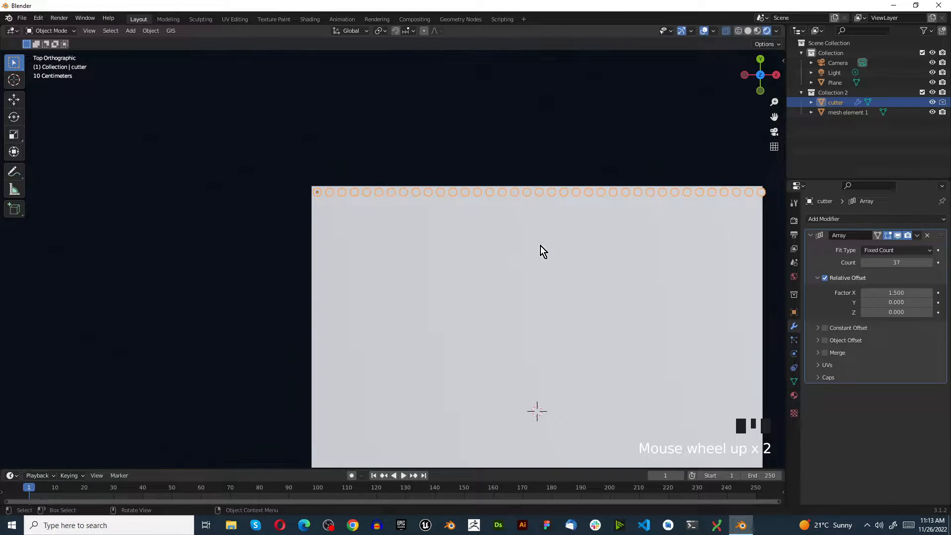
scroll(657, 275, down, 2)
scroll(649, 268, up, 4)
scroll(565, 244, down, 1)
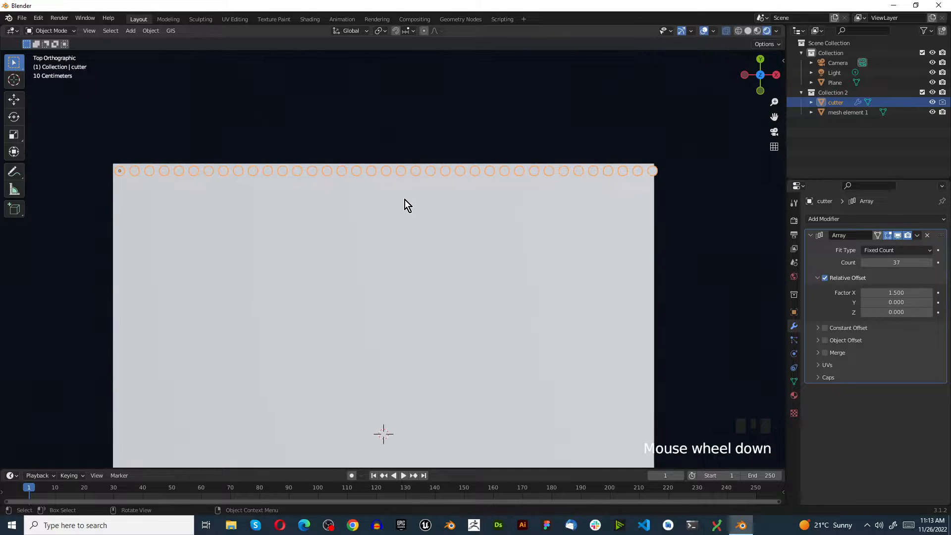
scroll(386, 191, up, 1)
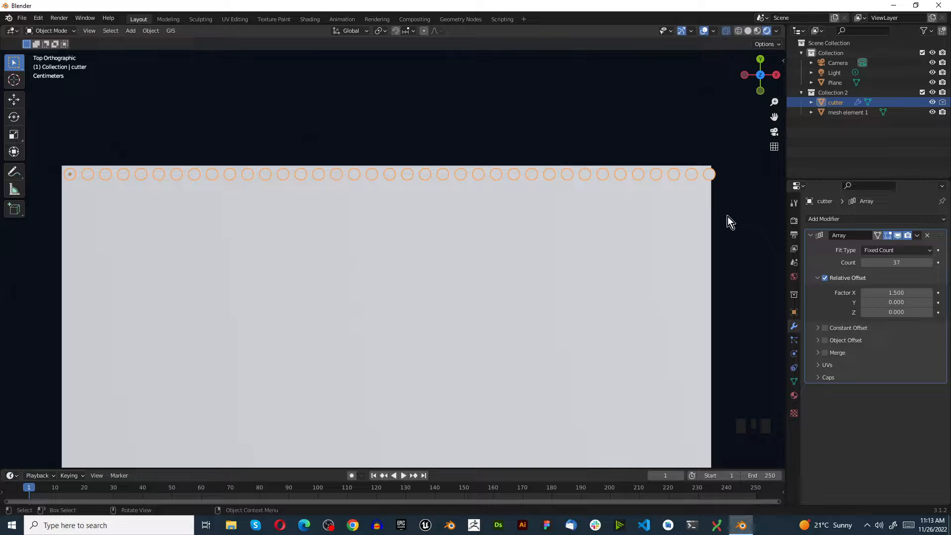
key(s)
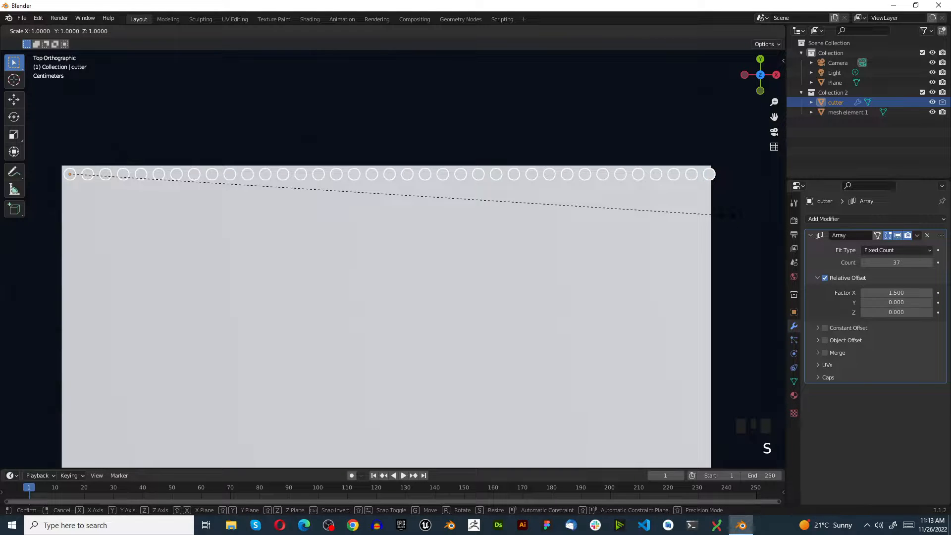
click(641, 209)
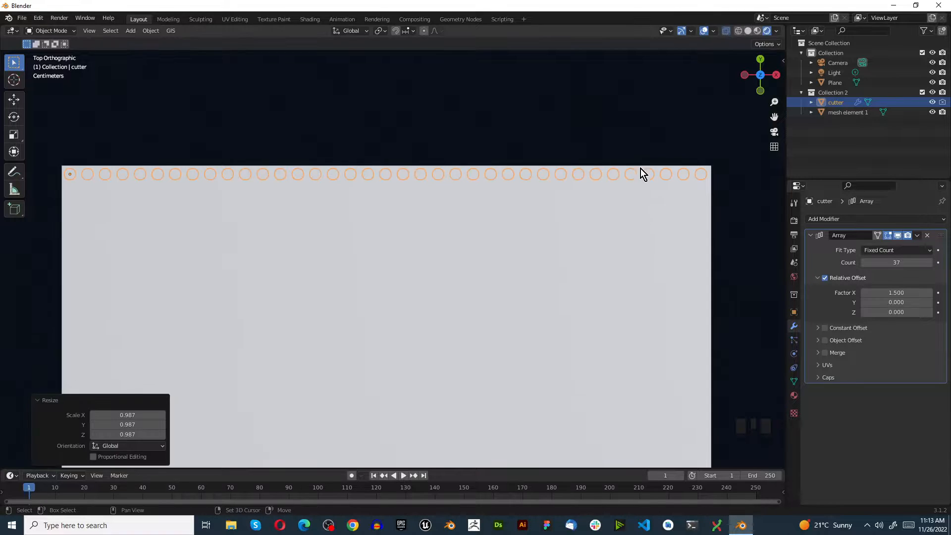
click(641, 170)
click(575, 183)
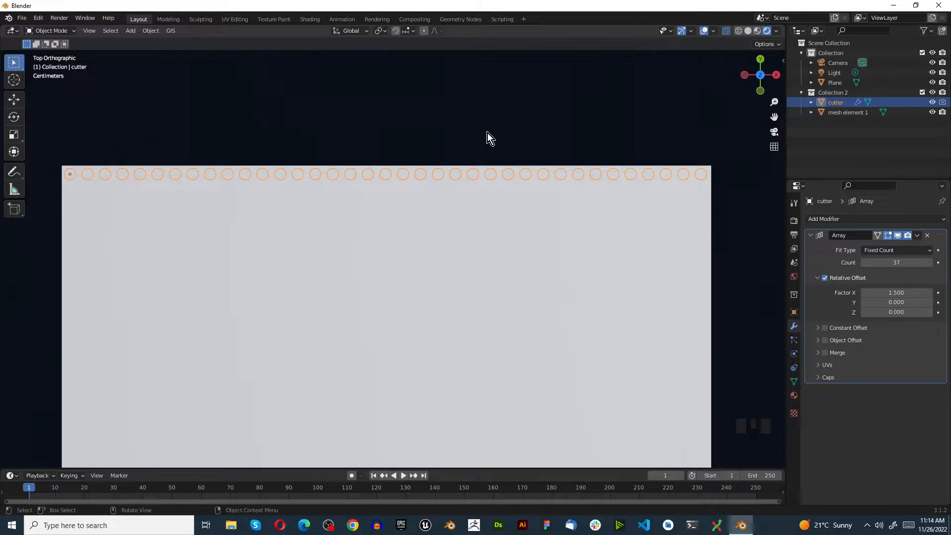
Fine-tune the cutter's uniform scale to even out the margin at the row's right end, keeping the cutter selected.
key(s)
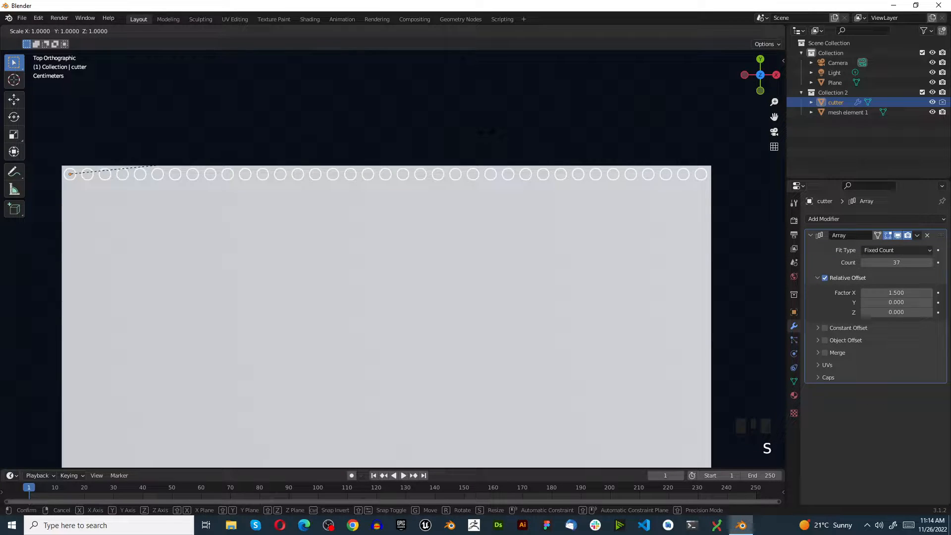
click(491, 132)
click(489, 124)
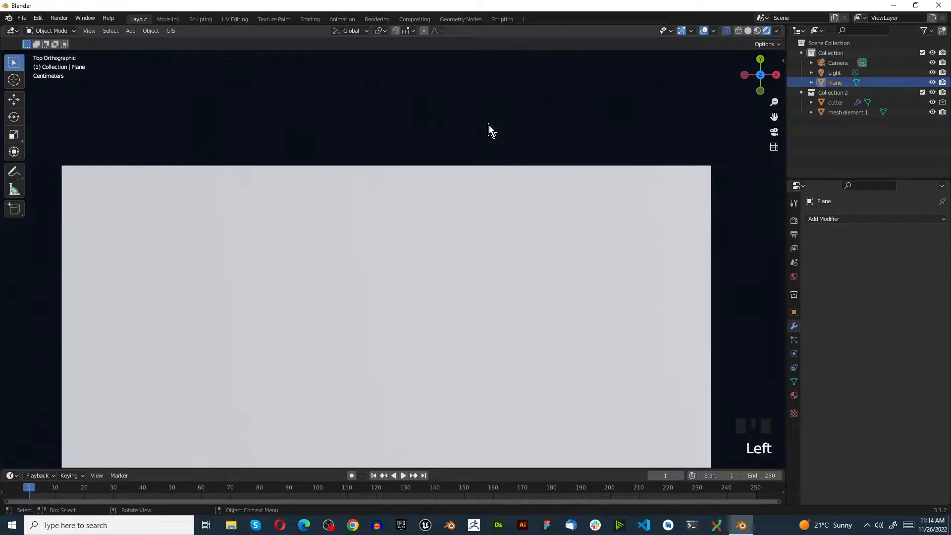
click(504, 181)
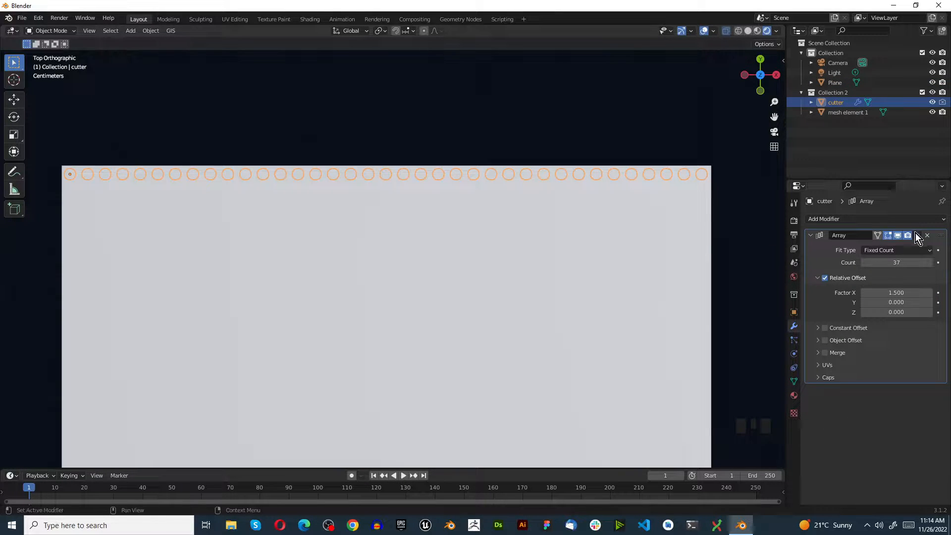
Duplicate the cutter's Array modifier and set the copy's relative Y offset factor to -1.5.
scroll(485, 176, down, 6)
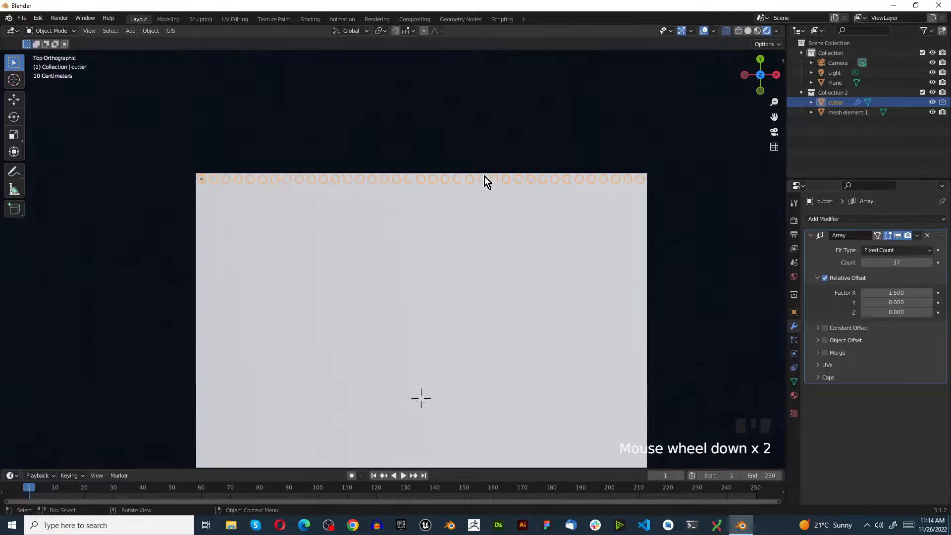
click(917, 239)
click(895, 256)
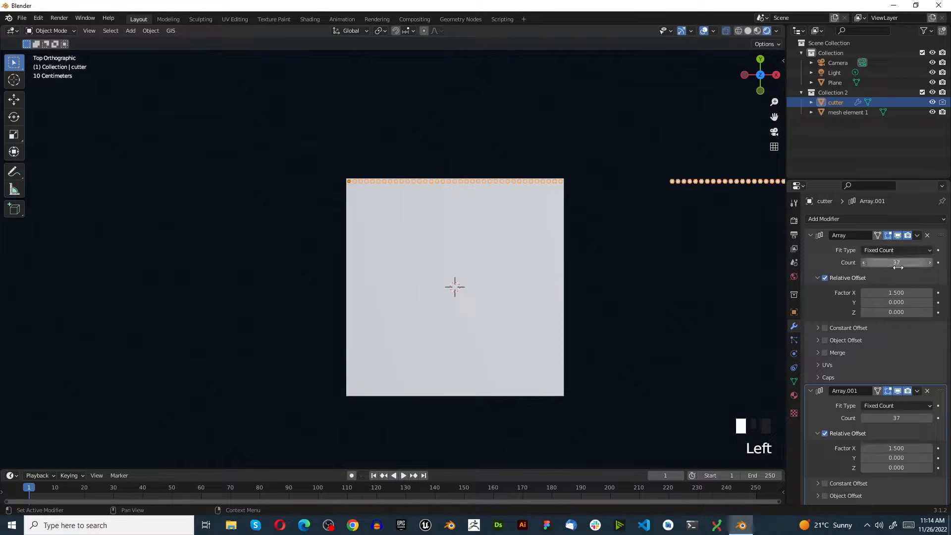
click(902, 458)
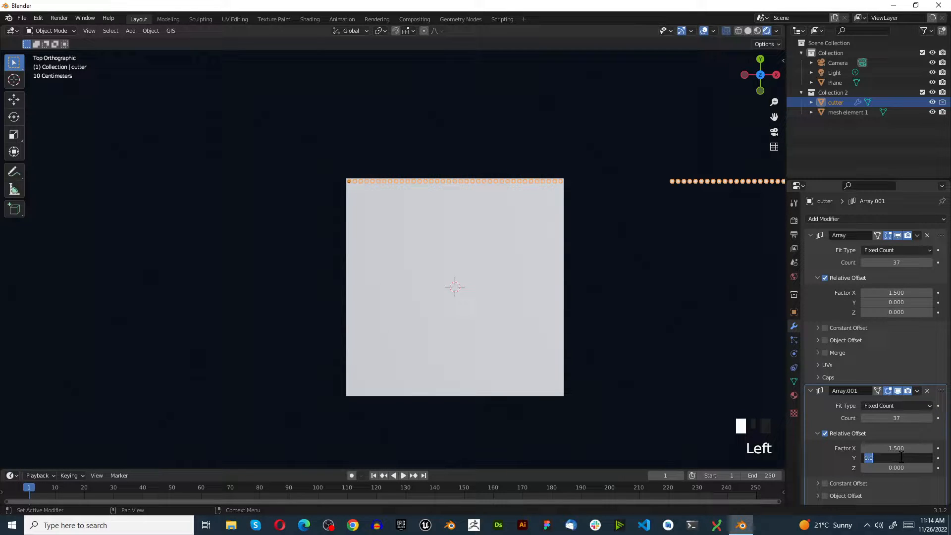
text(-1.5)
key(Return)
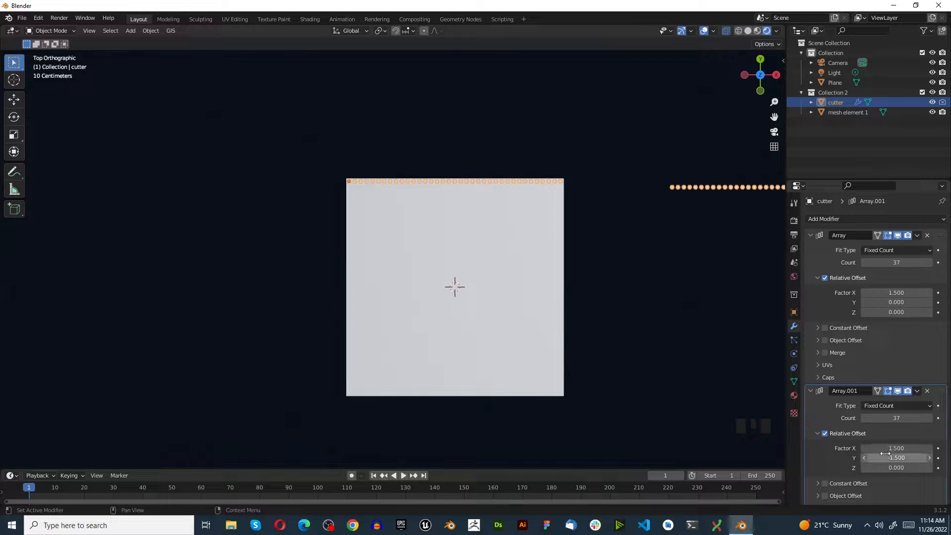
Set the second array's relative X offset factor to 0 so the cylinders fill the plane as a grid.
click(909, 458)
click(910, 447)
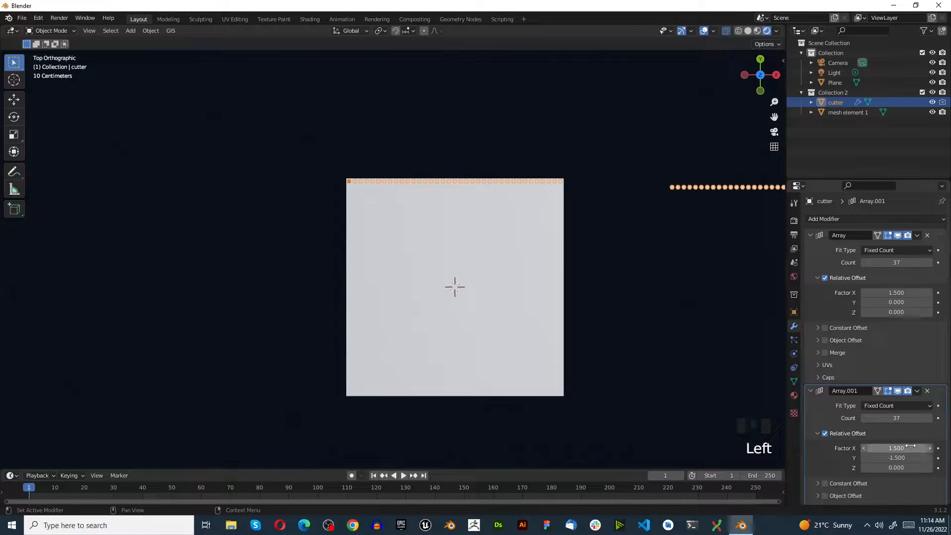
click(911, 447)
text(0)
key(Return)
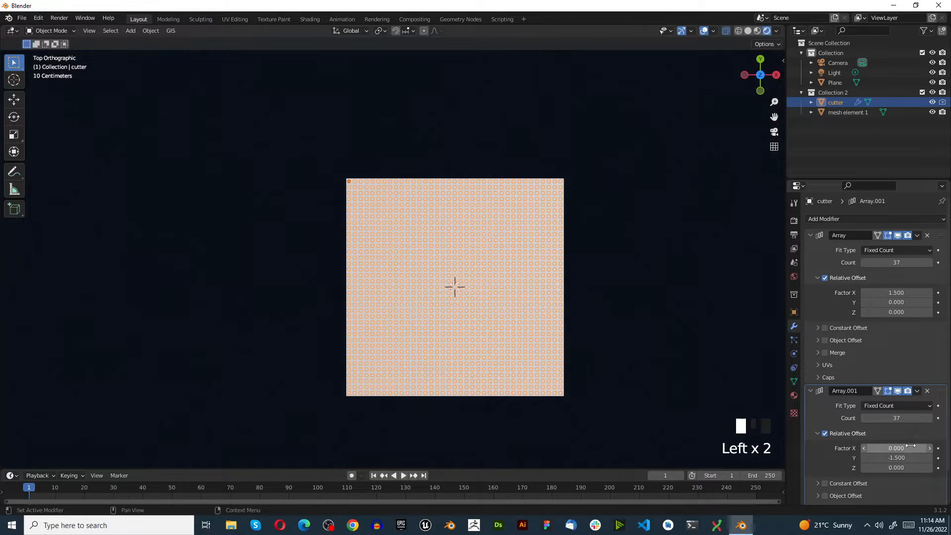
Add a Boolean modifier in Difference mode to mesh element 1, using the cutter as its object.
scroll(377, 302, up, 6)
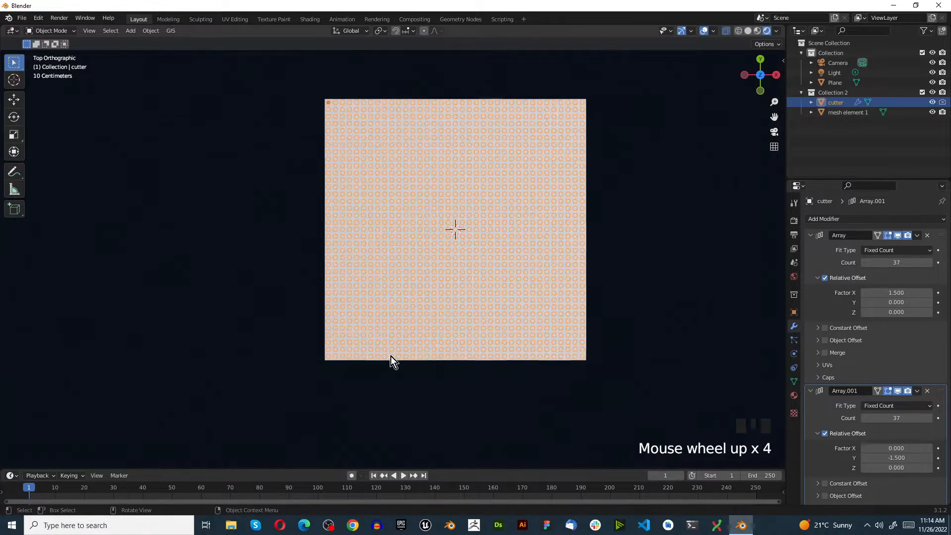
scroll(395, 311, down, 3)
middle_drag(394, 307, 376, 290)
scroll(331, 283, down, 4)
scroll(397, 227, up, 5)
scroll(424, 234, up, 3)
scroll(381, 347, down, 3)
scroll(396, 342, up, 4)
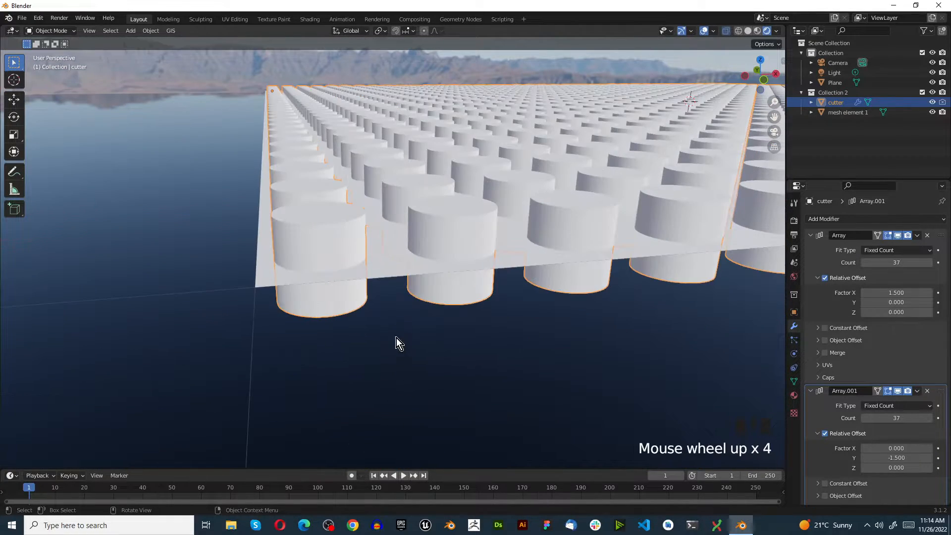
click(381, 271)
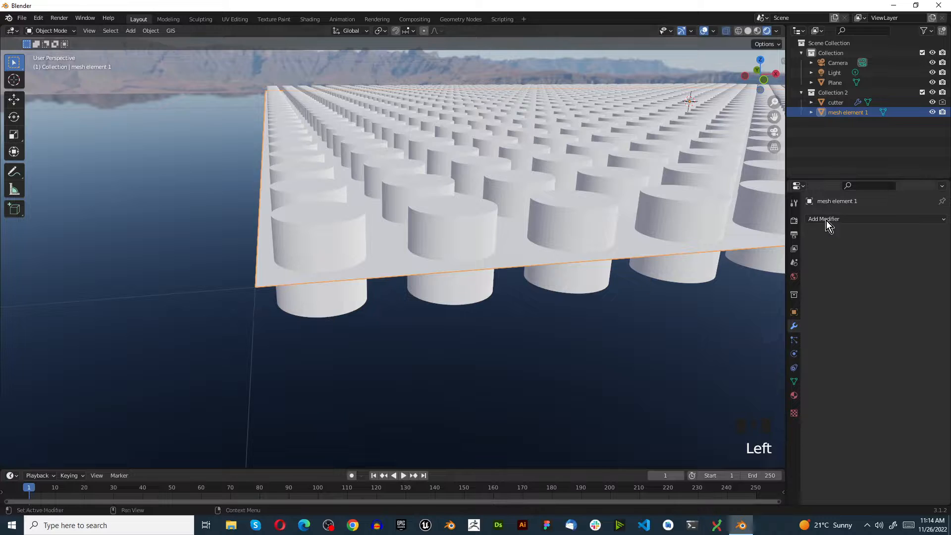
click(832, 220)
click(770, 271)
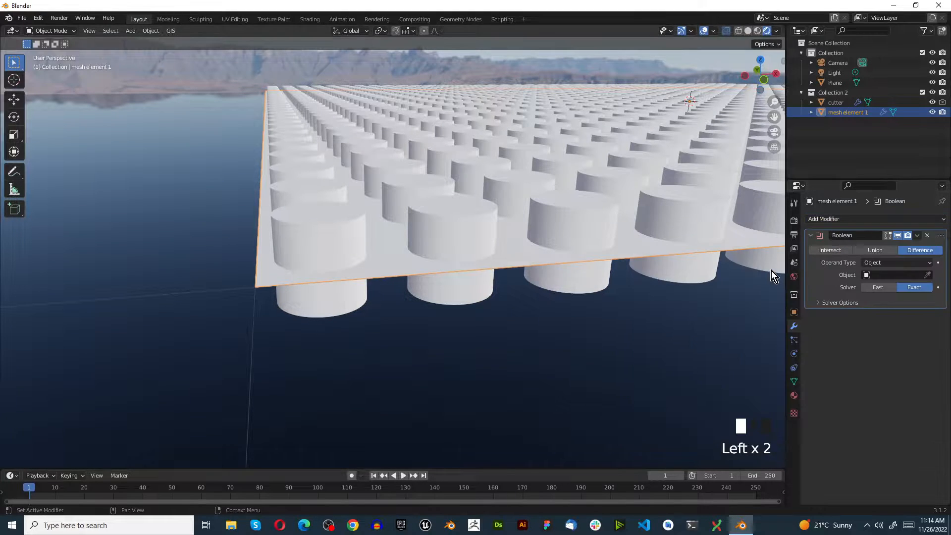
click(891, 270)
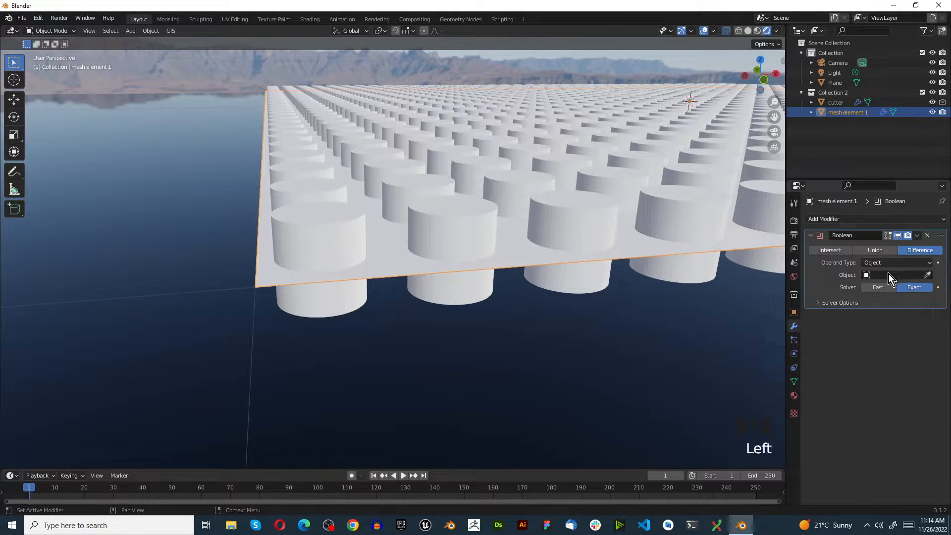
click(889, 275)
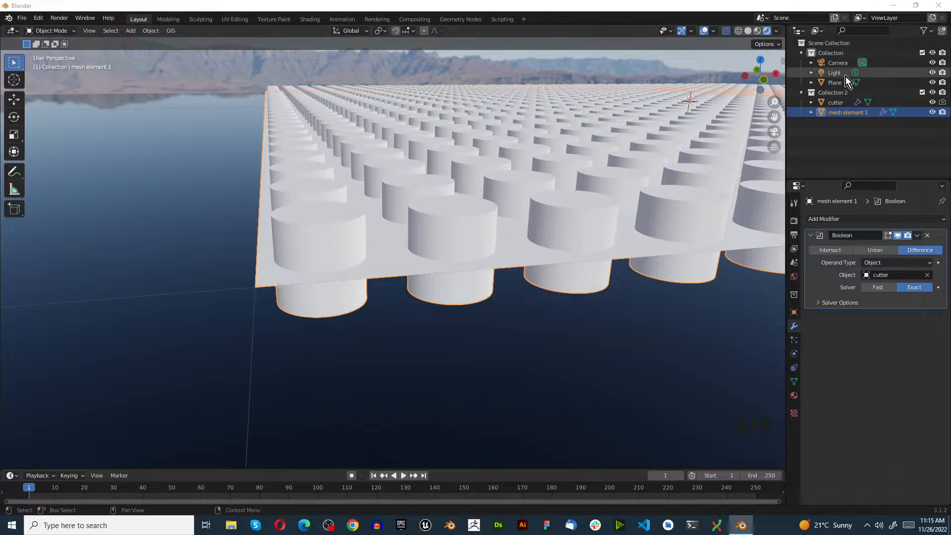
Set the cutter's viewport display to Wire so the holes cut in the plane can be seen, and deselect it.
click(840, 101)
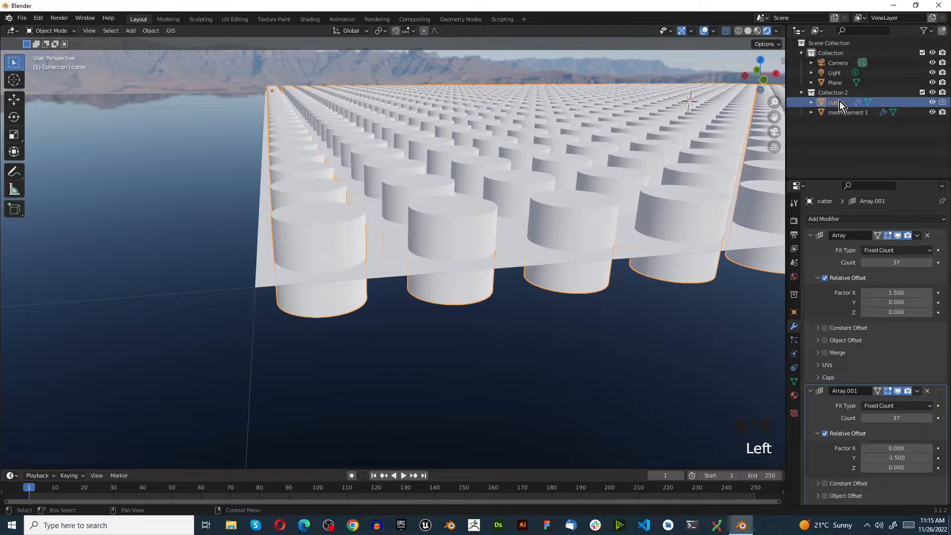
click(793, 311)
scroll(836, 445, down, 5)
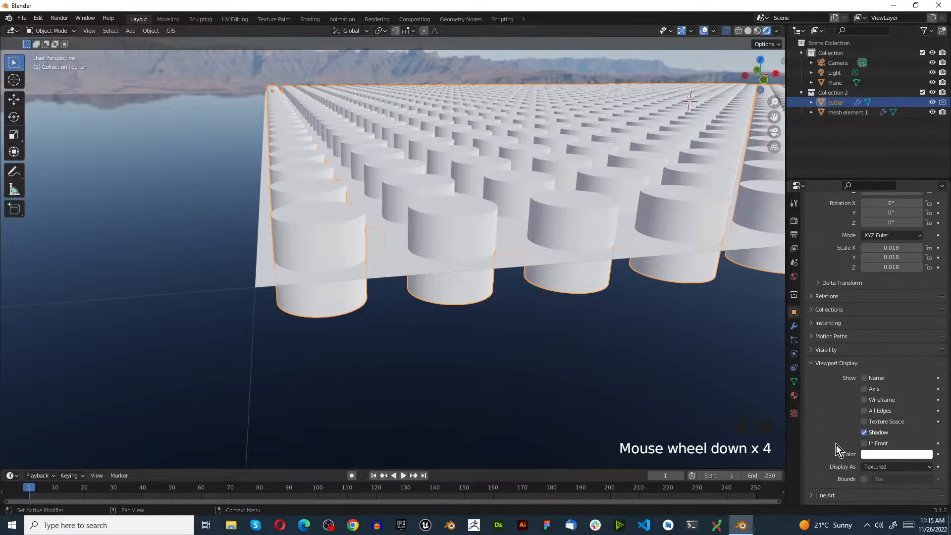
click(874, 456)
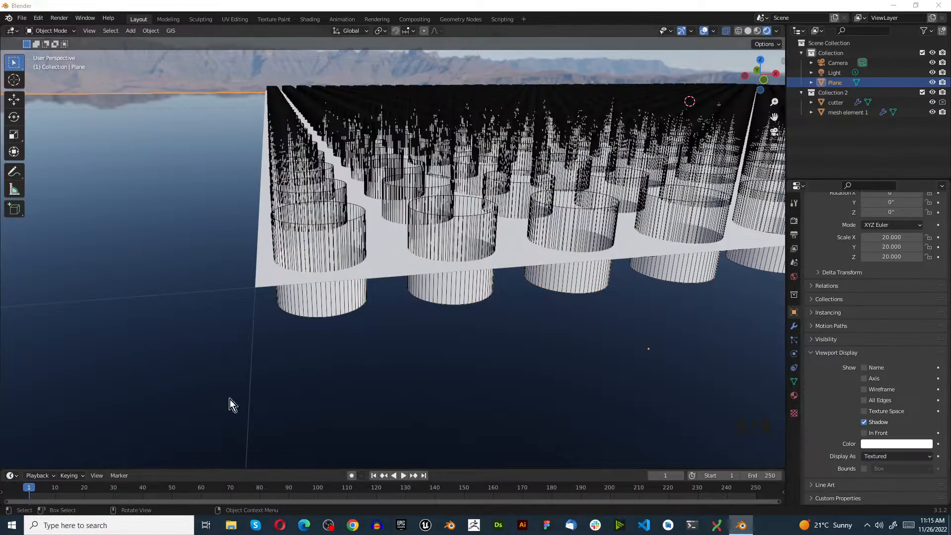
click(385, 372)
Examine from above and at an angle whether the Boolean cuts holes across the whole cylinder grid.
scroll(388, 347, down, 6)
middle_drag(369, 312, 374, 359)
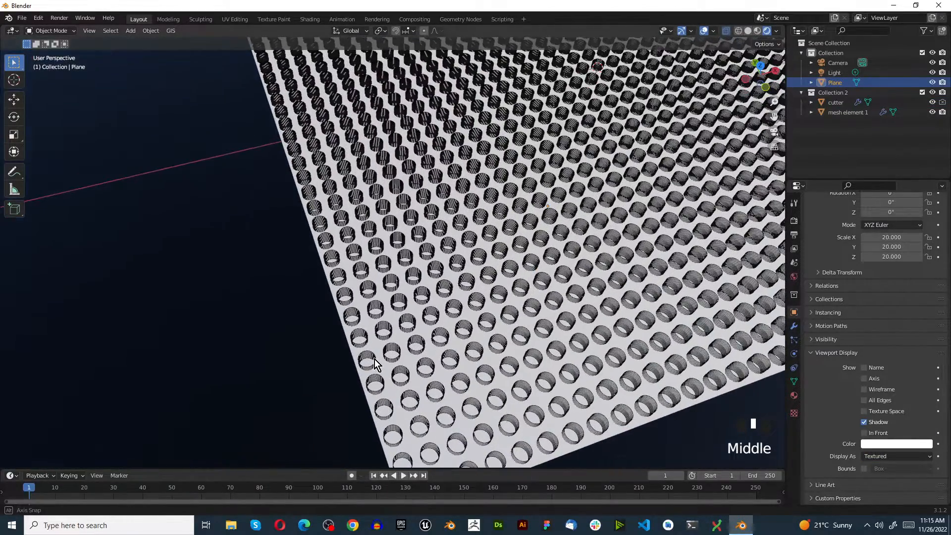
key(KP_7)
scroll(375, 358, down, 5)
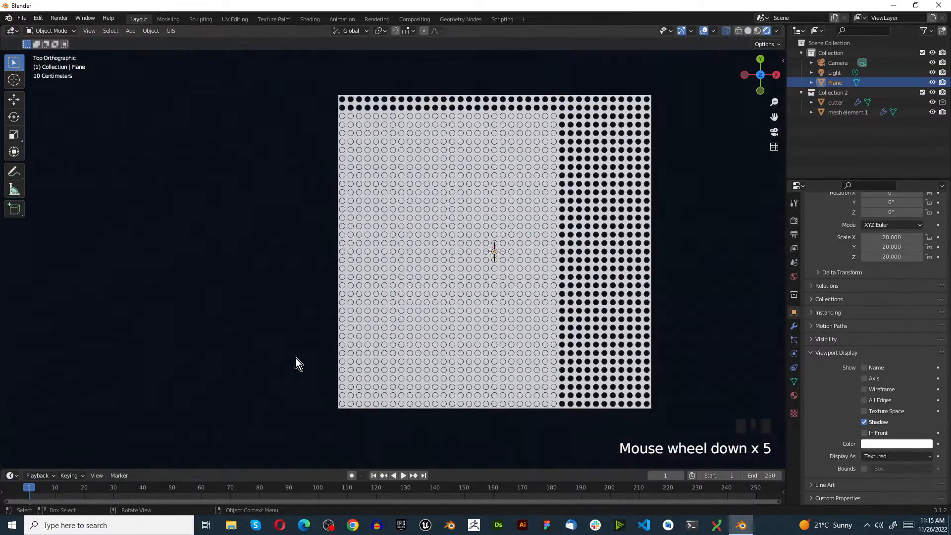
scroll(403, 339, up, 3)
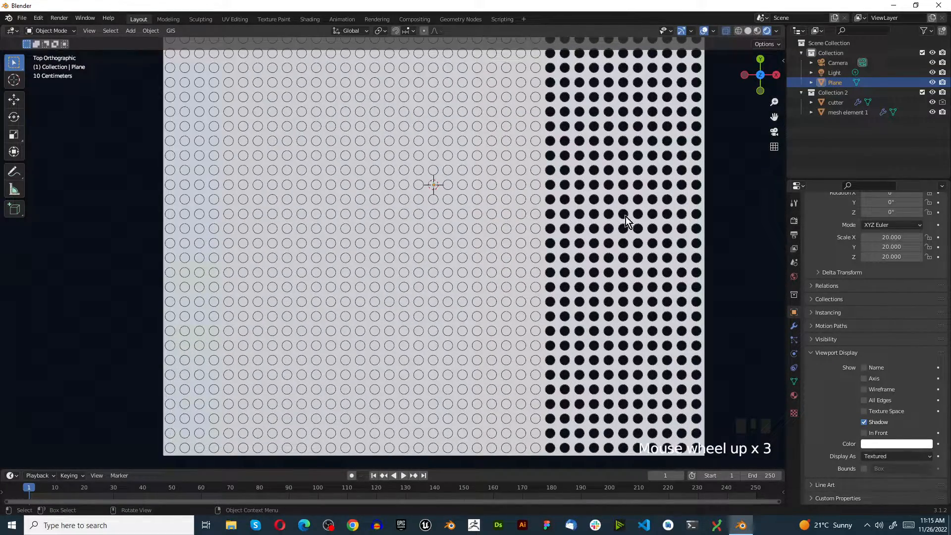
scroll(400, 245, down, 4)
scroll(277, 306, up, 3)
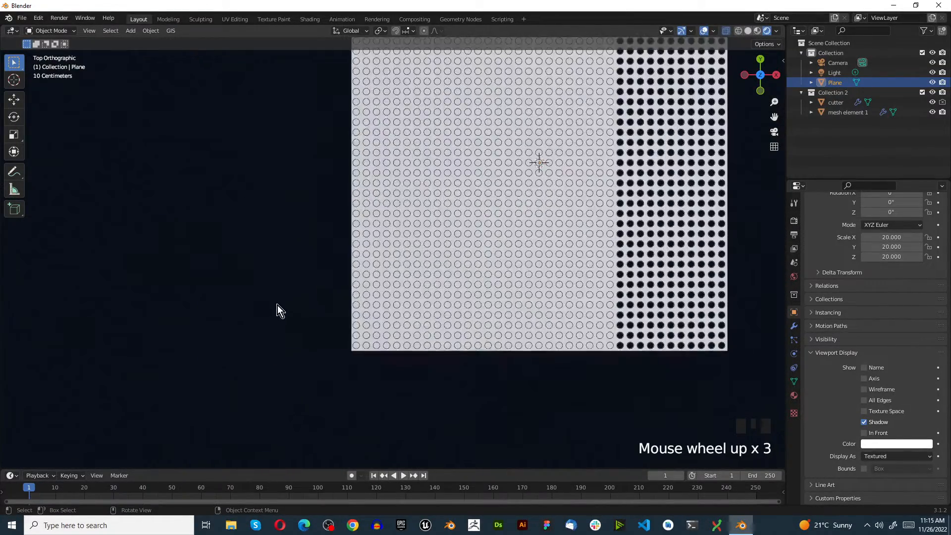
scroll(337, 314, up, 3)
scroll(522, 333, down, 6)
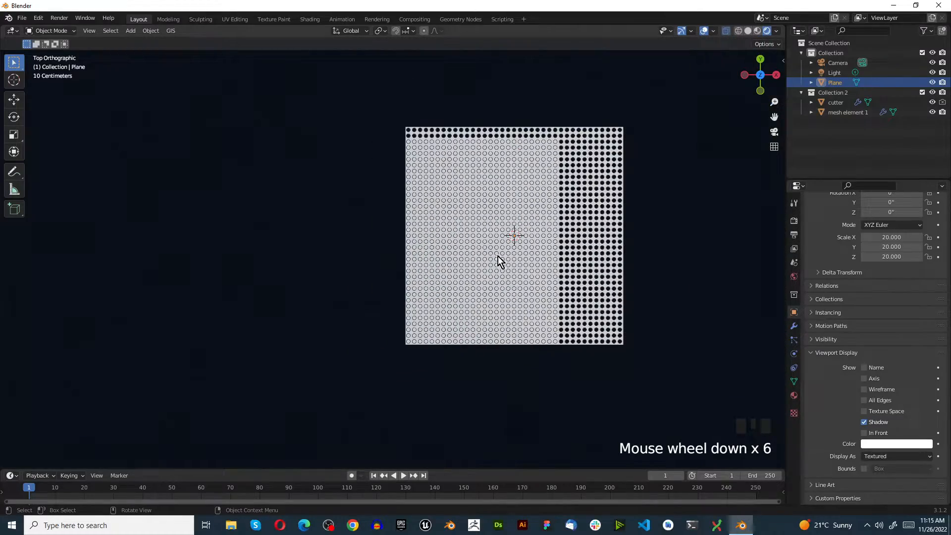
scroll(506, 281, up, 4)
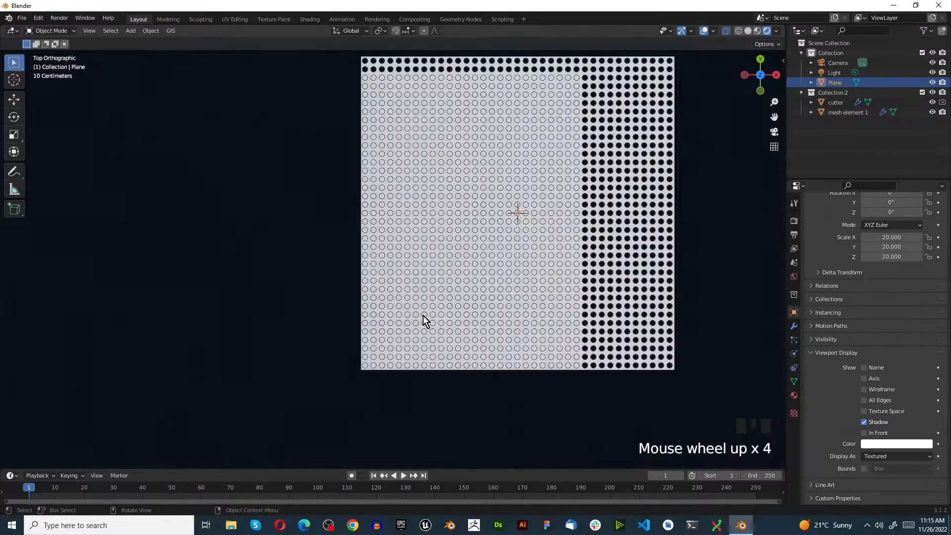
scroll(352, 406, down, 2)
scroll(397, 364, up, 8)
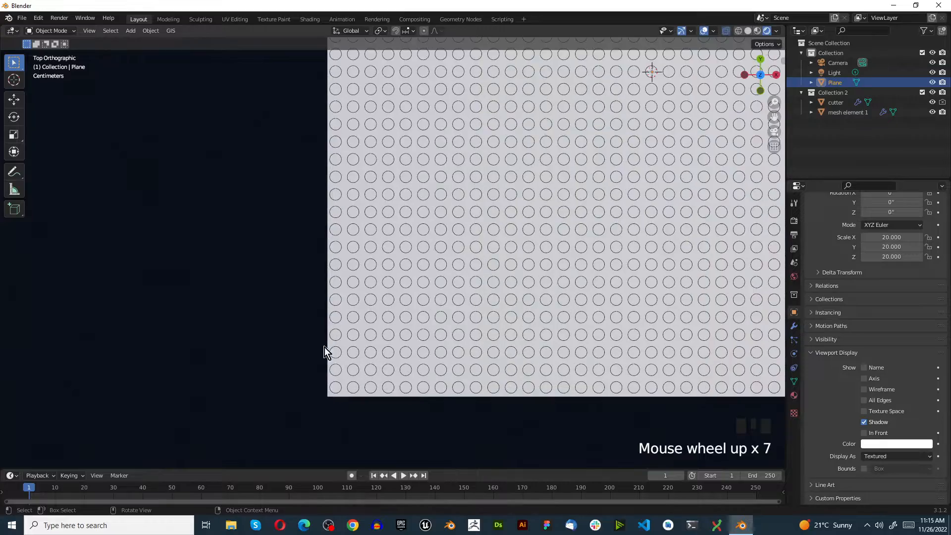
middle_drag(325, 355, 364, 275)
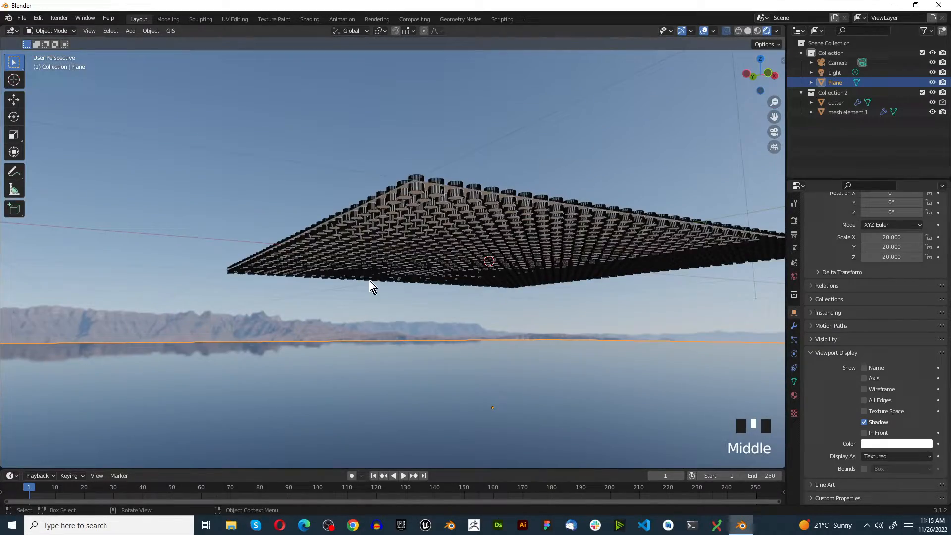
middle_click(385, 285)
middle_drag(400, 216, 382, 254)
scroll(383, 256, up, 1)
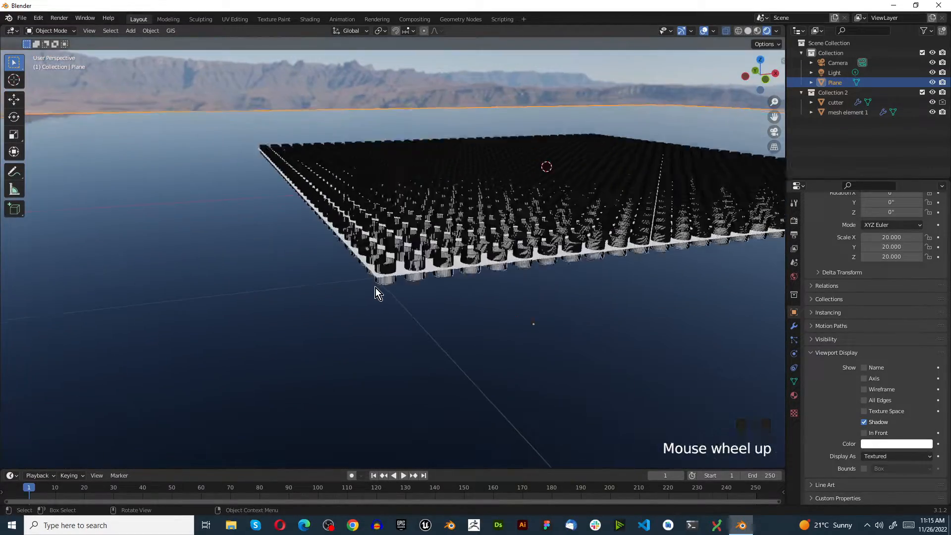
scroll(376, 288, up, 3)
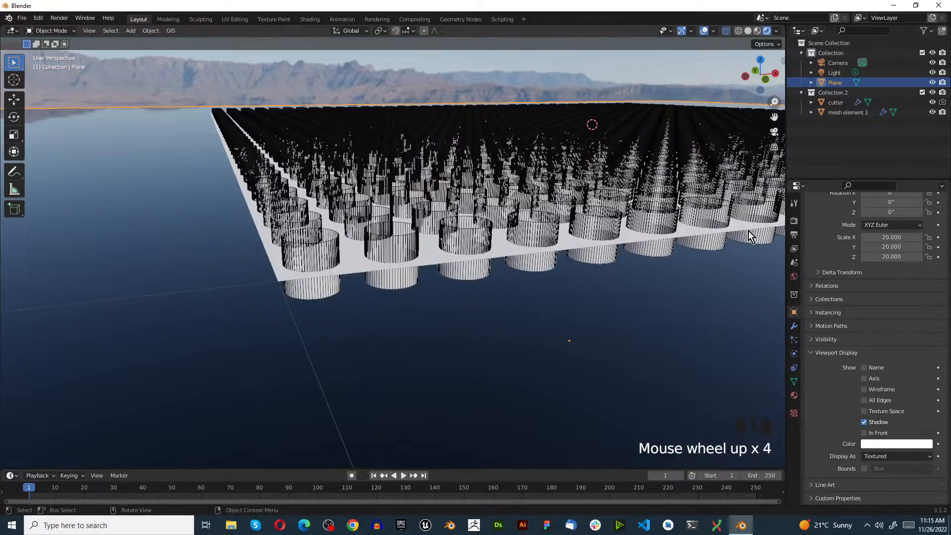
Scale the cutter by 10 along the Z axis so its cylinders extend far through the plane.
click(841, 106)
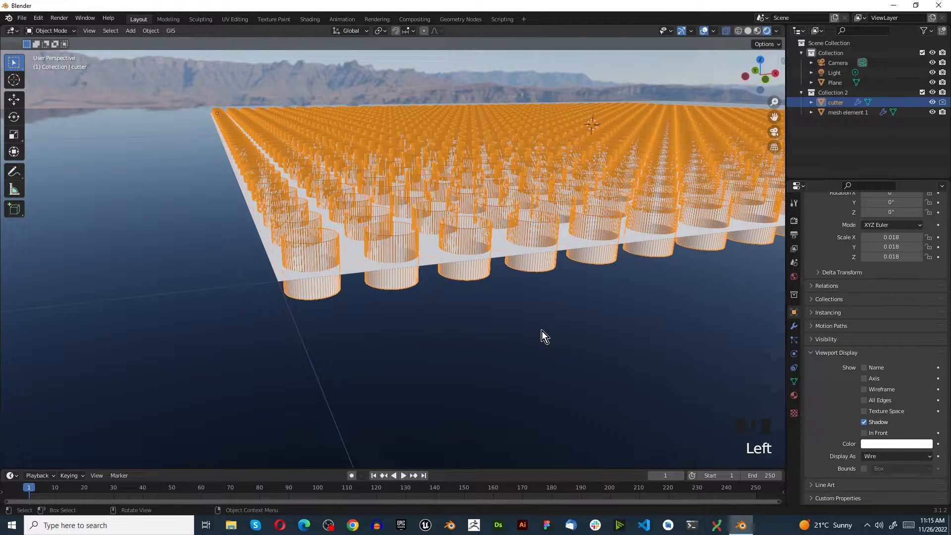
key(s)
key(s)
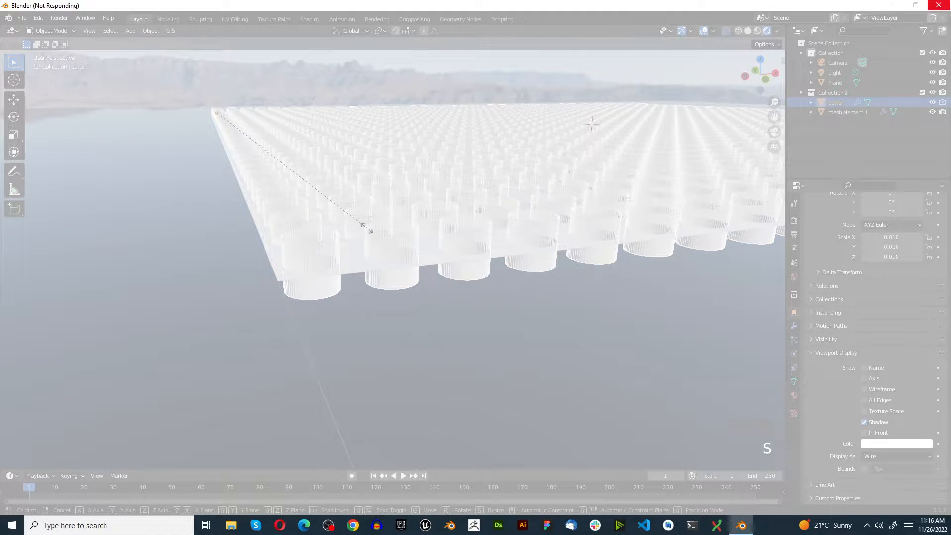
text(z10)
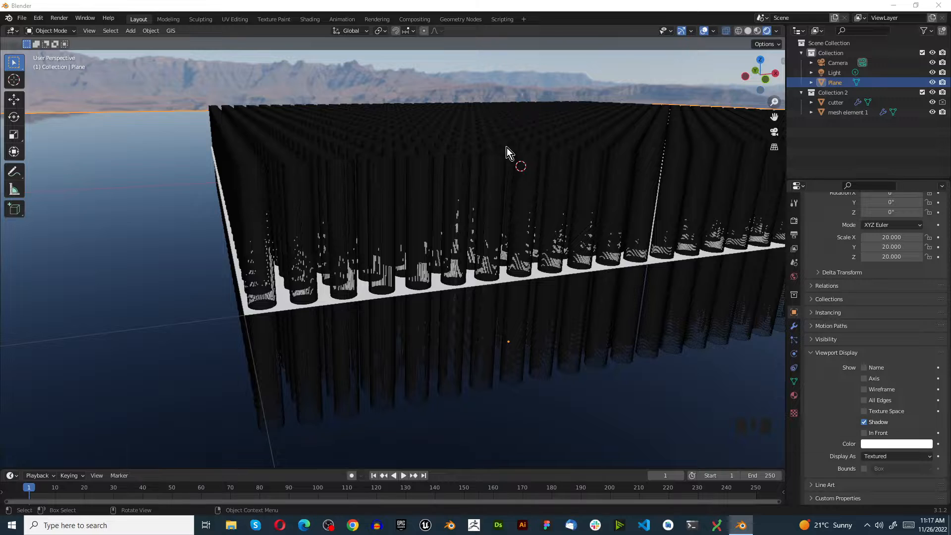
scroll(204, 154, down, 2)
scroll(207, 168, up, 3)
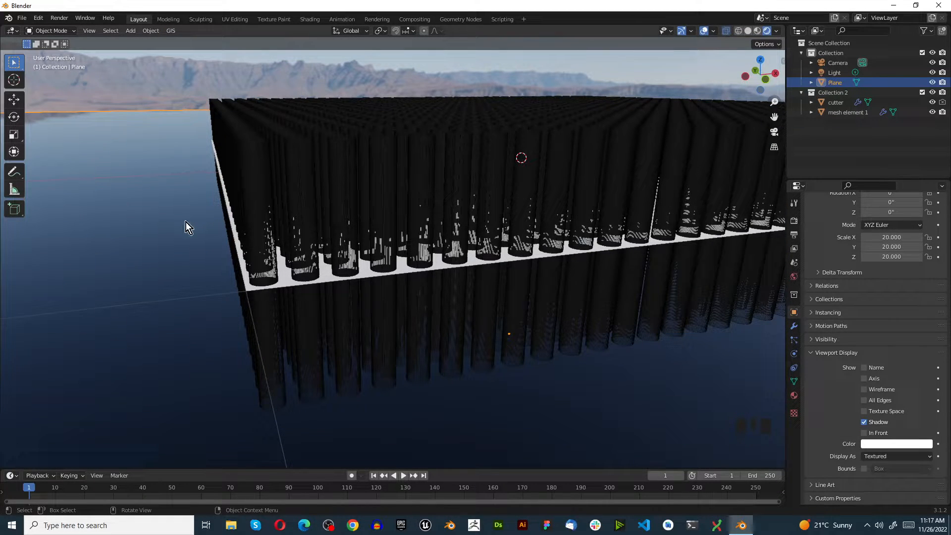
key(KP_7)
scroll(192, 316, down, 7)
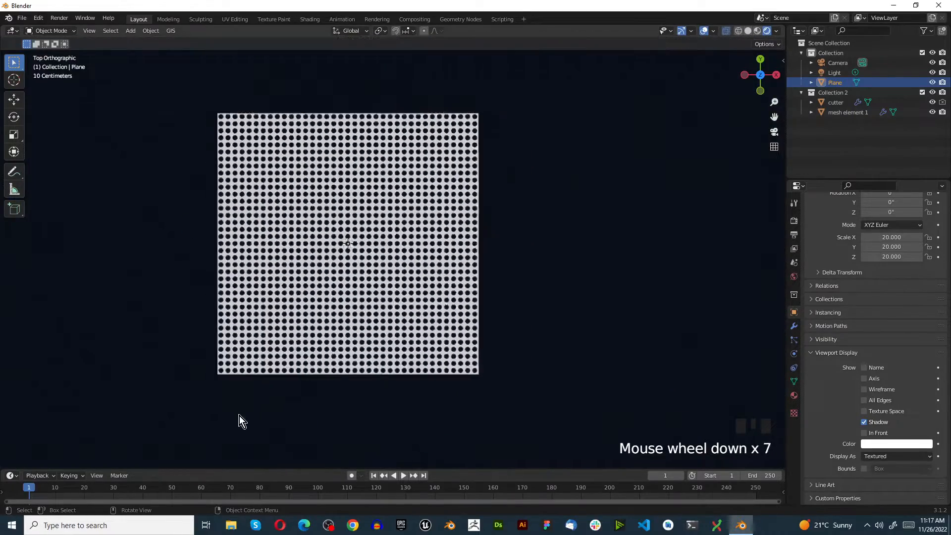
scroll(379, 290, up, 3)
scroll(332, 302, down, 2)
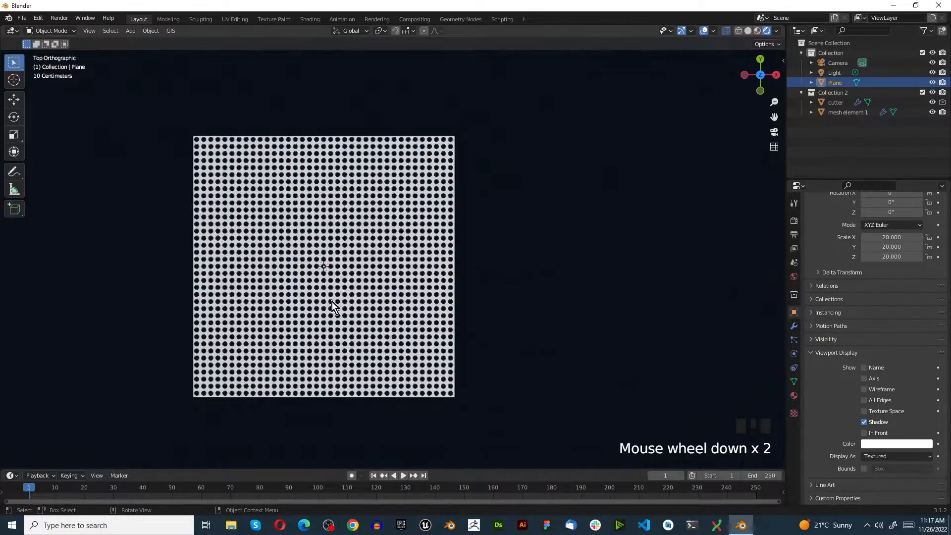
scroll(278, 377, up, 5)
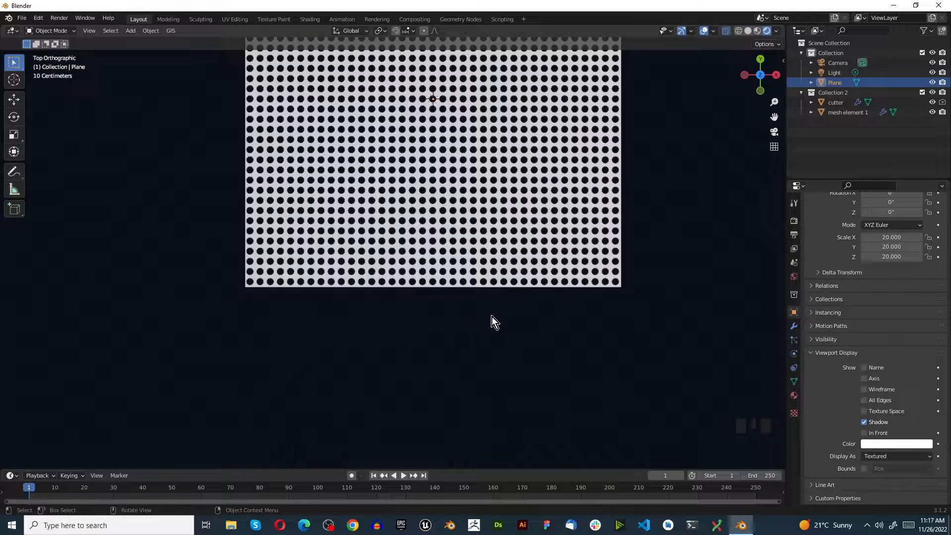
Select mesh element 1 and open the options of its Boolean modifier.
click(855, 112)
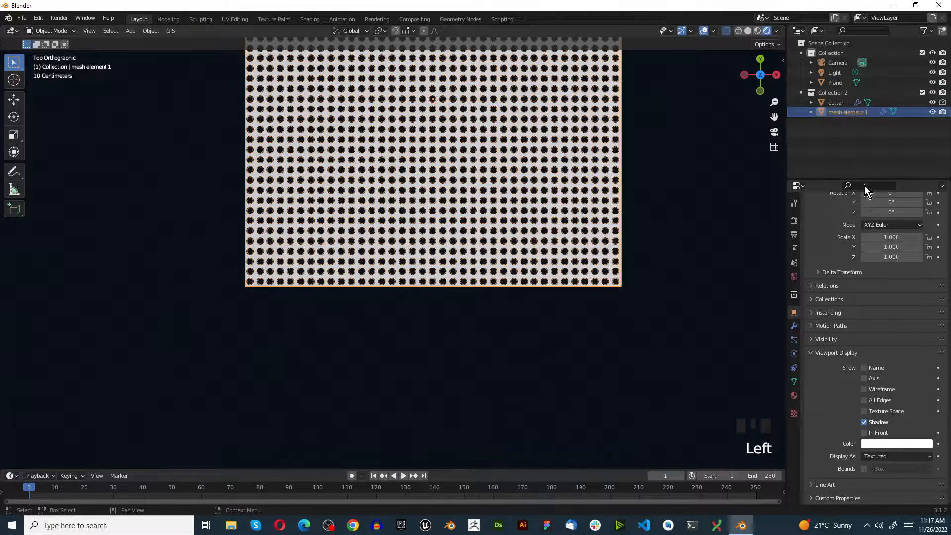
click(794, 326)
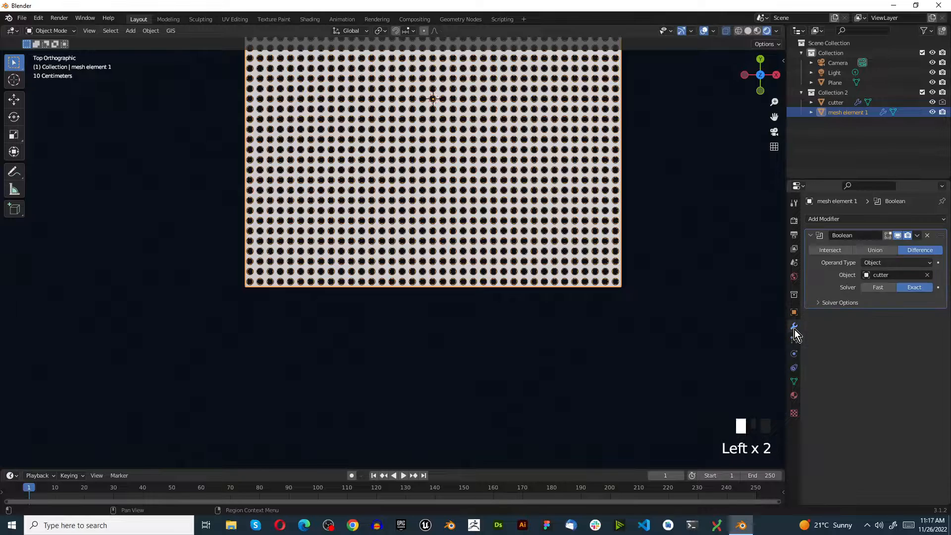
click(916, 236)
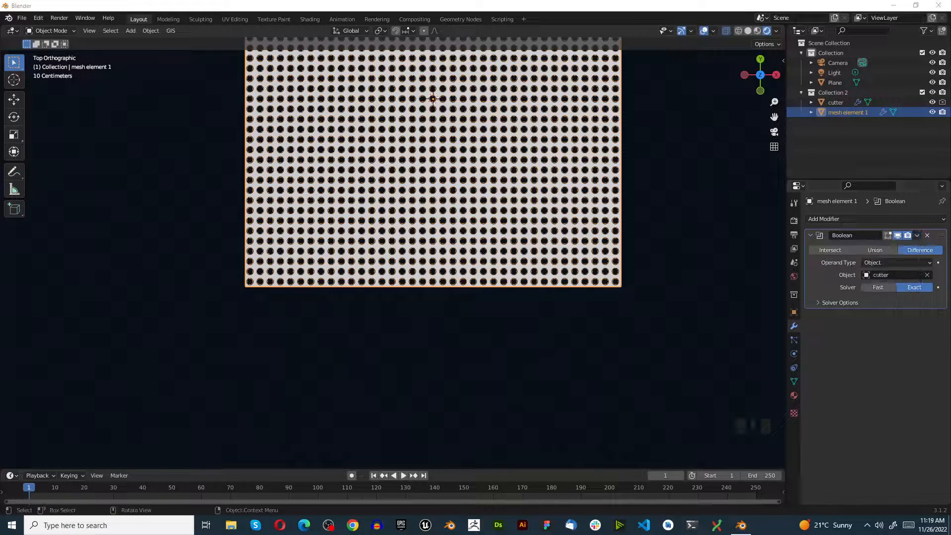
scroll(352, 259, down, 4)
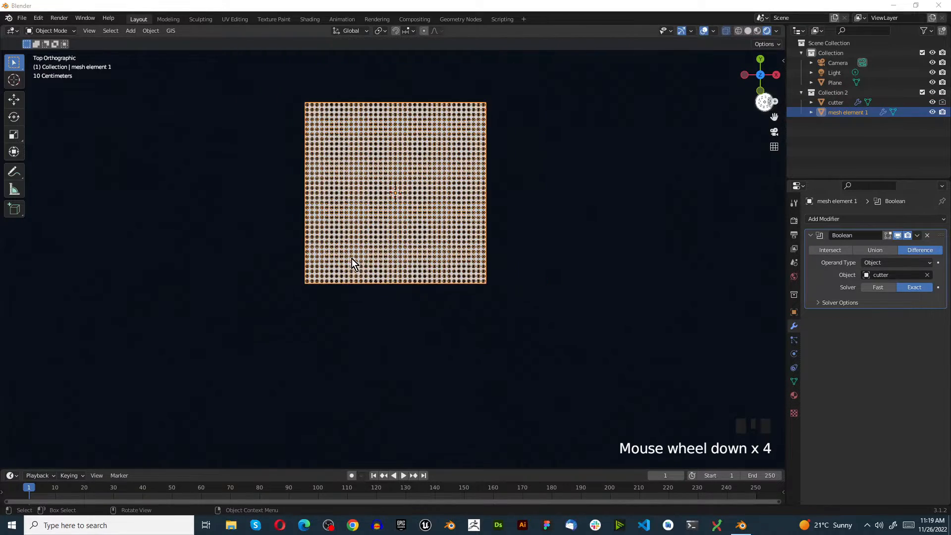
scroll(346, 216, up, 3)
scroll(367, 212, down, 3)
scroll(445, 217, up, 3)
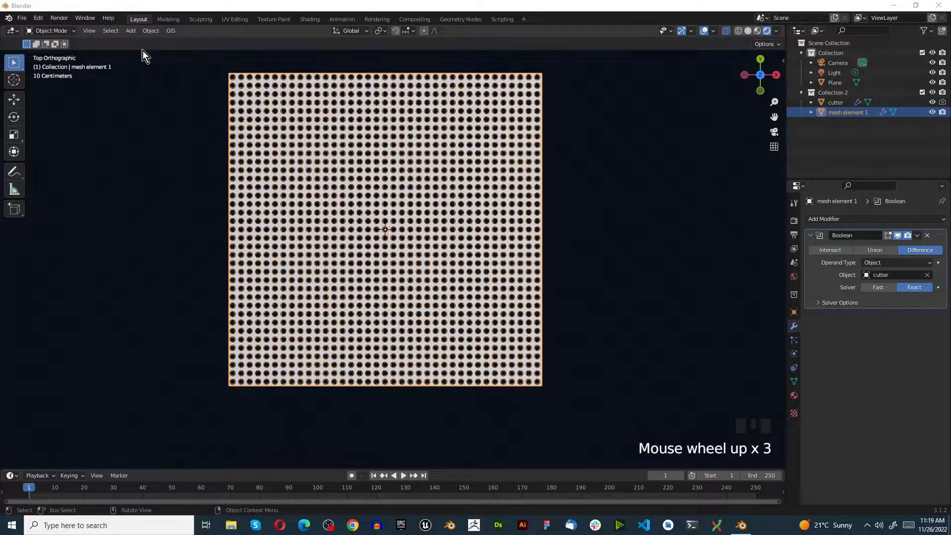
click(210, 149)
click(293, 150)
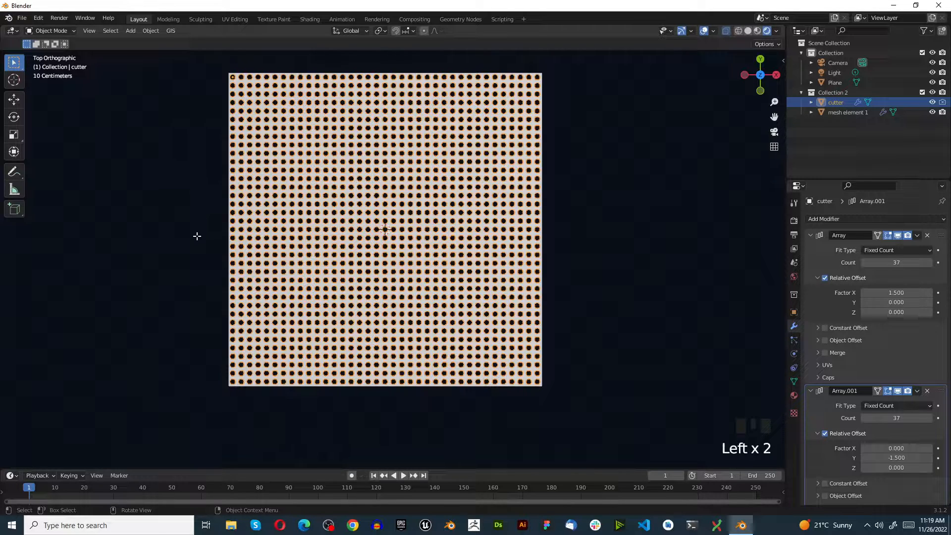
key(Tab)
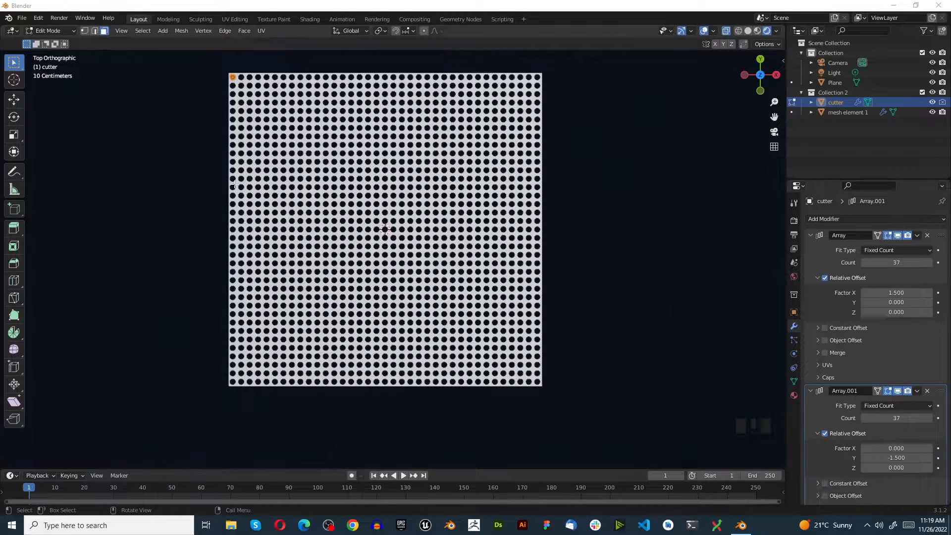
click(168, 167)
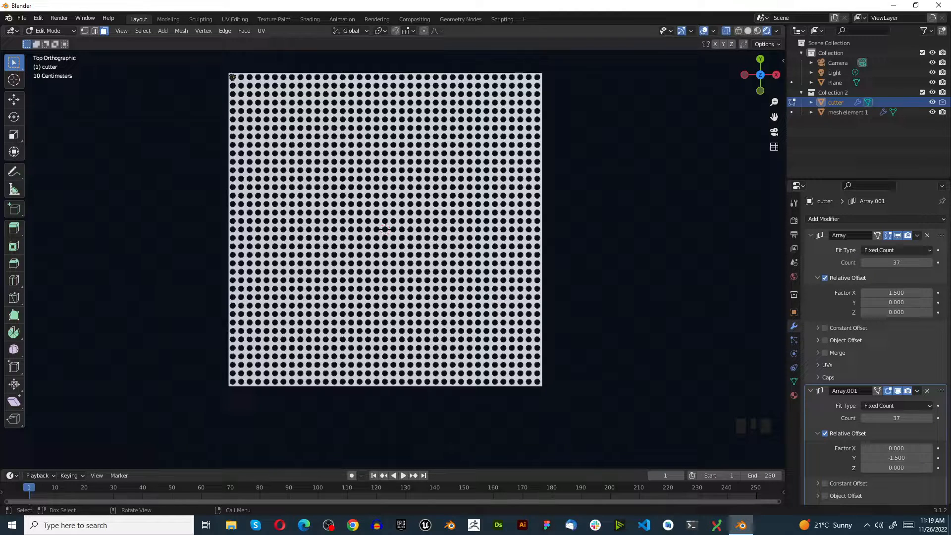
key(Tab)
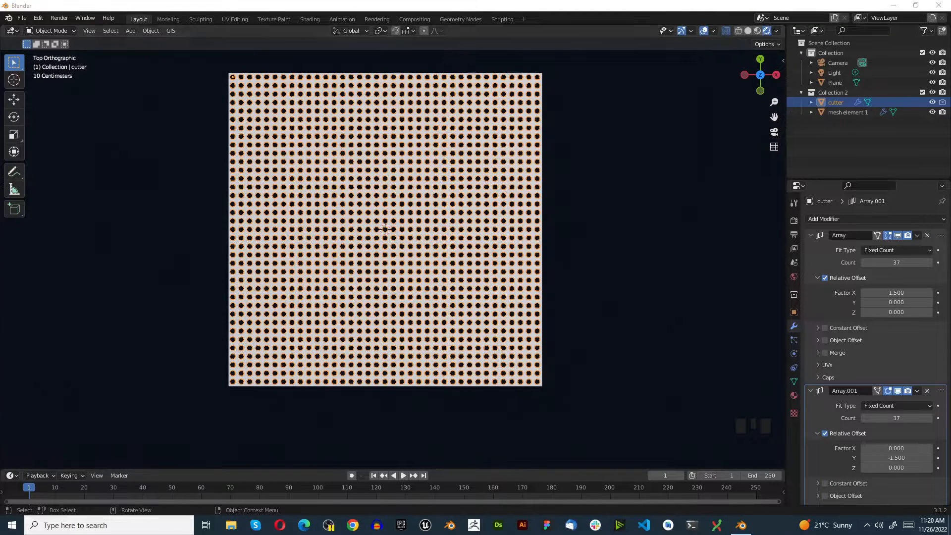
Add 36 evenly spaced horizontal loop cuts, without sliding them, across the plane of mesh element 1.
click(844, 113)
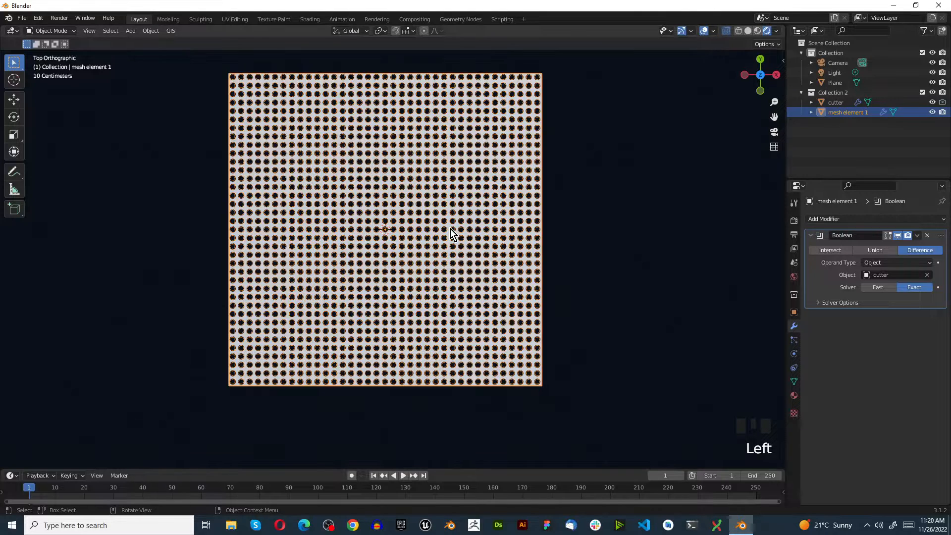
key(Tab)
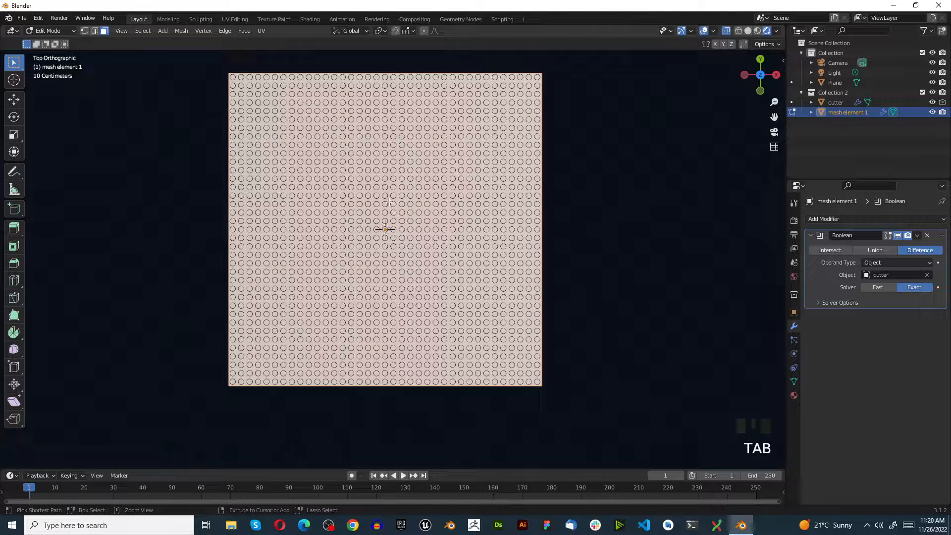
key(ctrl+r)
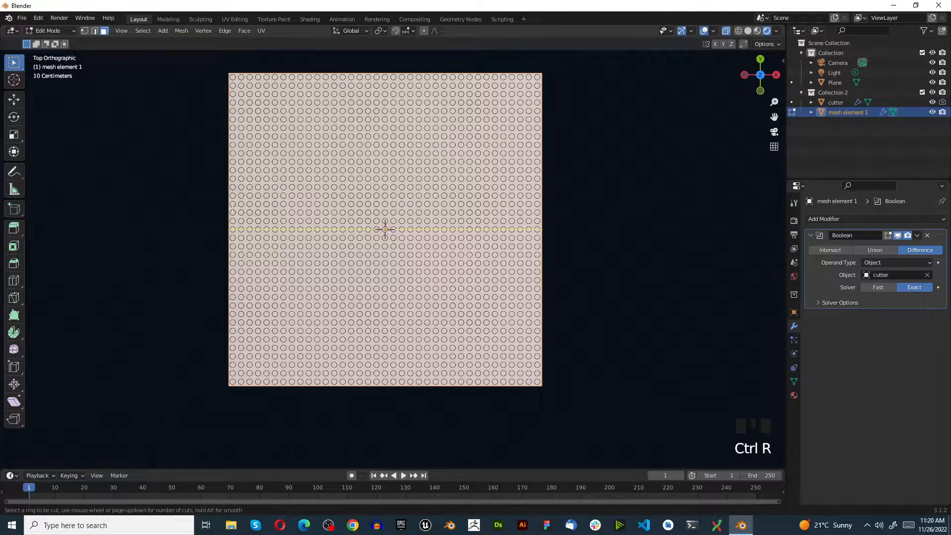
scroll(236, 244, up, 3)
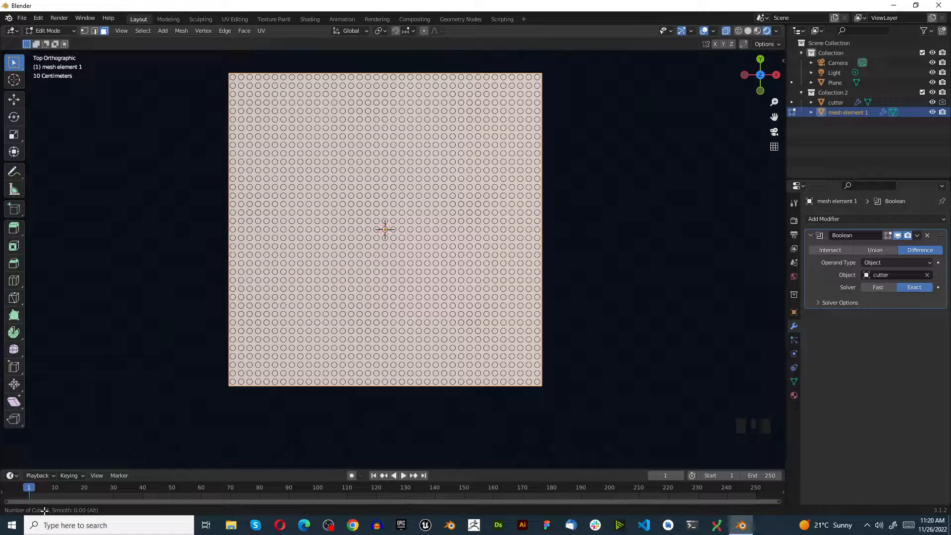
scroll(264, 212, up, 6)
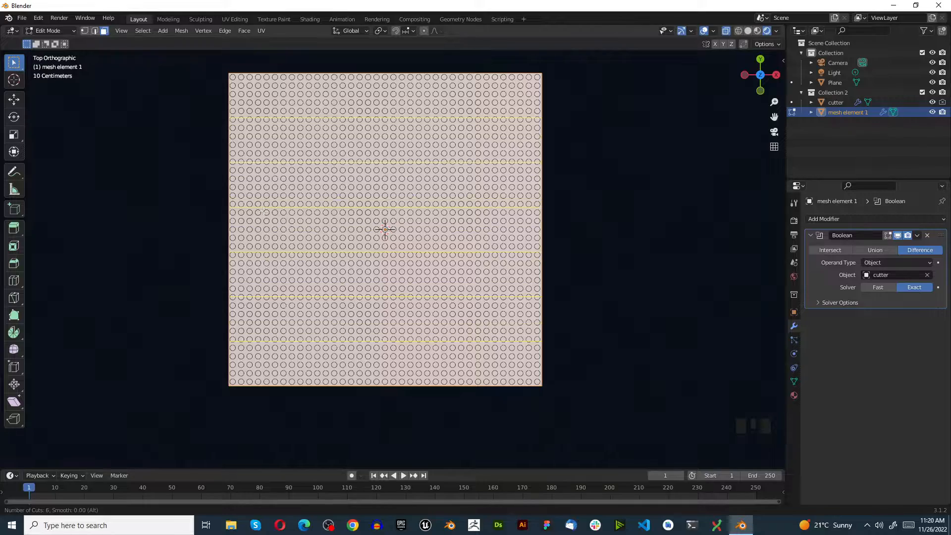
scroll(264, 212, up, 12)
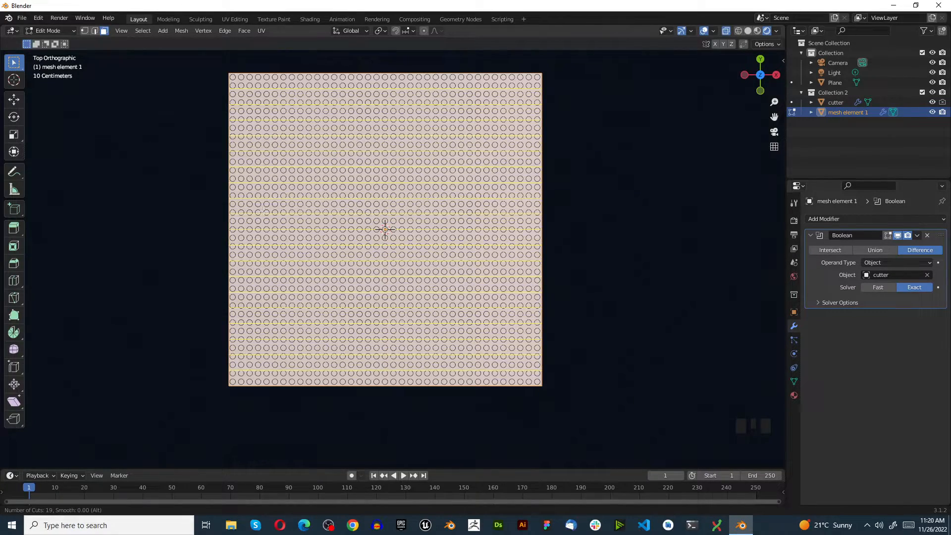
scroll(264, 212, up, 13)
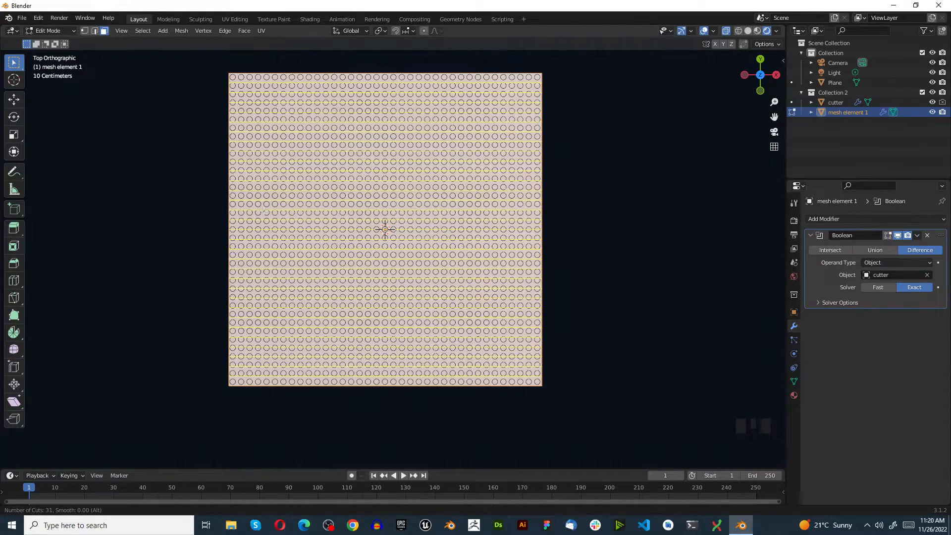
scroll(265, 212, up, 1)
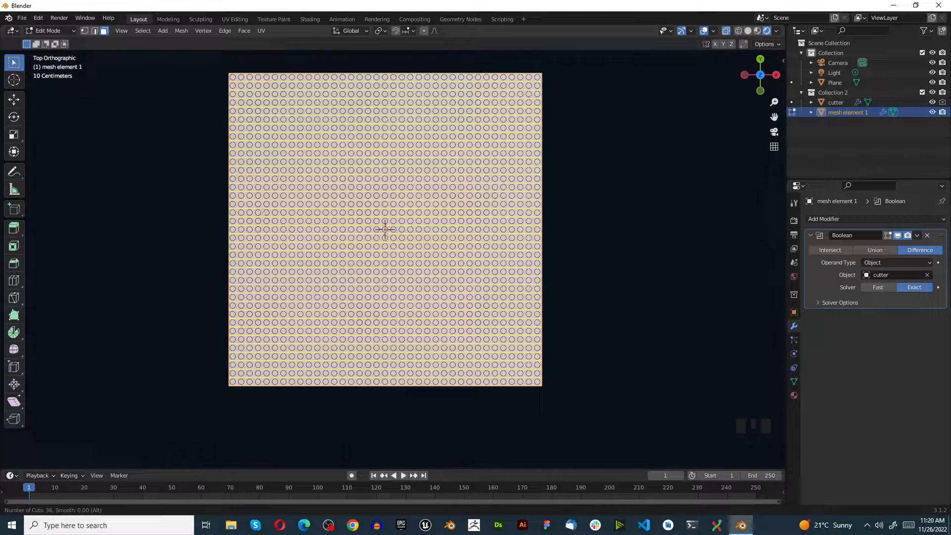
click(264, 212)
right_click(261, 206)
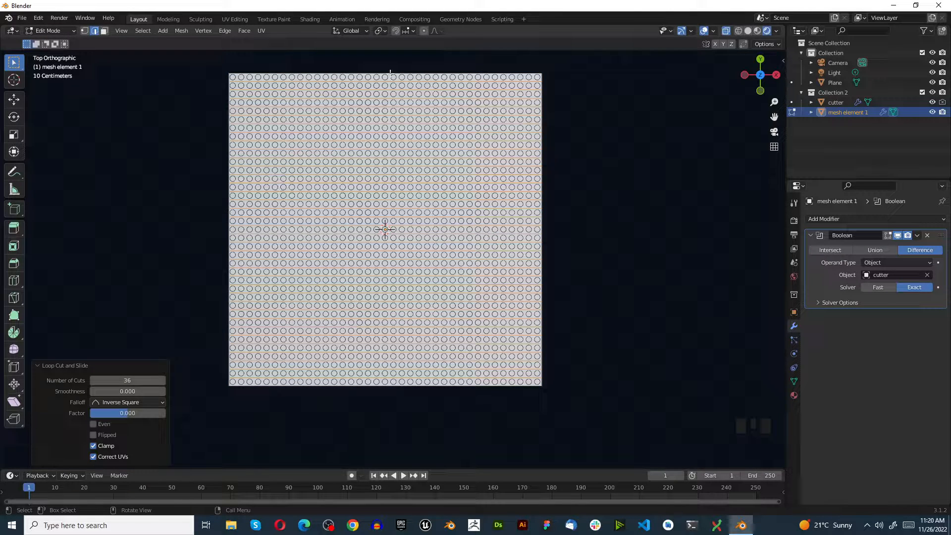
Add 36 evenly spaced vertical loop cuts across the plane of mesh element 1, crossing the horizontal ones.
key(ctrl+r)
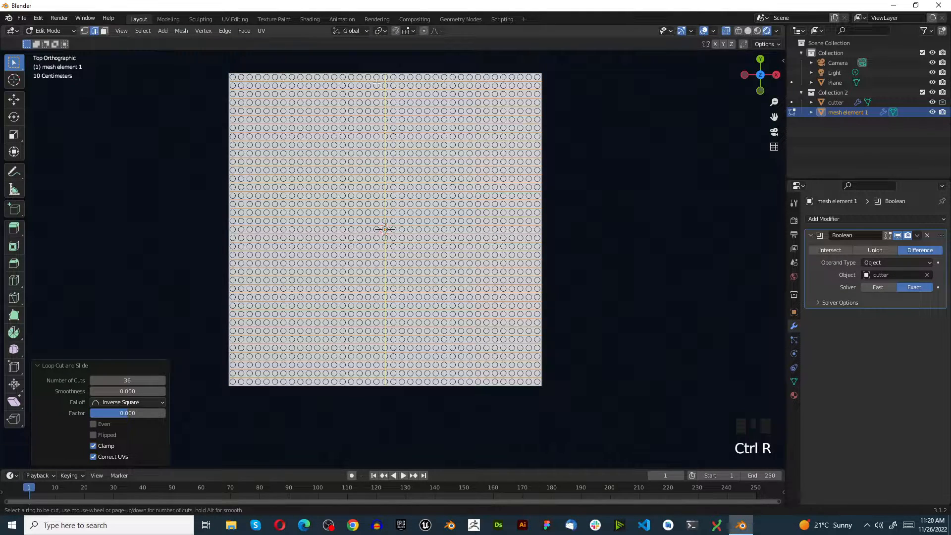
scroll(377, 82, up, 16)
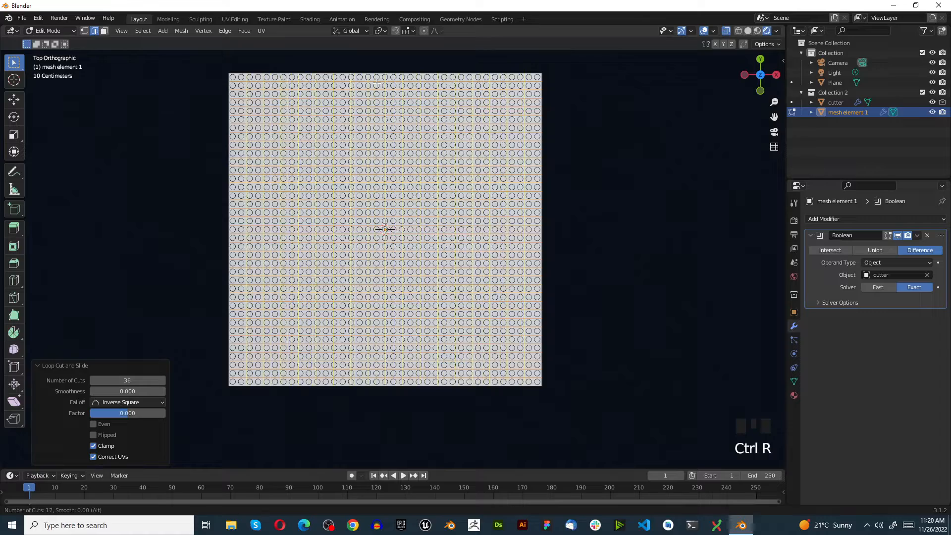
scroll(377, 83, up, 10)
scroll(376, 83, up, 8)
scroll(376, 82, up, 1)
click(377, 83)
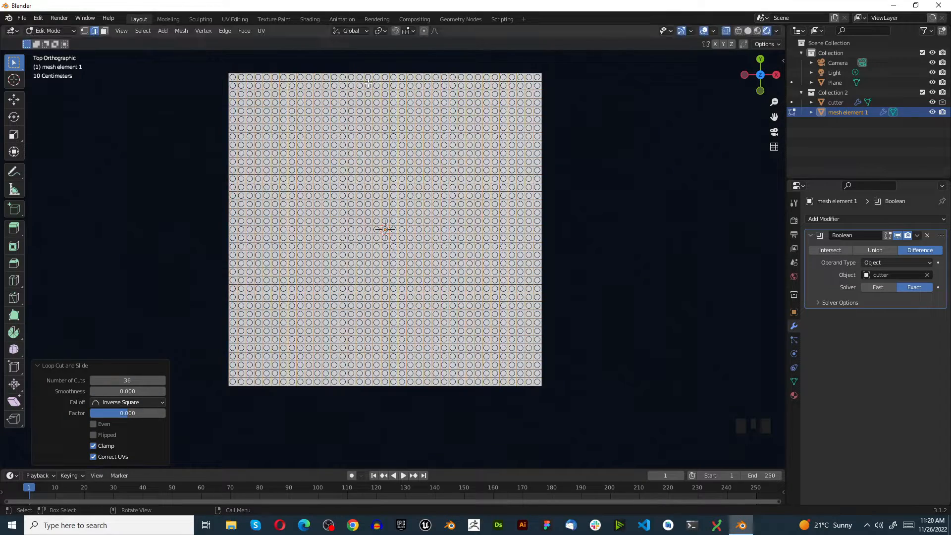
scroll(427, 222, down, 3)
scroll(427, 222, up, 3)
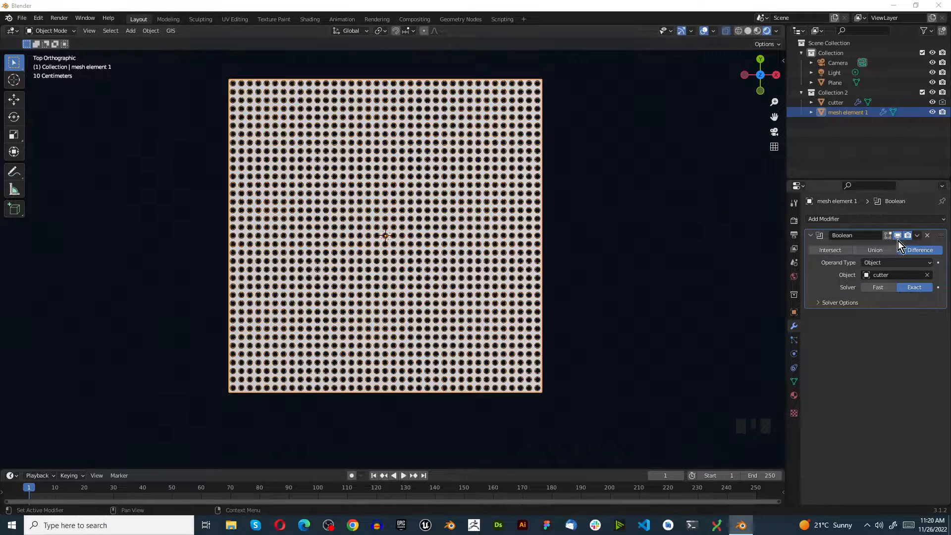
Apply the Boolean modifier on mesh element 1 and delete the cutter object.
click(917, 238)
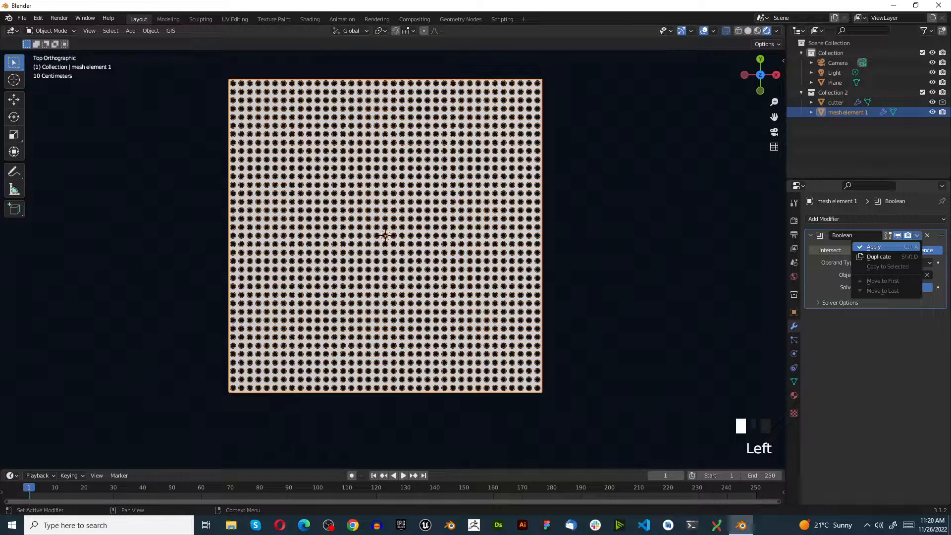
click(874, 247)
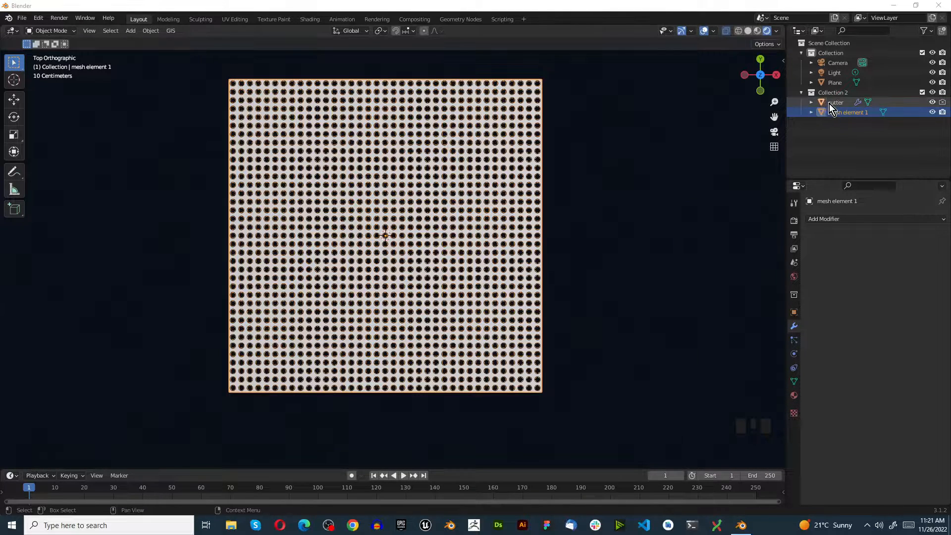
click(846, 103)
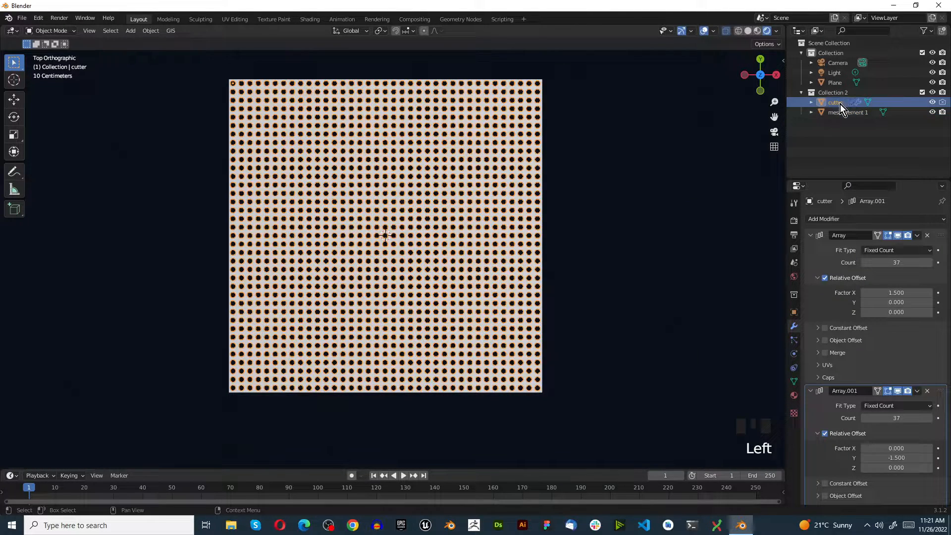
key(x)
click(671, 202)
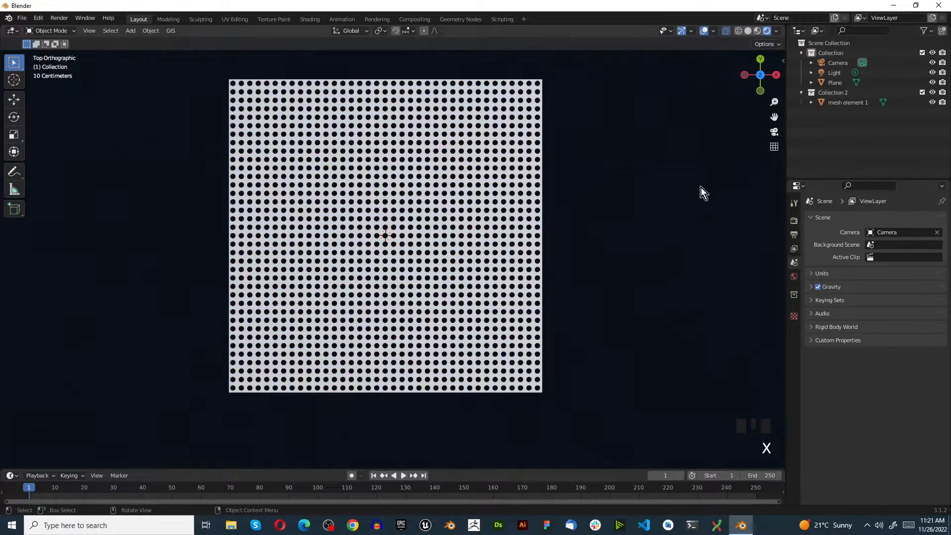
Examine the perforated plane at an angle and from above, and select mesh element 1.
scroll(333, 263, down, 3)
middle_drag(333, 263, 323, 218)
scroll(322, 269, up, 7)
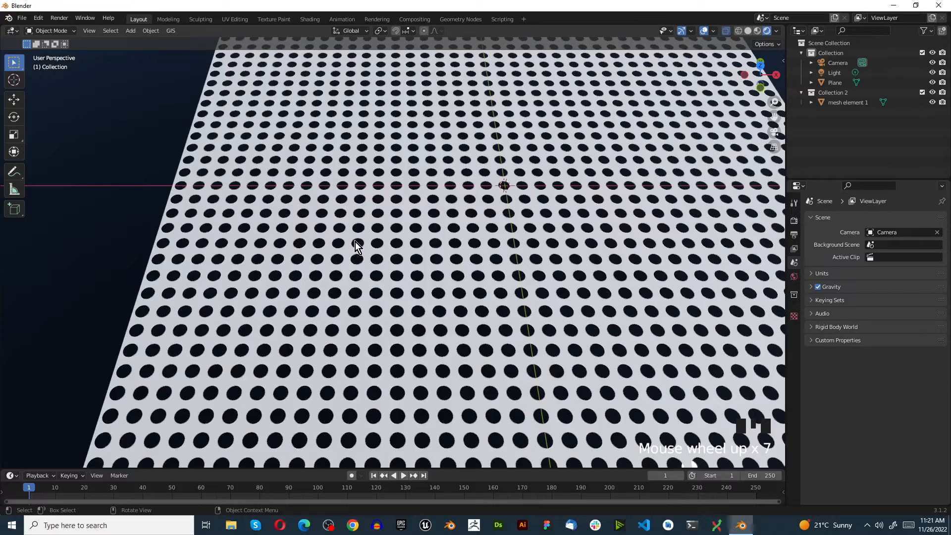
scroll(349, 234, down, 5)
key(KP_7)
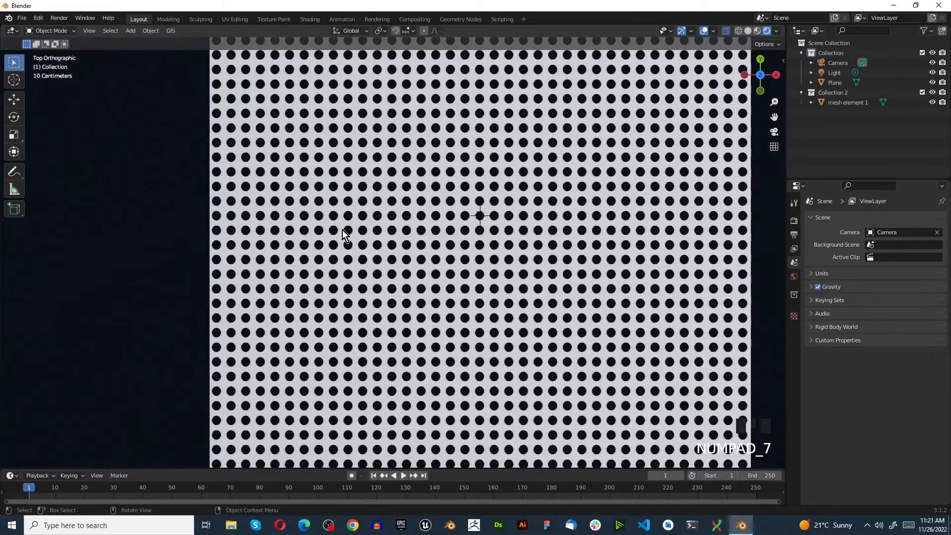
scroll(343, 230, down, 4)
scroll(334, 360, up, 5)
scroll(264, 354, down, 1)
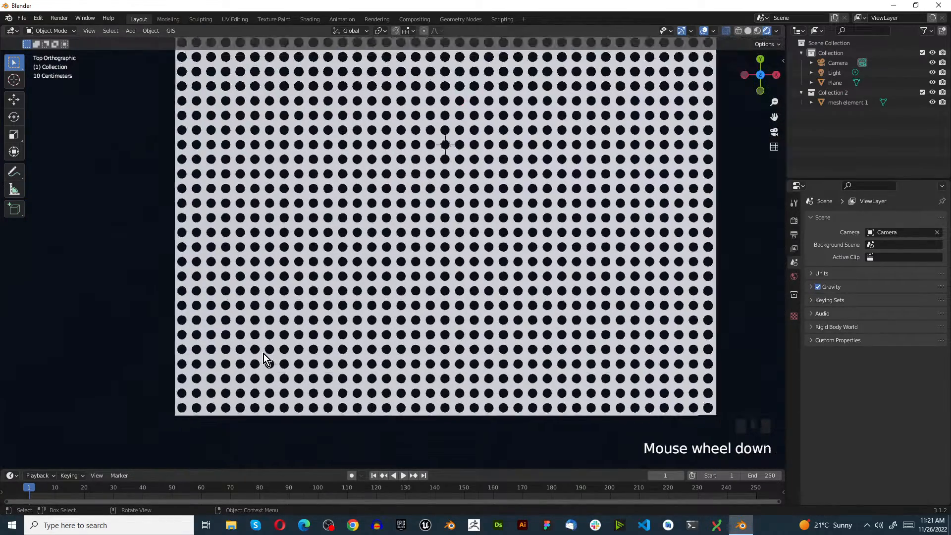
scroll(315, 361, up, 3)
click(299, 340)
scroll(302, 344, down, 4)
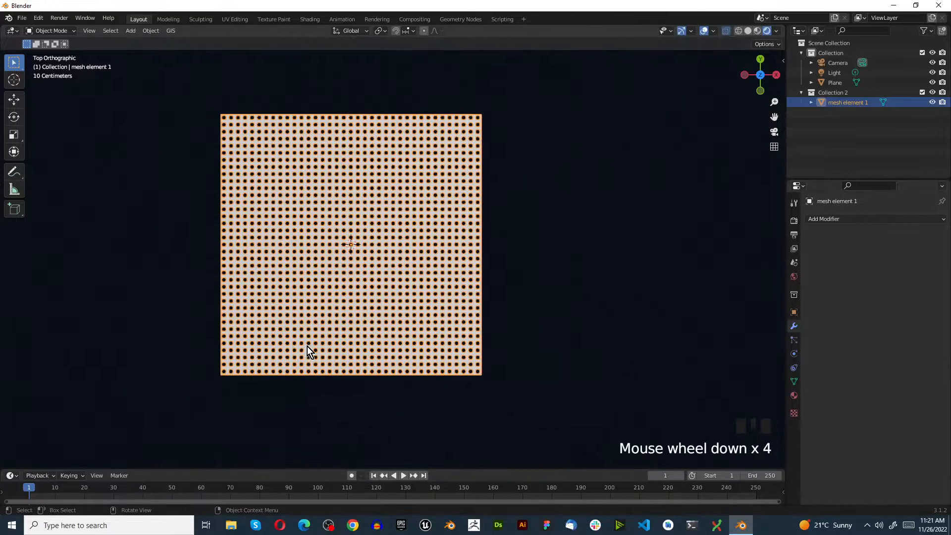
scroll(307, 346, up, 2)
scroll(310, 344, down, 4)
scroll(332, 336, up, 3)
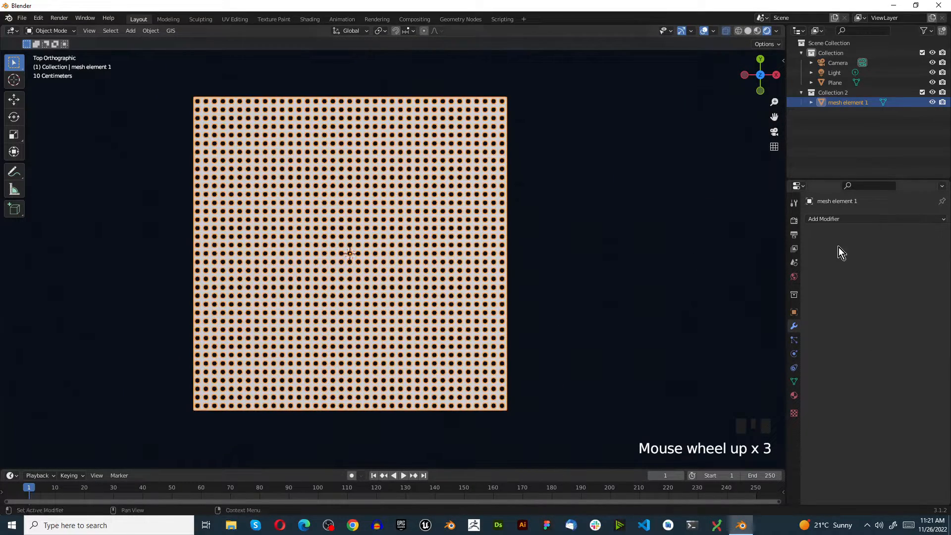
Add a Plain Axes empty at the plane's center and move it into Collection 2.
key(shift+a)
mouse_move(352, 284)
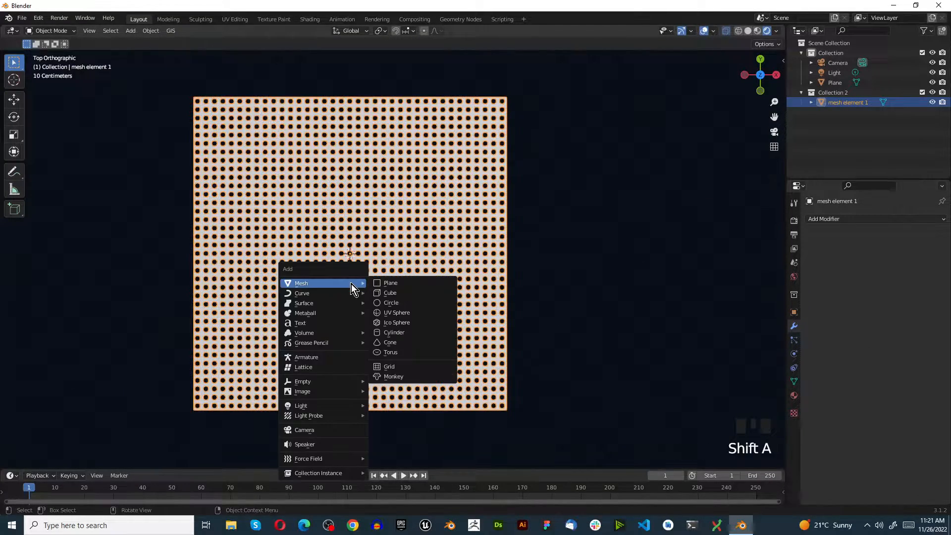
mouse_move(316, 380)
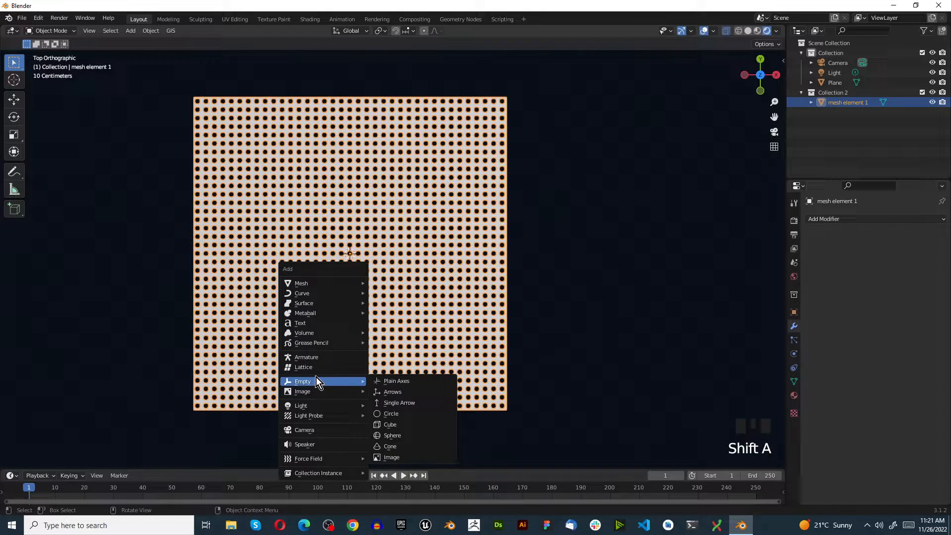
click(402, 383)
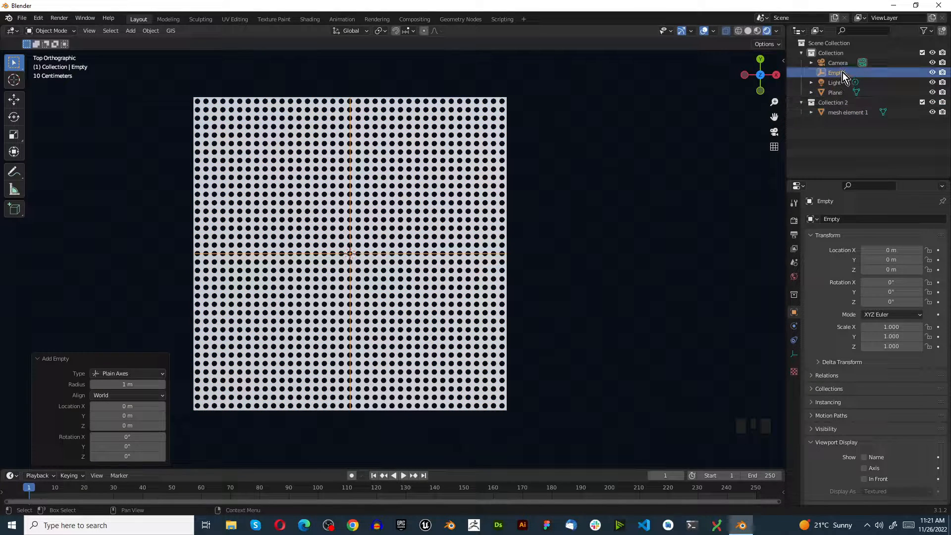
drag(843, 72, 837, 103)
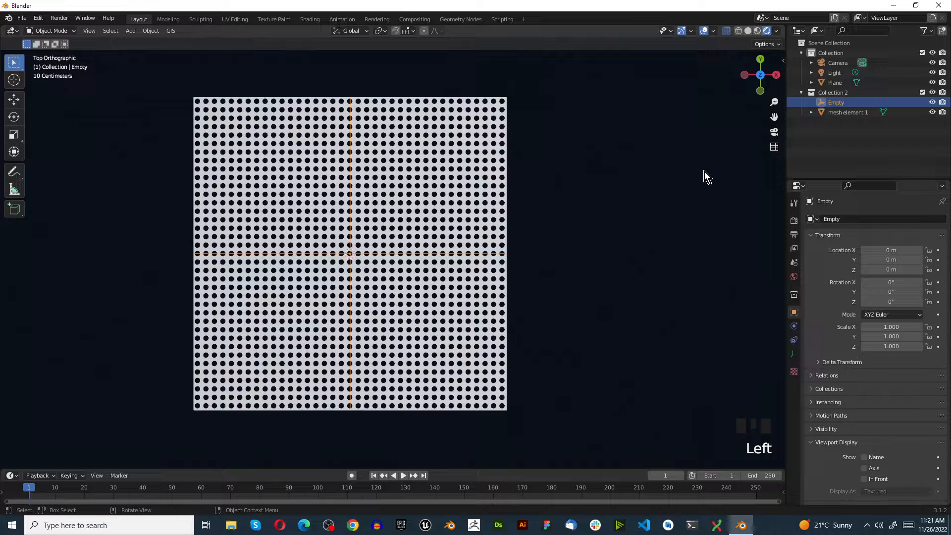
Rename the new empty in Collection 2 as "mesh 1 empty".
double_click(840, 104)
text(mesh 1)
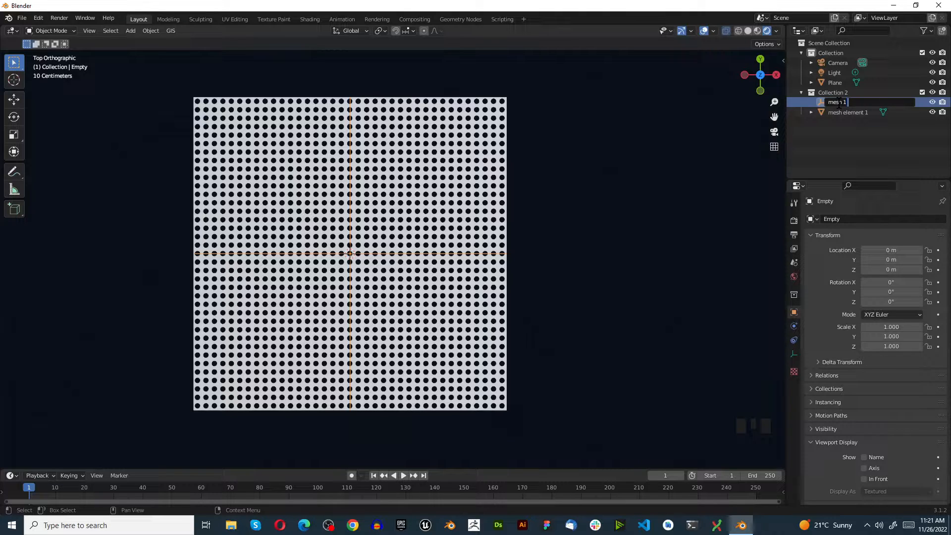
text( empty)
key(Return)
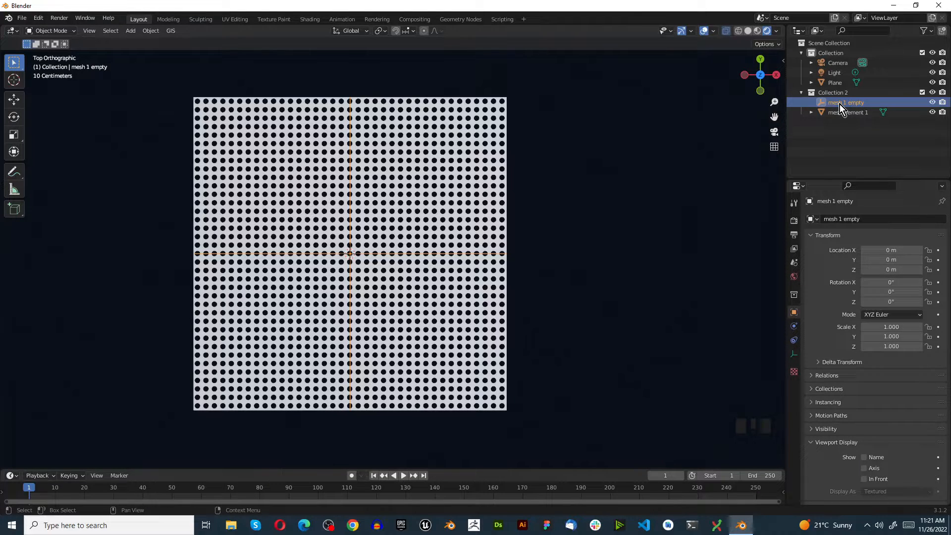
Set the X rotation of mesh 1 empty to -90° and deselect the empty.
click(824, 112)
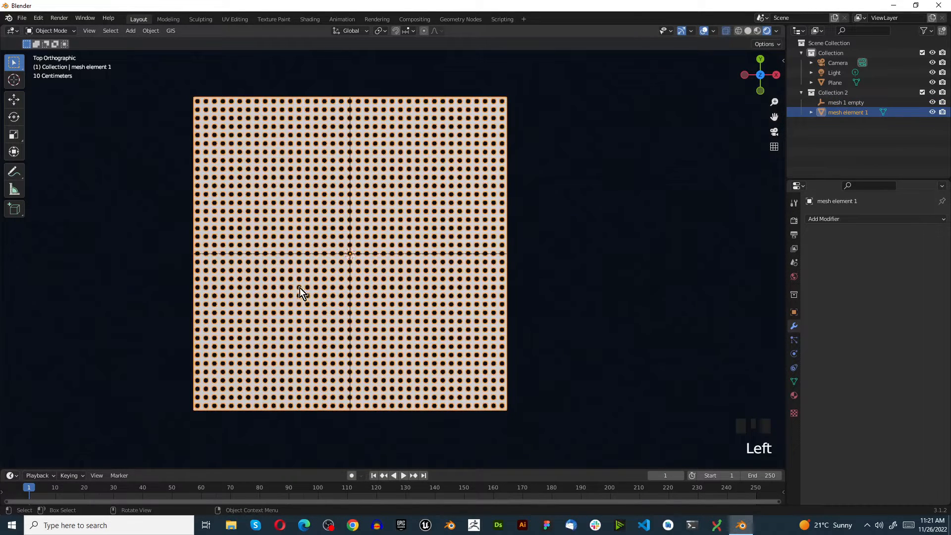
click(838, 101)
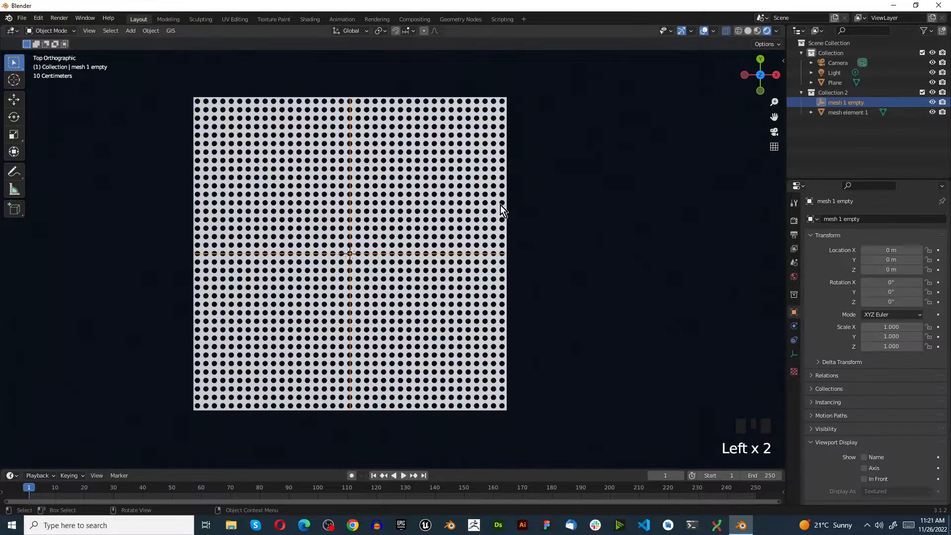
key(n)
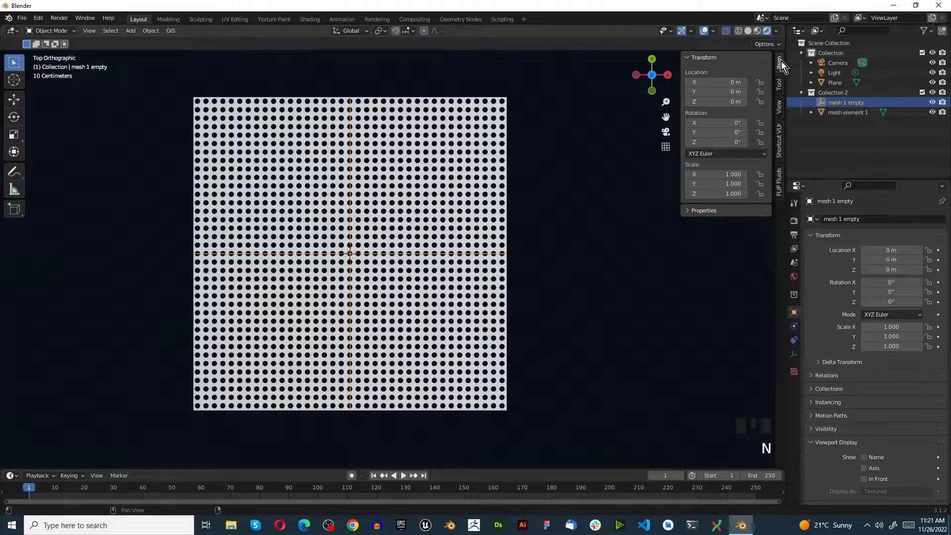
click(725, 123)
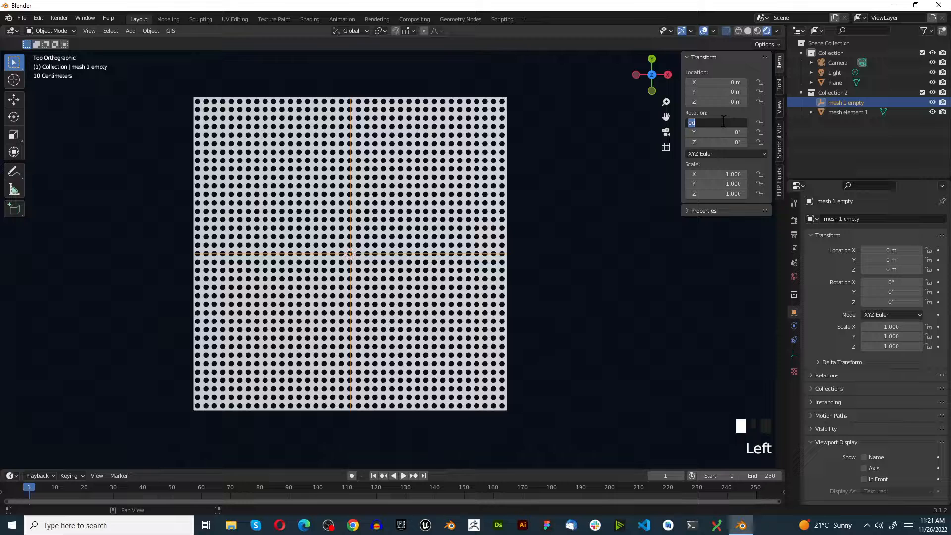
text(-90)
key(Return)
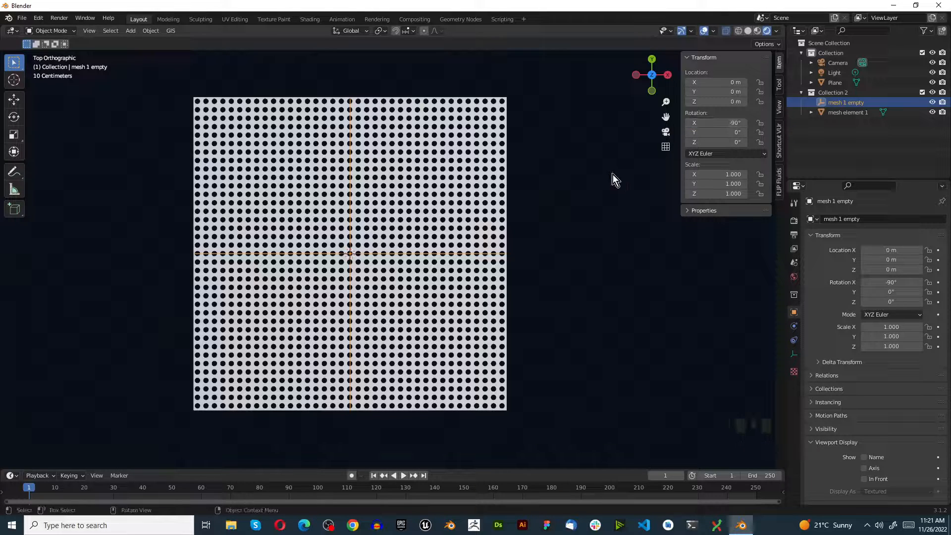
scroll(588, 248, down, 3)
scroll(590, 243, up, 3)
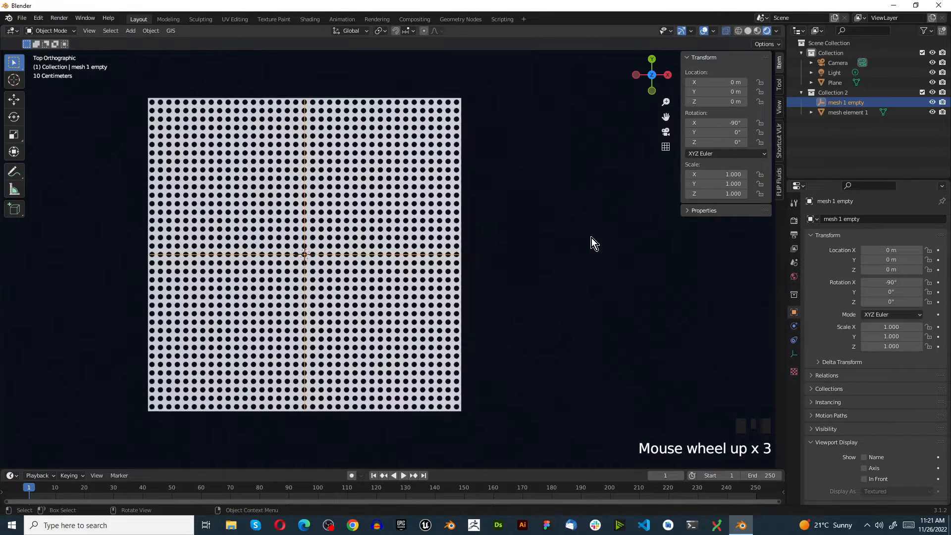
click(589, 246)
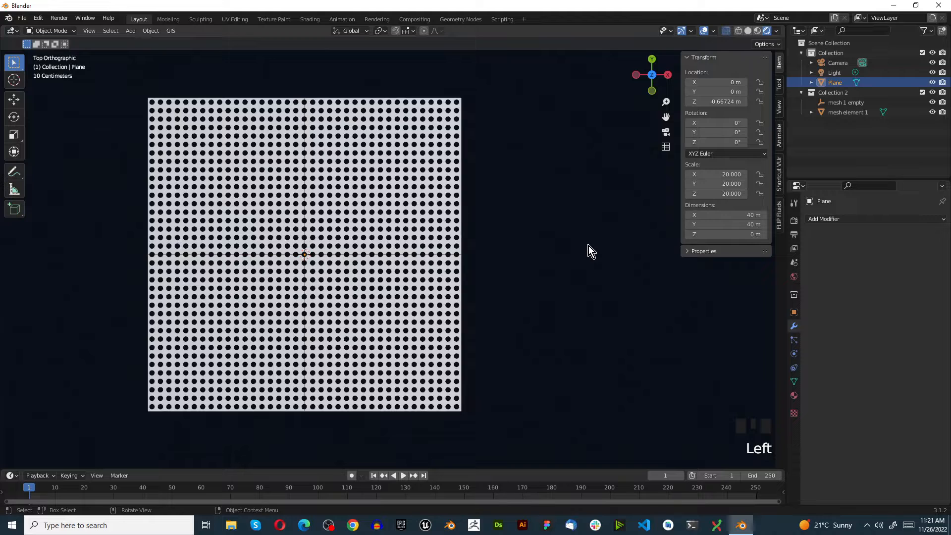
Add a Simple Deform modifier to mesh element 1 and set its angle to 180°.
click(428, 236)
key(n)
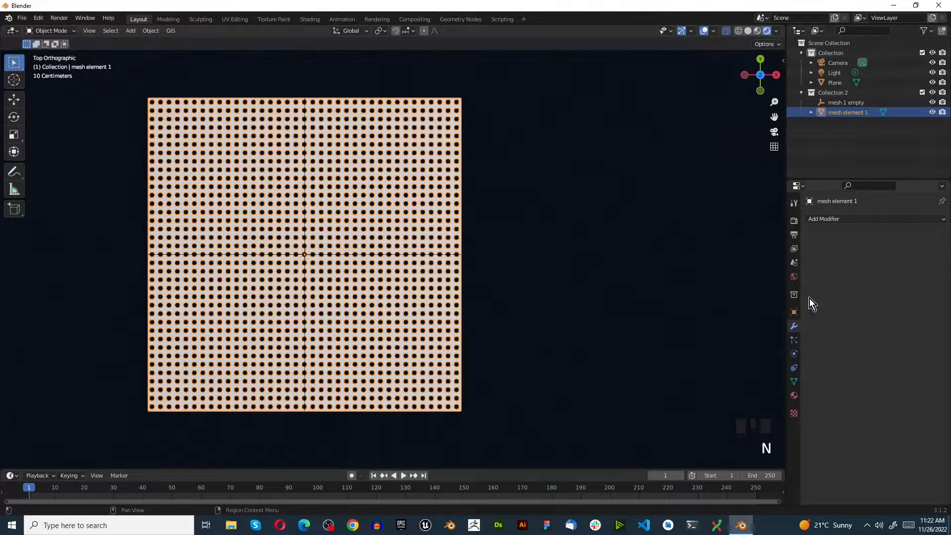
click(822, 218)
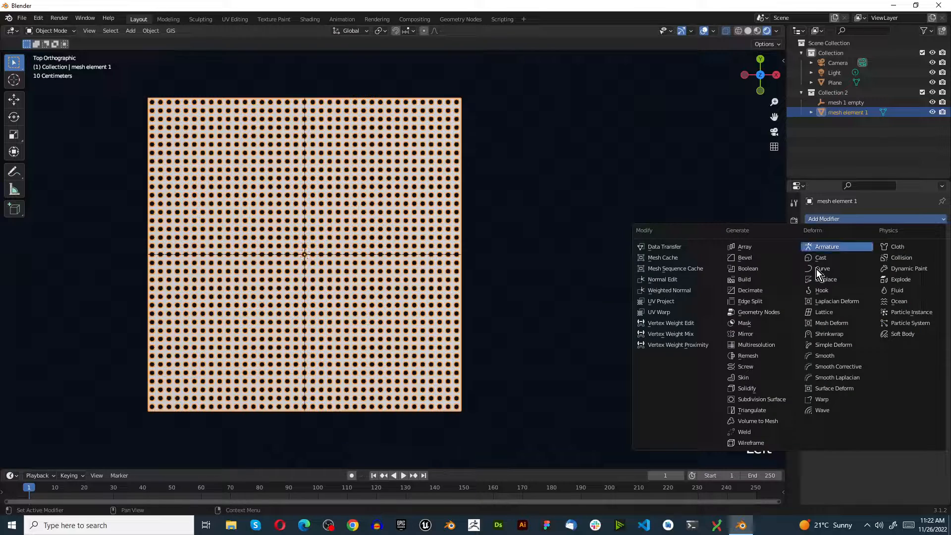
click(837, 344)
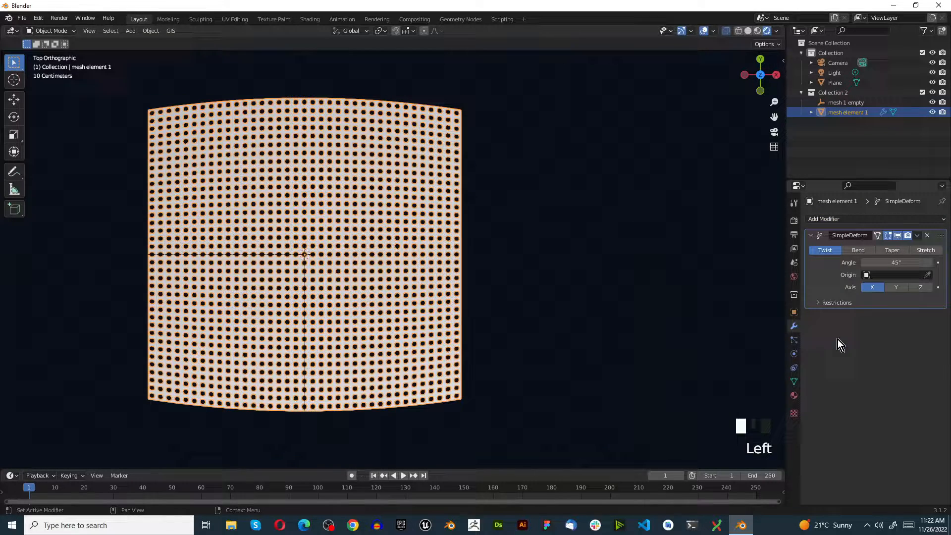
click(889, 263)
text(1)
text(80)
key(Return)
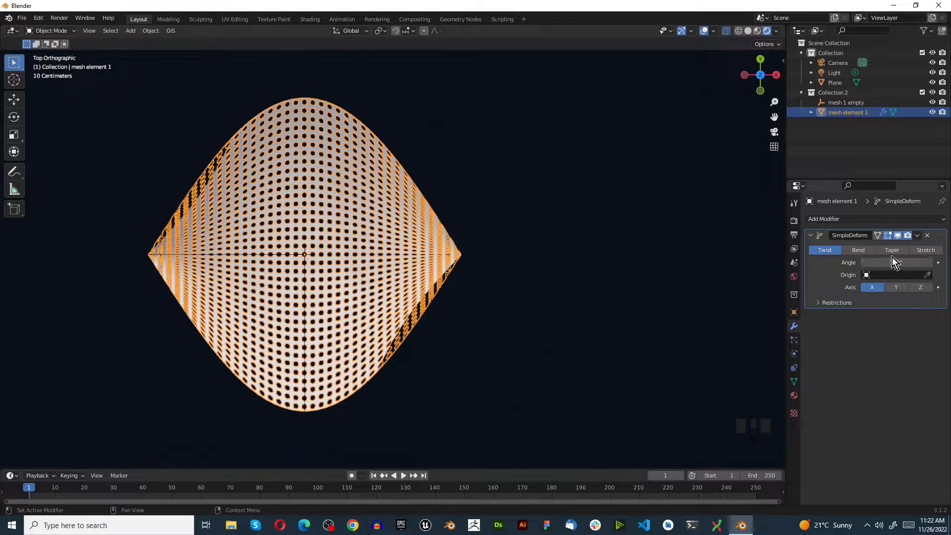
Switch the Simple Deform modifier to Bend and use mesh 1 empty as its origin.
click(861, 250)
click(878, 275)
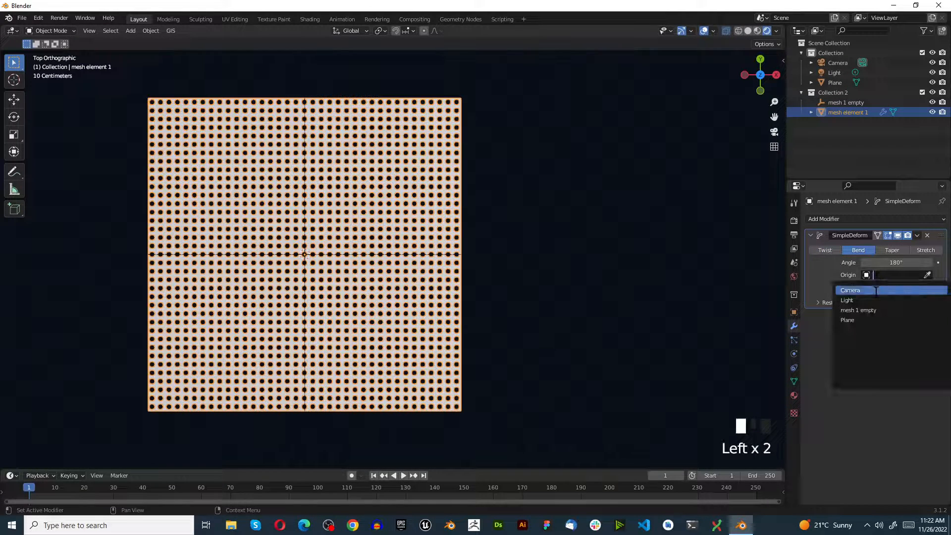
click(876, 310)
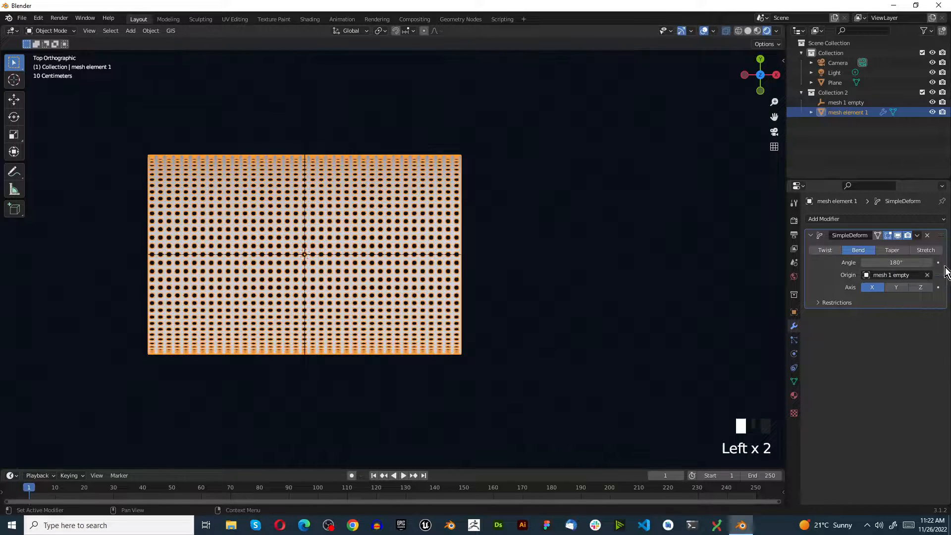
click(928, 236)
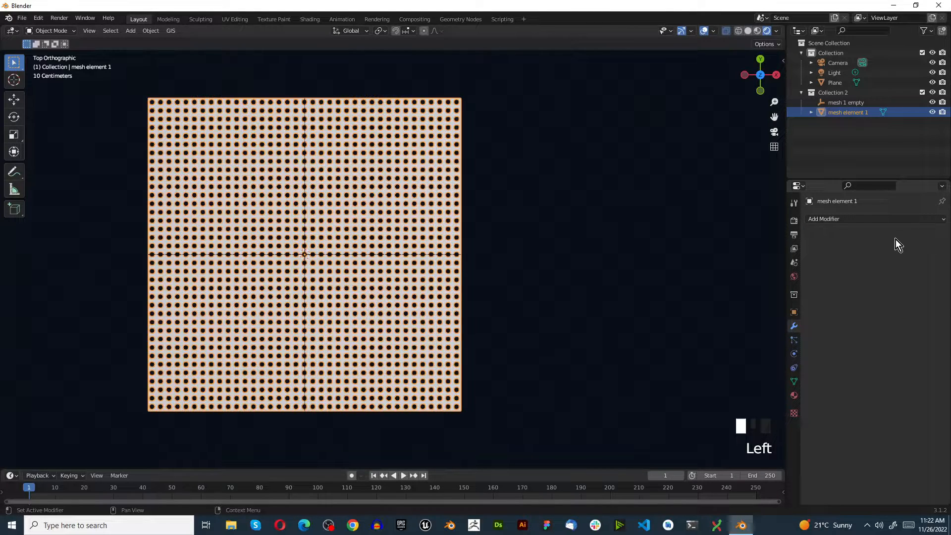
click(866, 219)
click(584, 203)
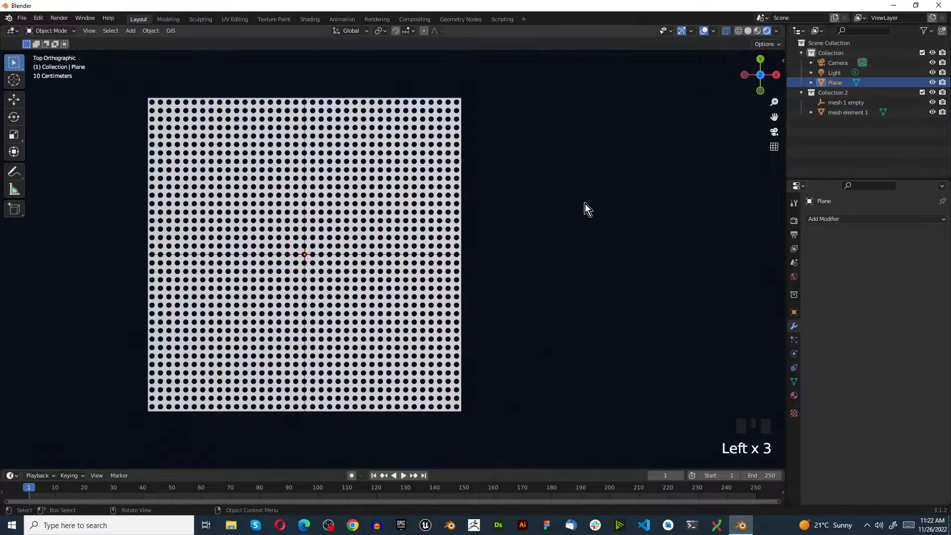
key(ctrl+z)
key(ctrl+z)
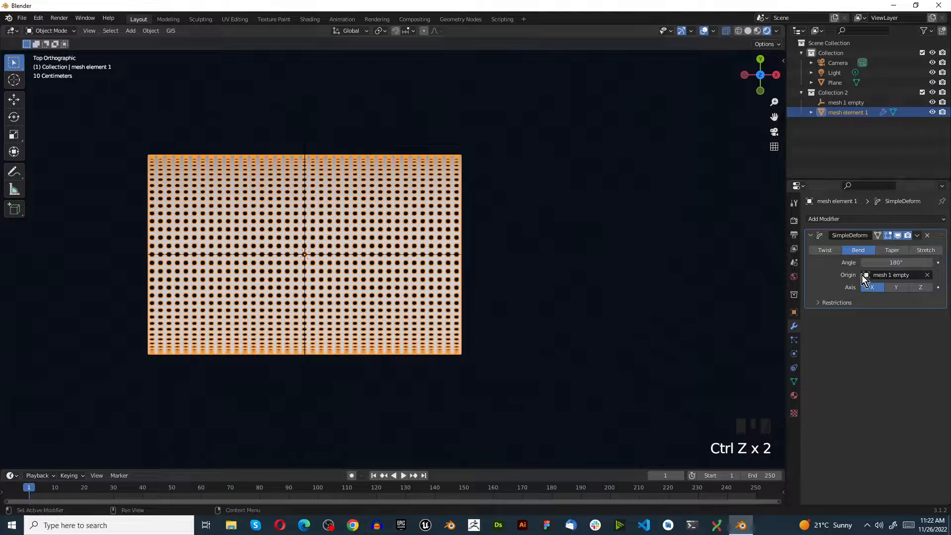
Duplicate the Bend modifier on mesh element 1 and set the copy's axis to Z.
click(923, 281)
click(917, 235)
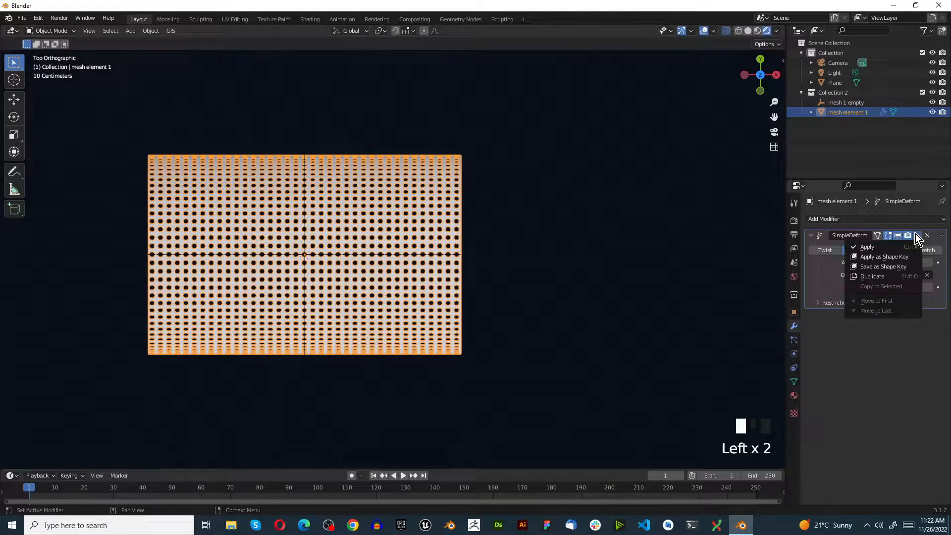
click(887, 275)
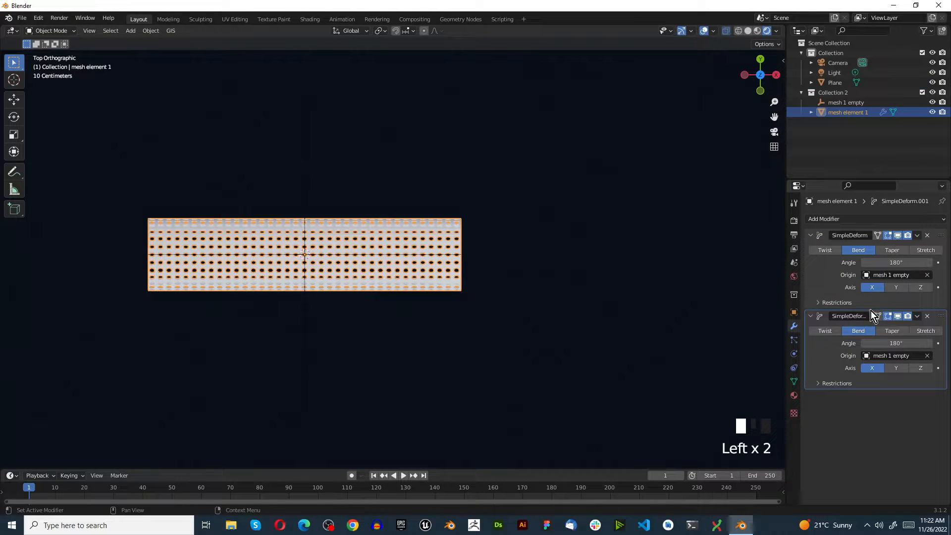
click(921, 368)
Examine the bent, perforated dome in perspective and from above.
scroll(260, 278, up, 3)
middle_drag(260, 277, 283, 186)
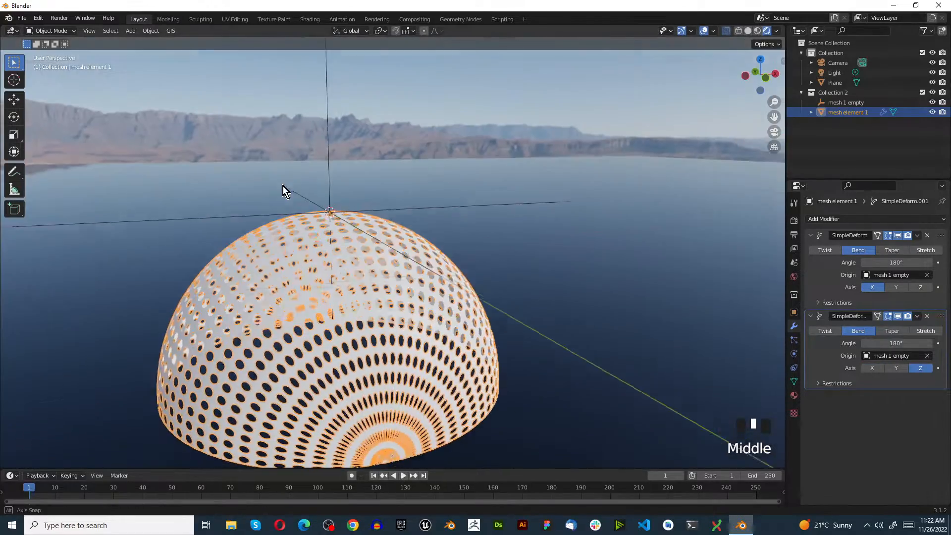
scroll(247, 191, down, 5)
scroll(274, 234, up, 3)
middle_drag(274, 234, 273, 309)
key(KP_7)
scroll(228, 361, down, 3)
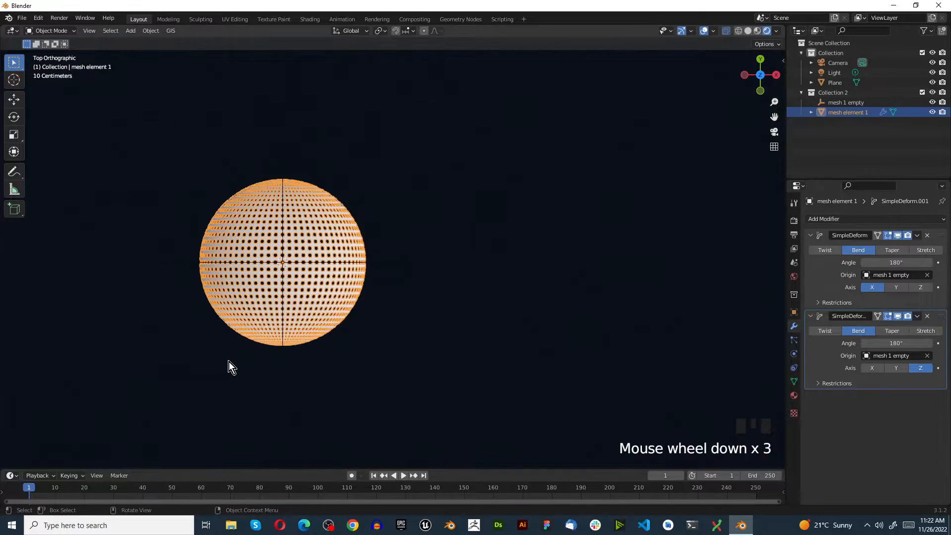
scroll(225, 365, up, 3)
scroll(221, 366, down, 3)
scroll(218, 347, up, 3)
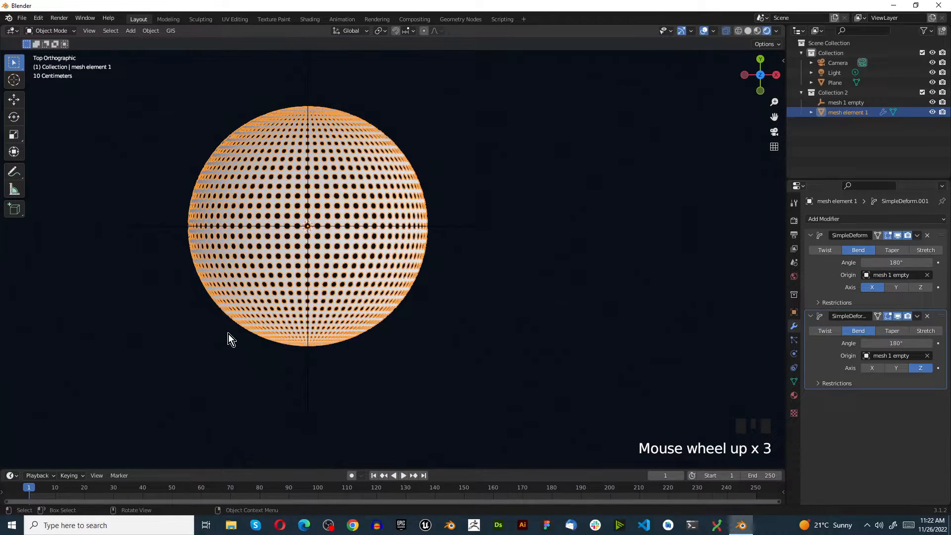
scroll(217, 321, up, 1)
Add a mesh circle at the dome's center and scale it to about 0.68, slightly wider than the dome.
key(shift+a)
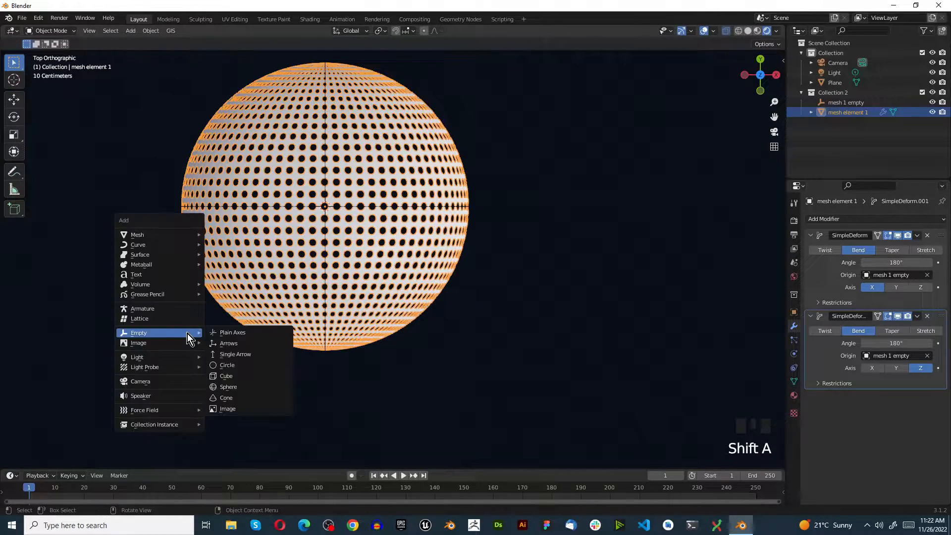
mouse_move(152, 232)
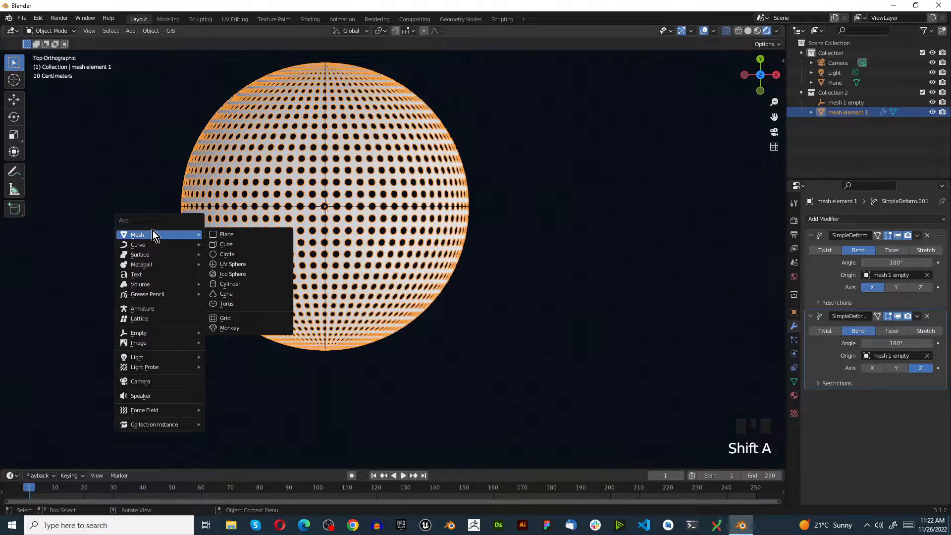
click(239, 252)
key(s)
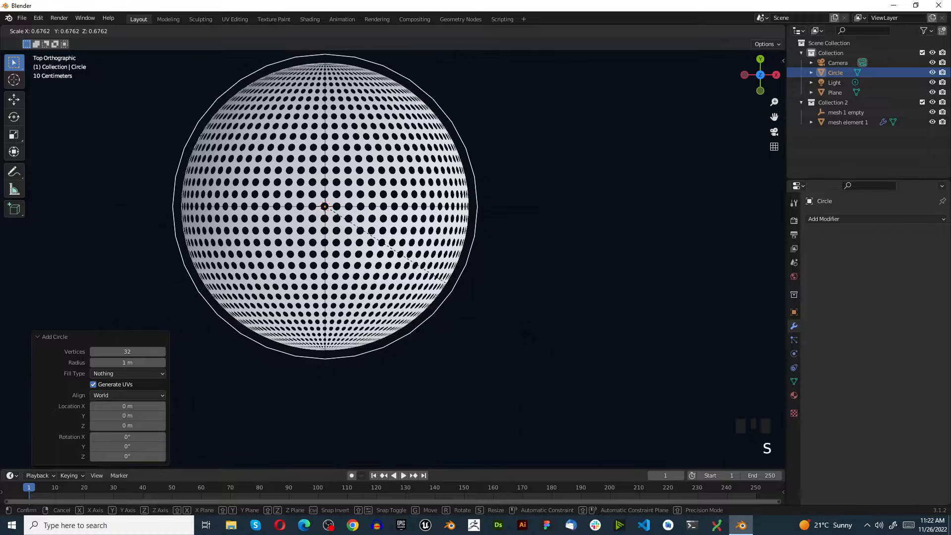
click(442, 280)
Turn the circle into a flat ring by filling it, insetting the face about 0.09 m and deleting the inner face.
key(Tab)
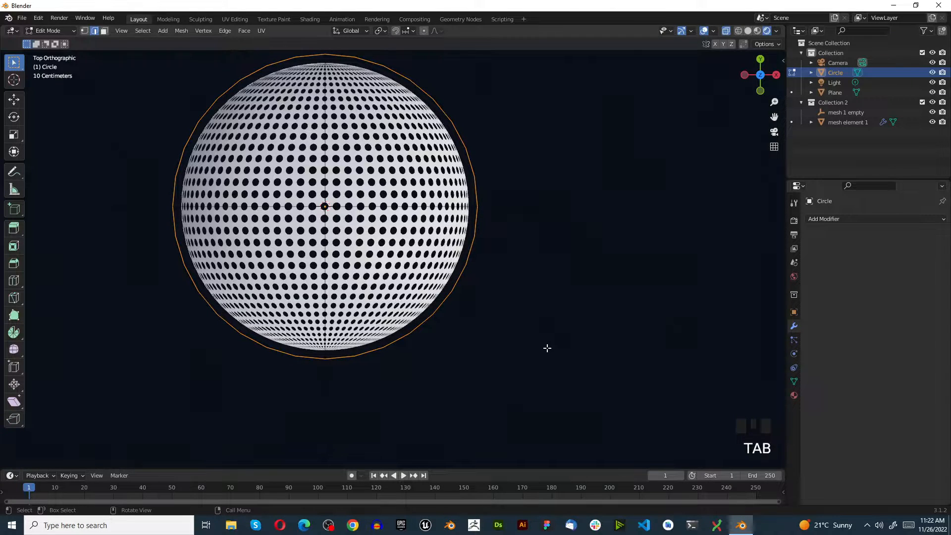
key(1)
key(f)
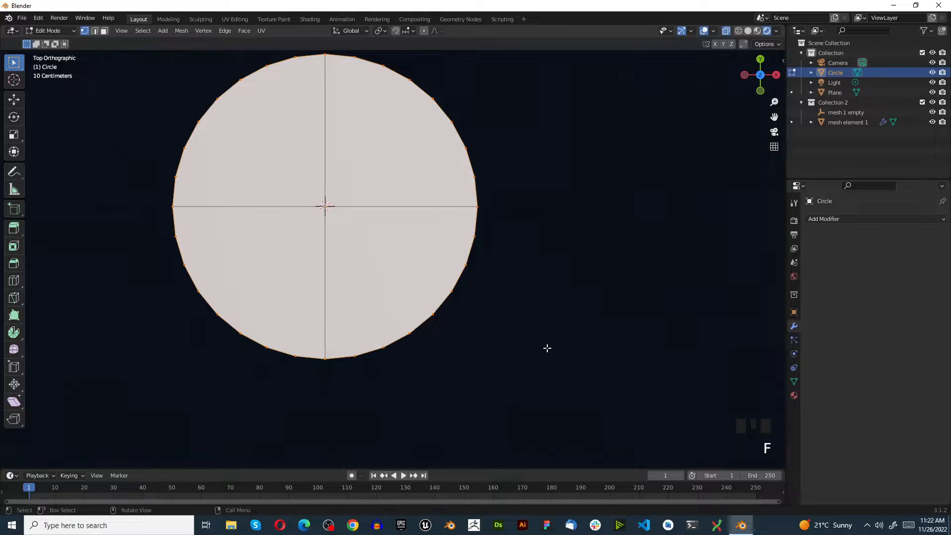
key(i)
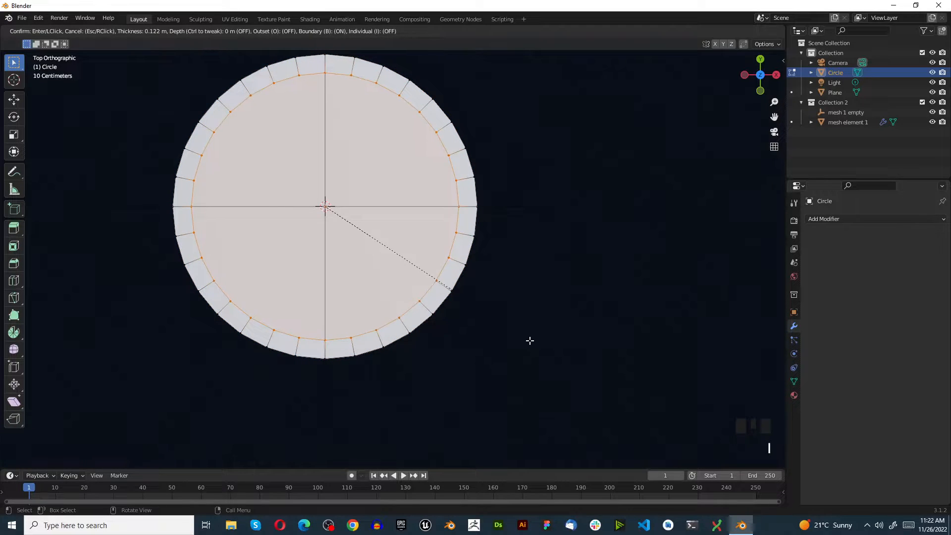
click(534, 343)
key(x)
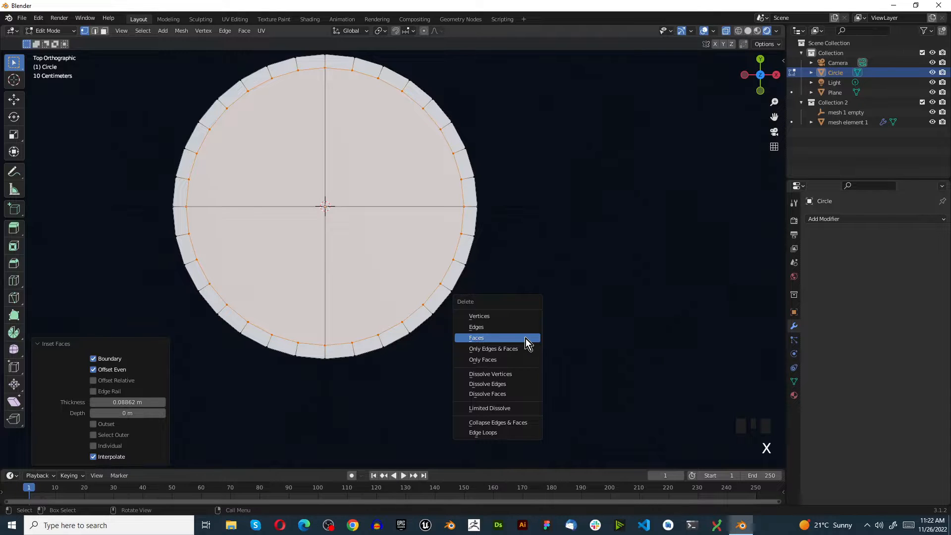
click(525, 338)
Move the whole ring down about 0.65 m along Z to the dome's base.
key(a)
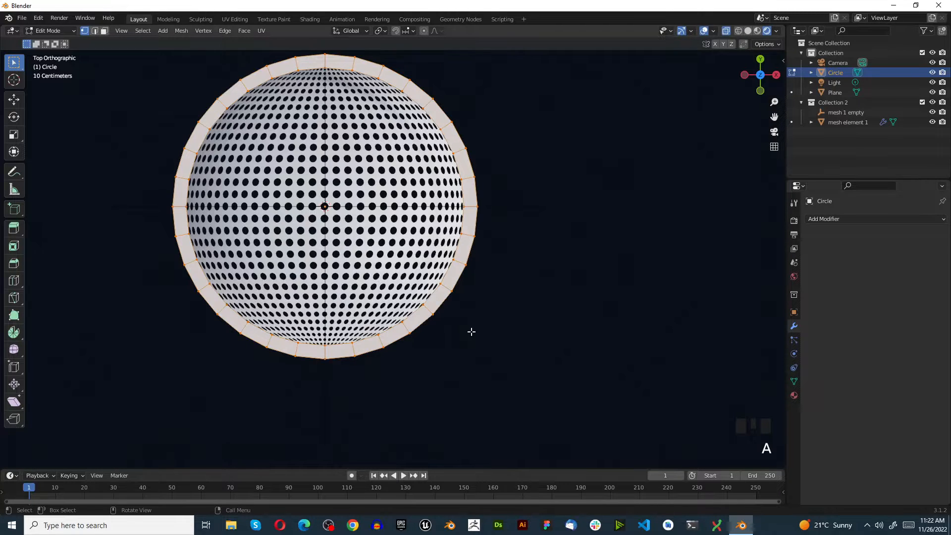
key(KP_1)
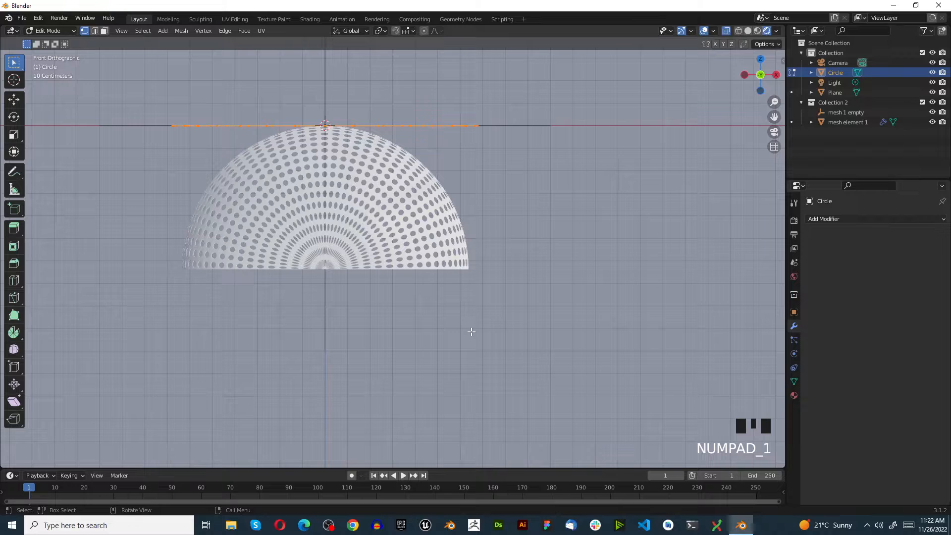
key(g)
key(z)
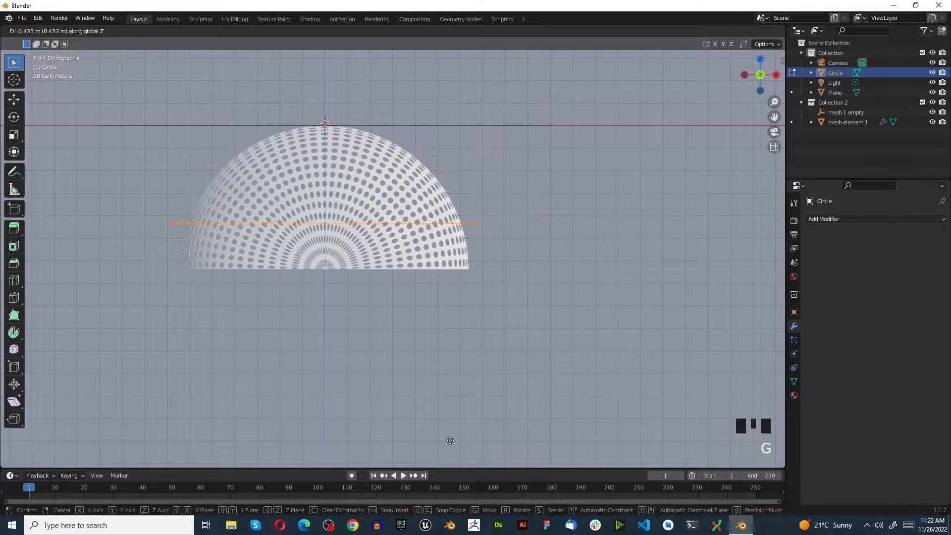
click(441, 48)
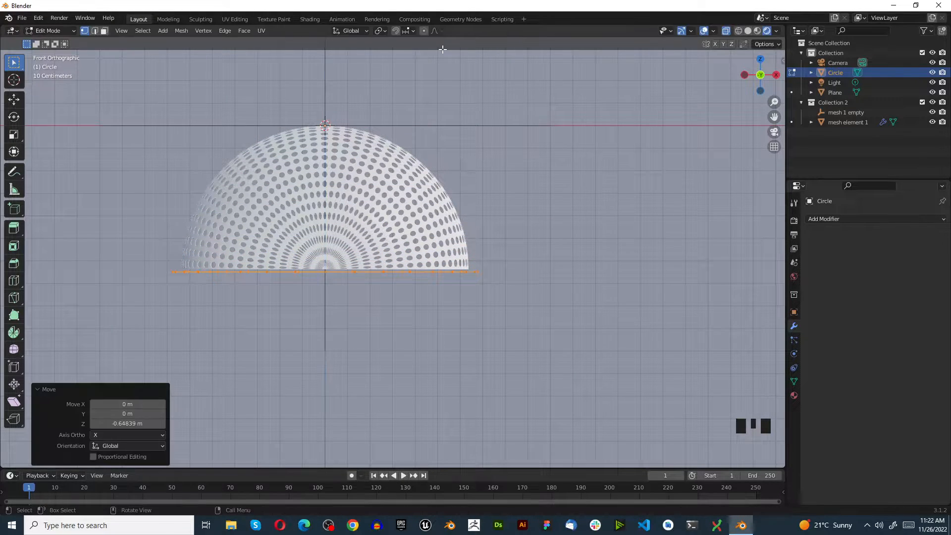
Extrude the ring upward about 0.04 m, raise its top about 0.01 m more along Z, and return to Object Mode.
key(e)
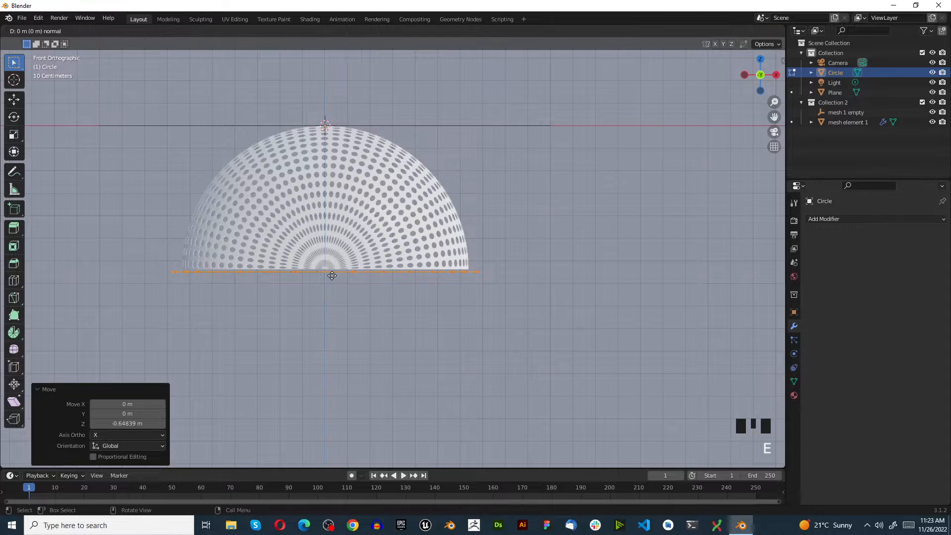
click(328, 266)
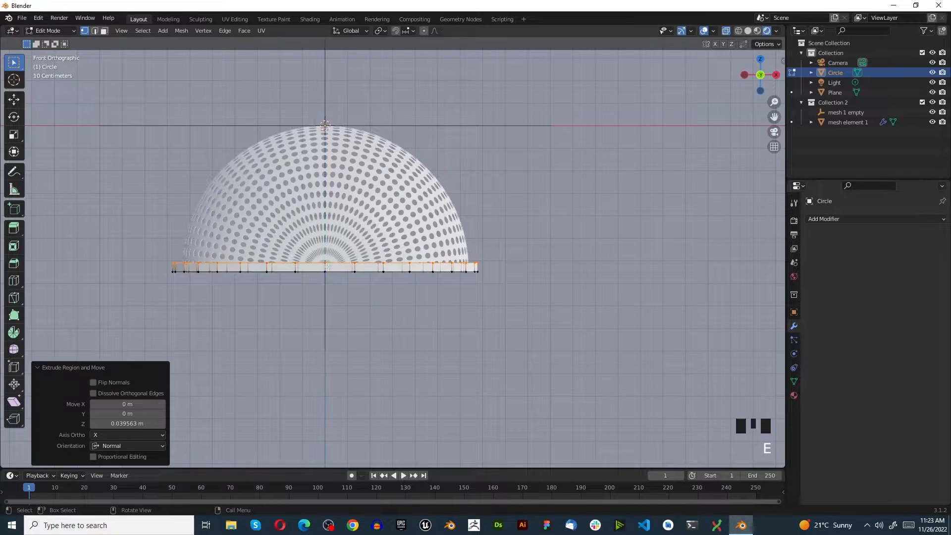
key(KP_7)
scroll(321, 269, up, 2)
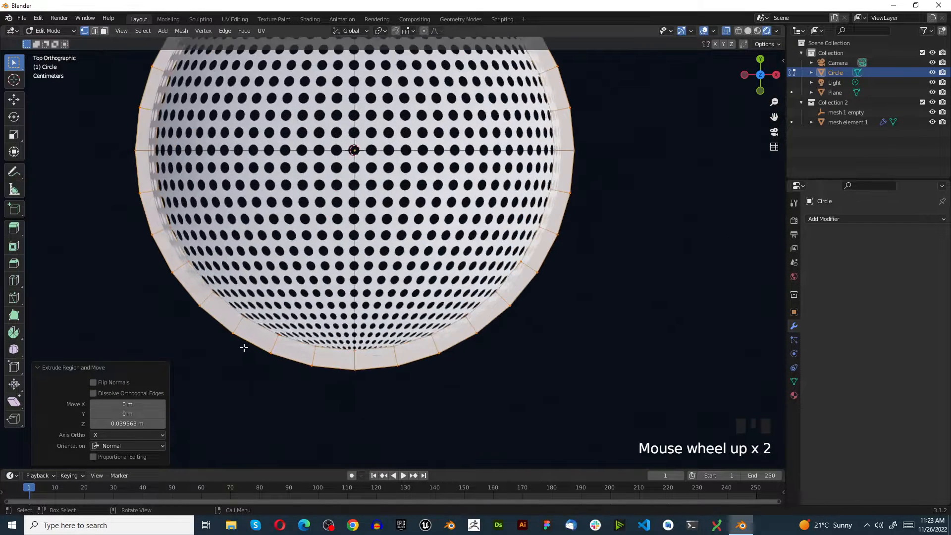
middle_drag(321, 268, 219, 254)
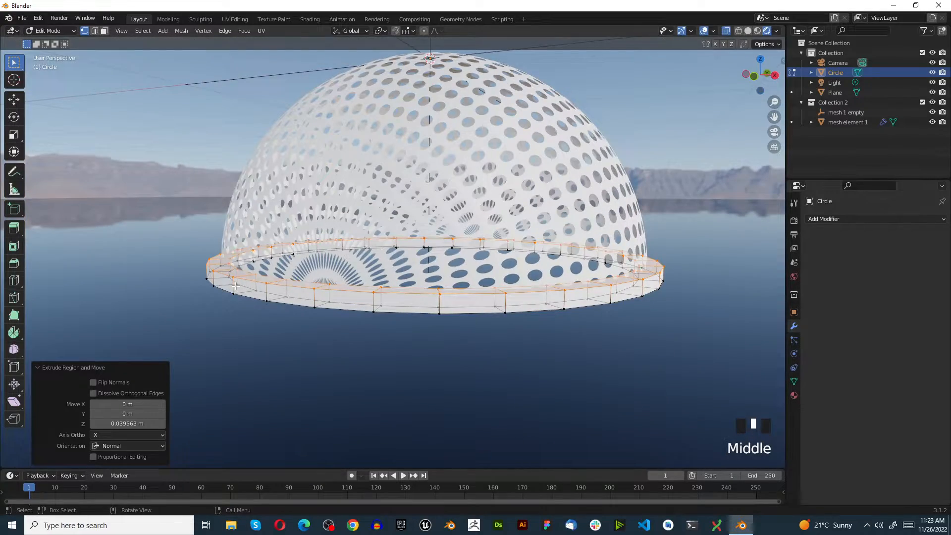
key(g)
key(z)
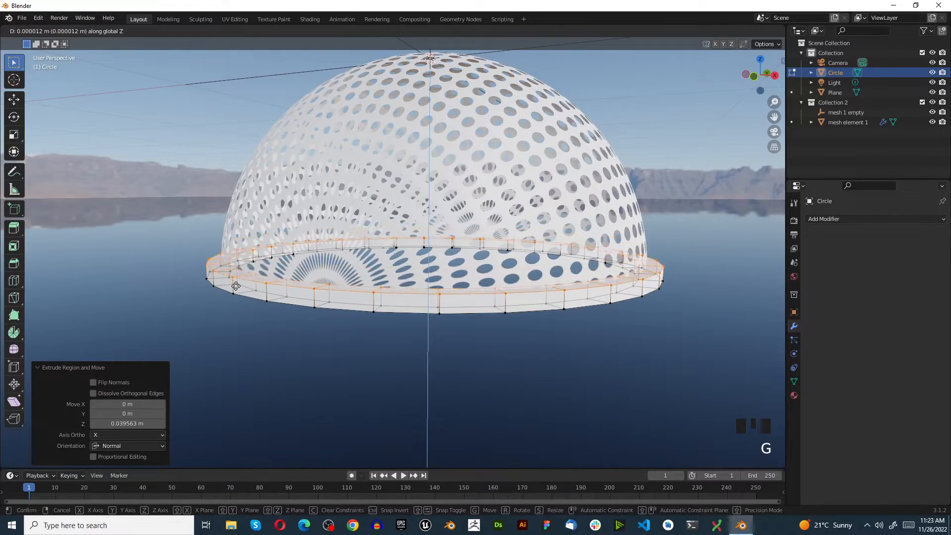
click(235, 283)
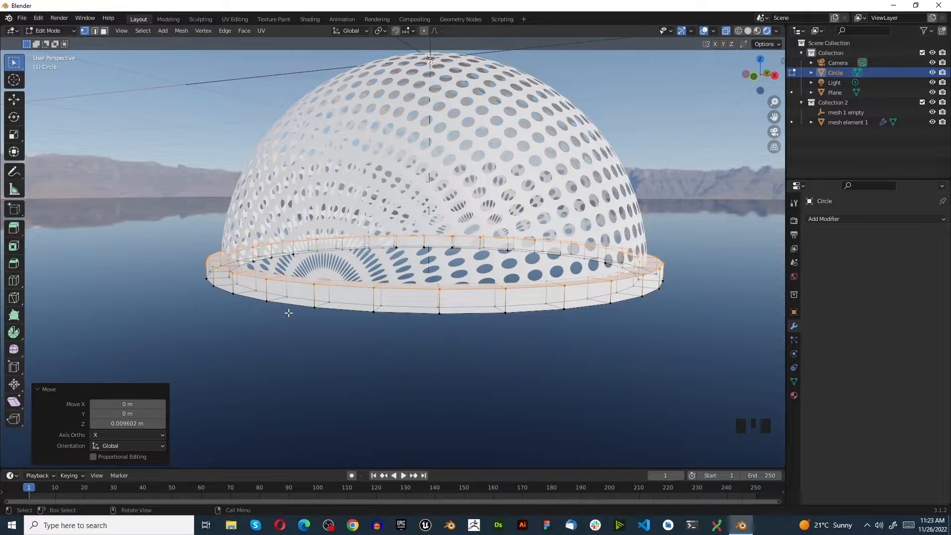
key(Tab)
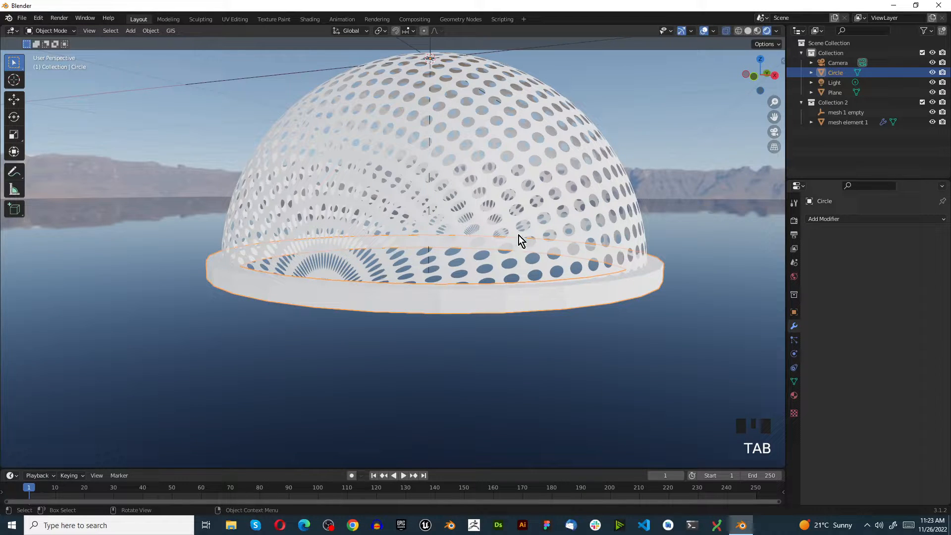
Create a new material for mesh element 1.
click(451, 141)
click(794, 395)
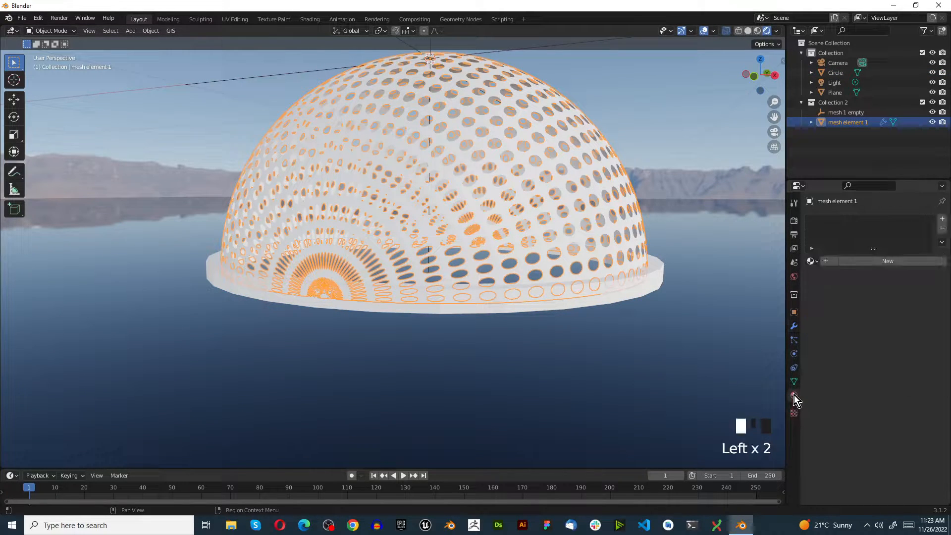
click(843, 261)
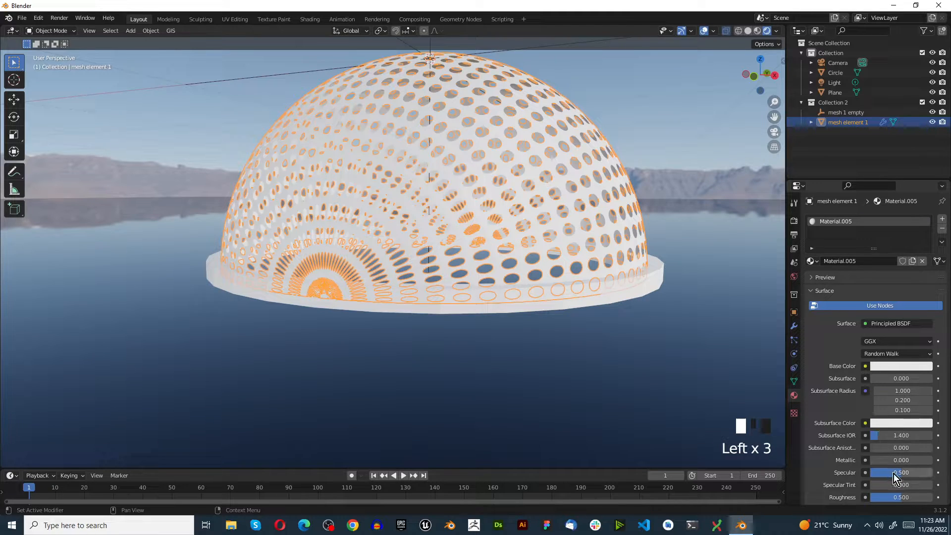
Set the dome material's Metallic, Specular, Sheen and Sheen Tint to 1.000 and its Roughness to 0.000.
drag(887, 460, 872, 498)
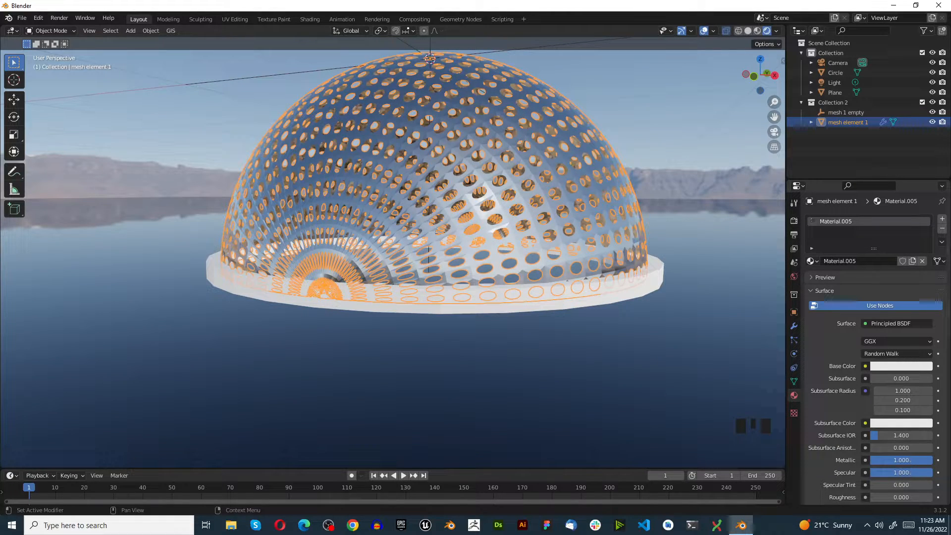
drag(908, 462, 873, 497)
scroll(847, 433, down, 7)
drag(879, 395, 932, 408)
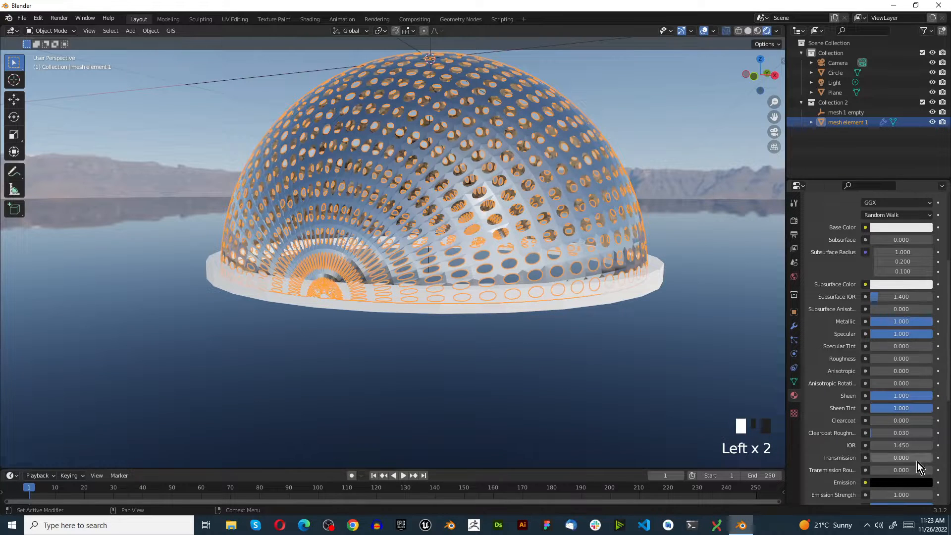
Copy the dome's material, create a new material on the base ring, and paste the copied settings into it.
scroll(843, 420, up, 5)
scroll(331, 273, up, 1)
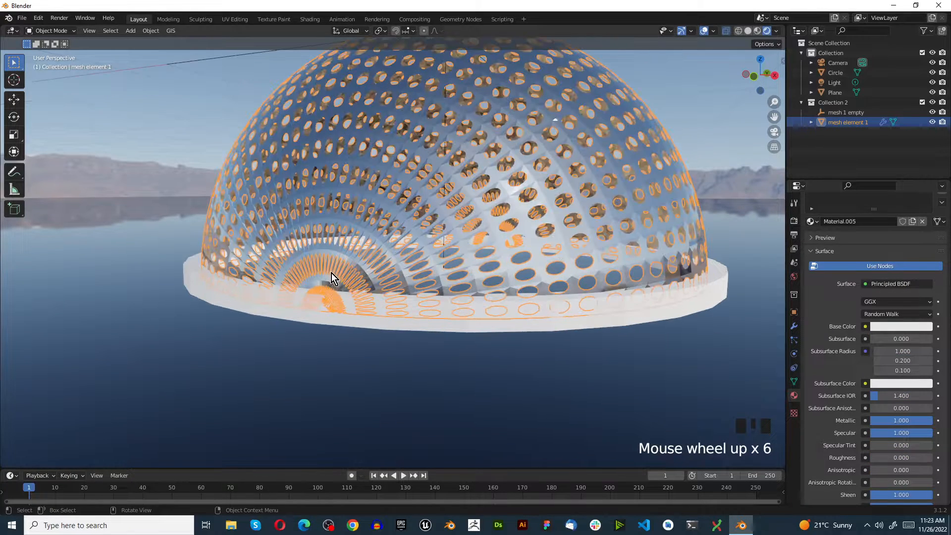
click(942, 202)
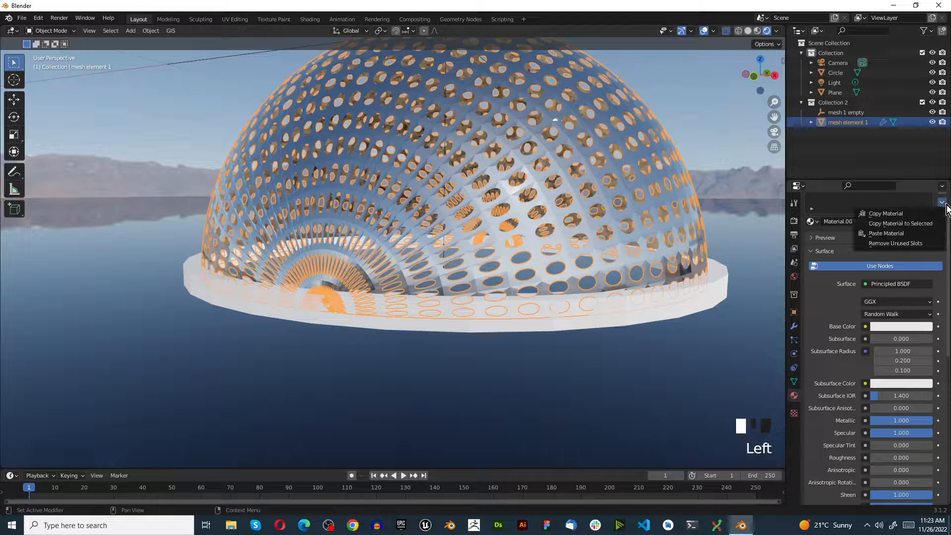
click(924, 218)
click(619, 316)
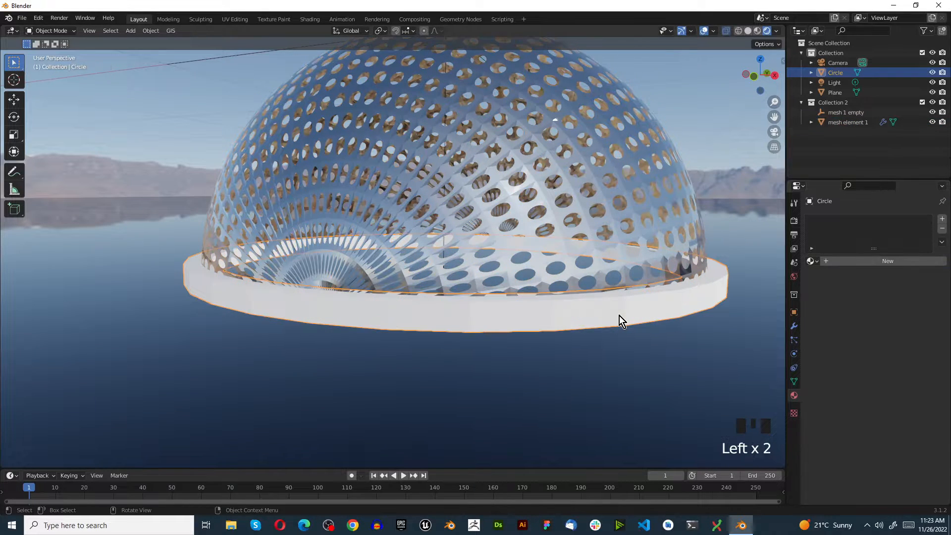
click(911, 260)
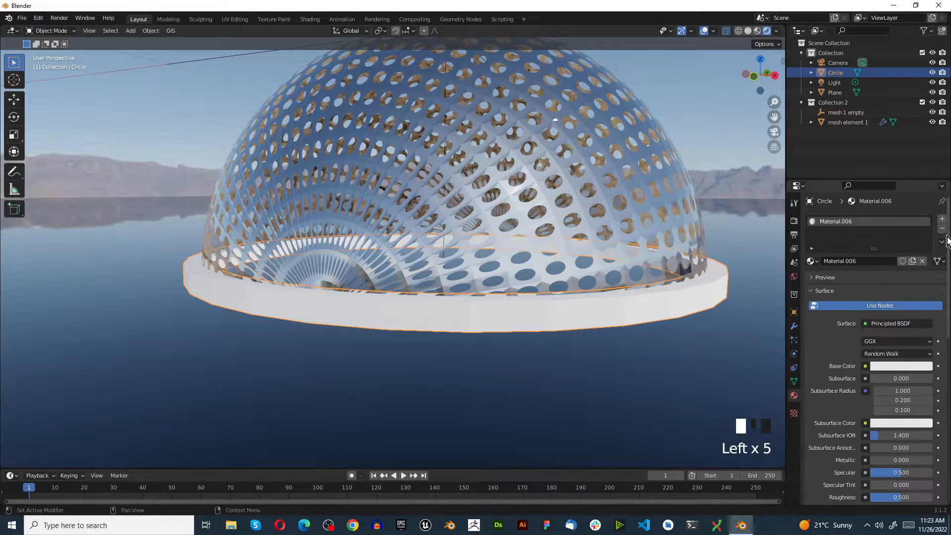
click(942, 242)
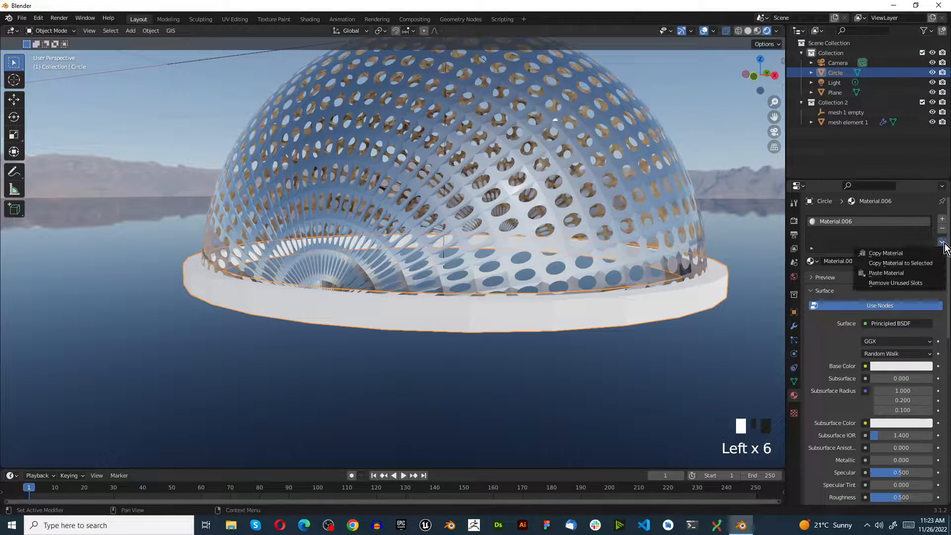
click(901, 273)
Examine the metallic surfaces of the dome and its base ring from several angles and distances.
scroll(508, 341, down, 3)
middle_drag(509, 341, 376, 312)
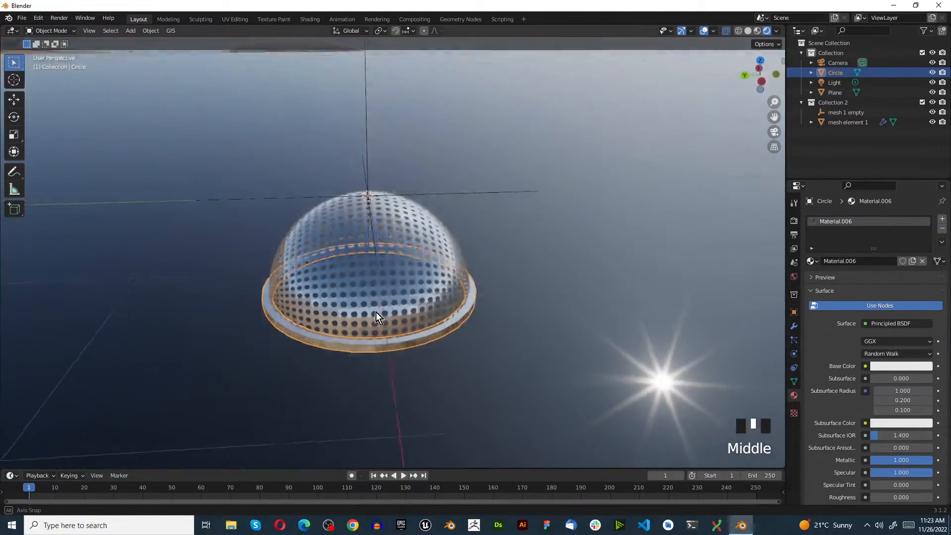
scroll(365, 349, up, 3)
middle_drag(365, 349, 328, 320)
scroll(302, 280, up, 3)
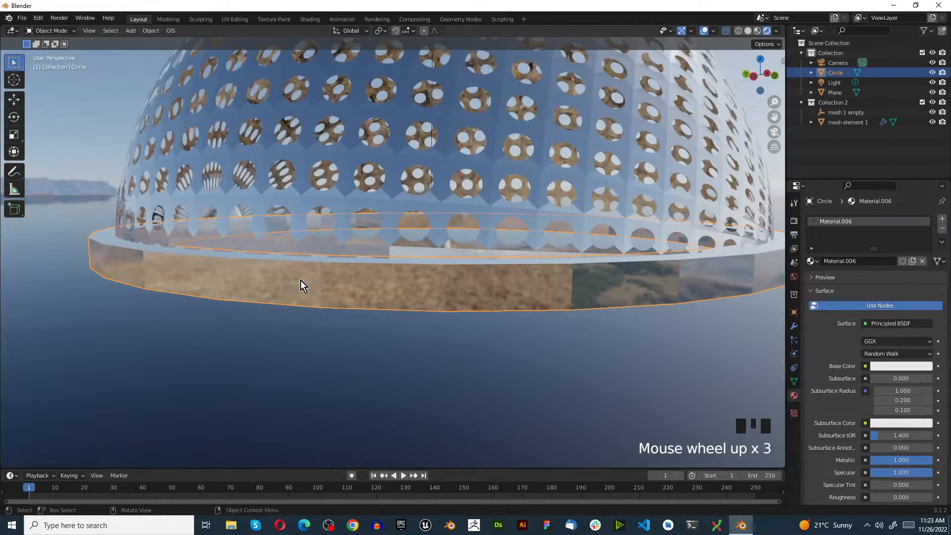
scroll(260, 233, down, 2)
middle_drag(275, 194, 331, 178)
click(332, 180)
right_click(331, 179)
right_click(330, 180)
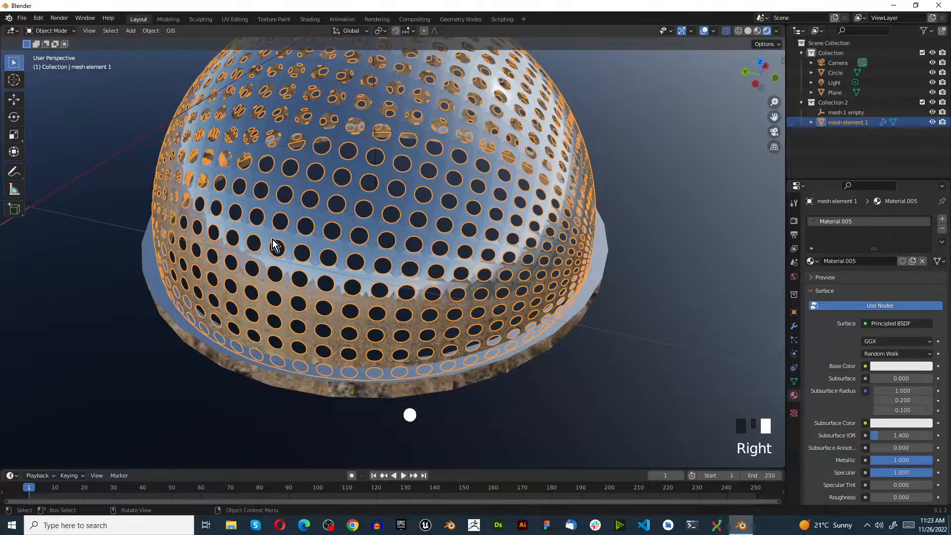
middle_drag(296, 253, 317, 224)
middle_drag(296, 303, 88, 115)
click(89, 115)
middle_drag(233, 257, 635, 269)
scroll(554, 306, down, 2)
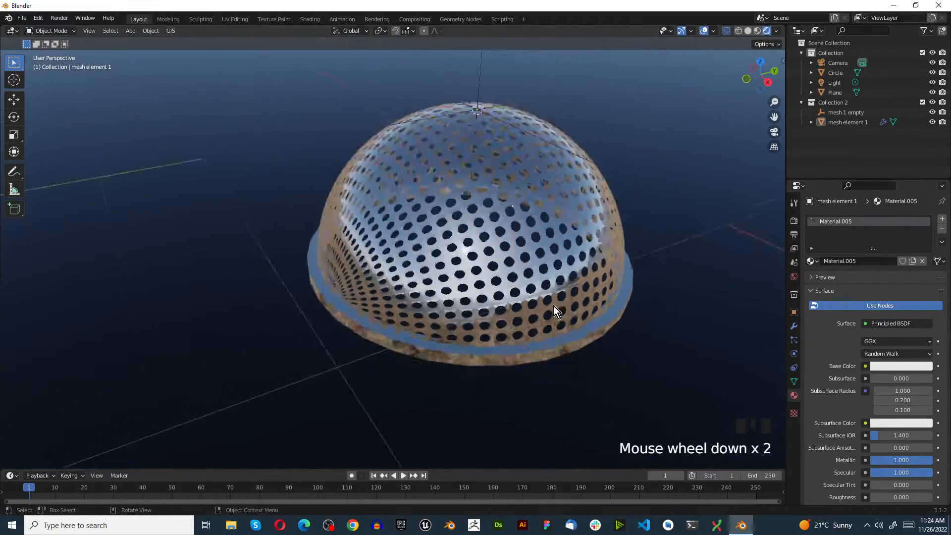
middle_drag(553, 307, 448, 308)
scroll(441, 370, down, 3)
scroll(443, 367, up, 5)
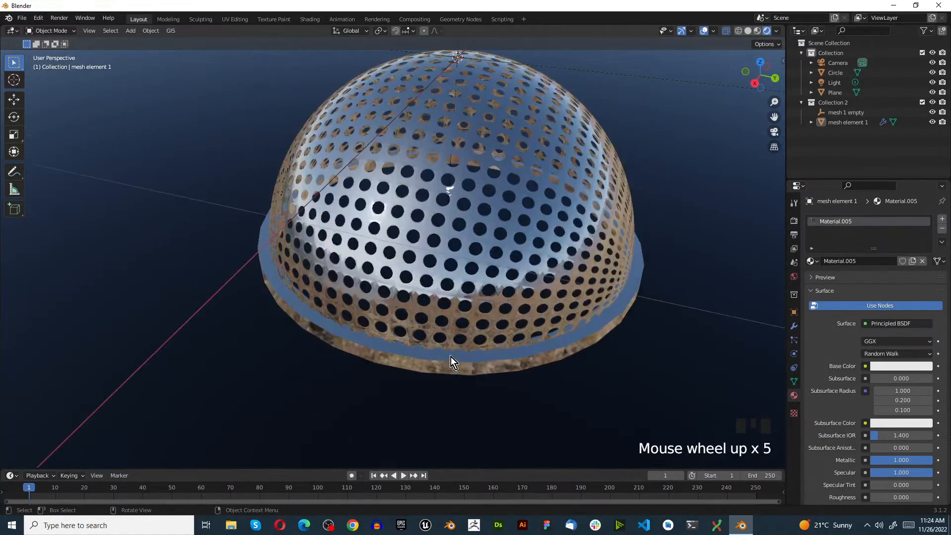
Add a Subdivision Surface modifier to the base ring and set its viewport levels to 2.
middle_drag(450, 361, 422, 329)
scroll(438, 272, up, 2)
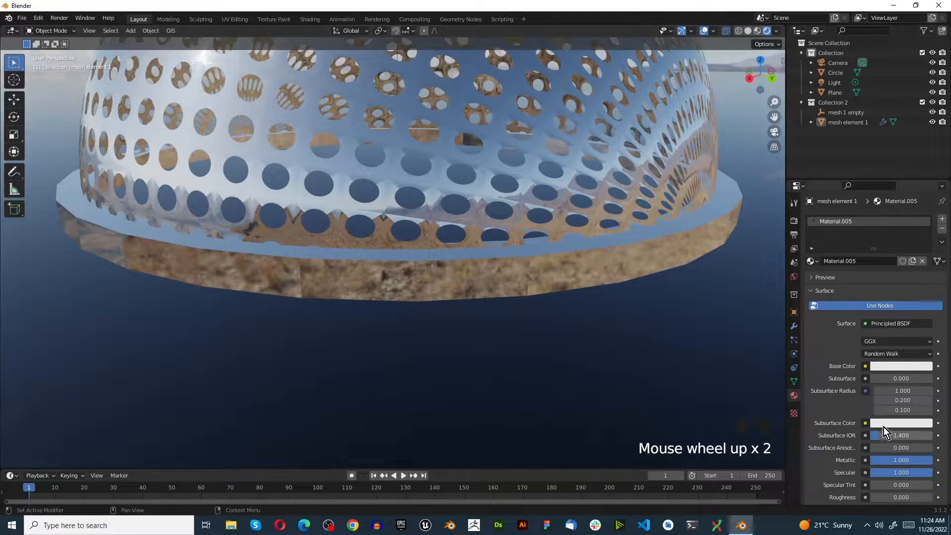
click(537, 279)
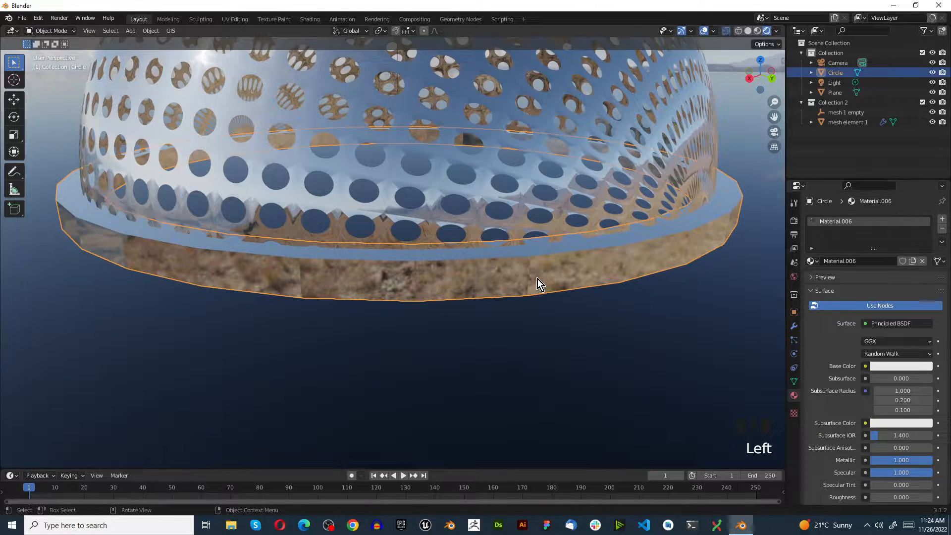
click(794, 326)
click(820, 220)
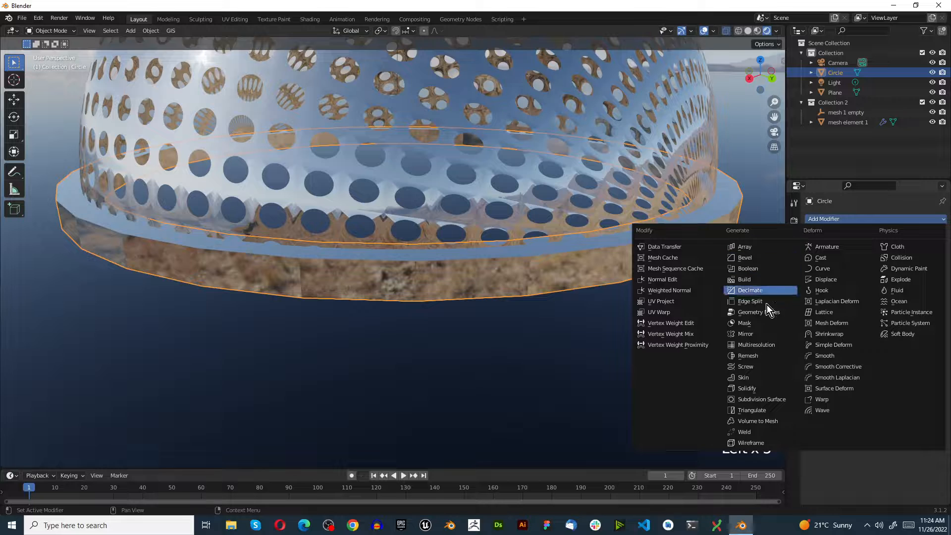
click(759, 400)
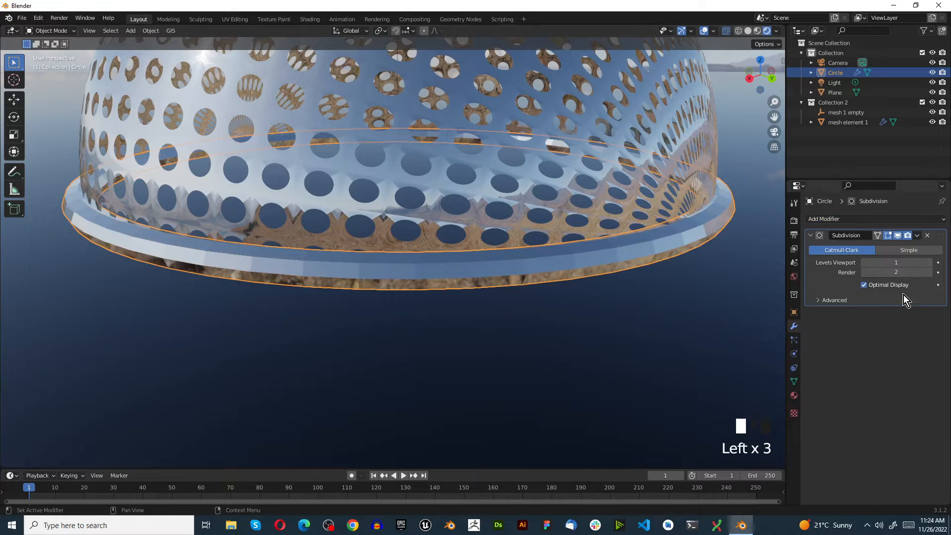
click(929, 263)
Shade the base ring smooth.
scroll(373, 311, down, 2)
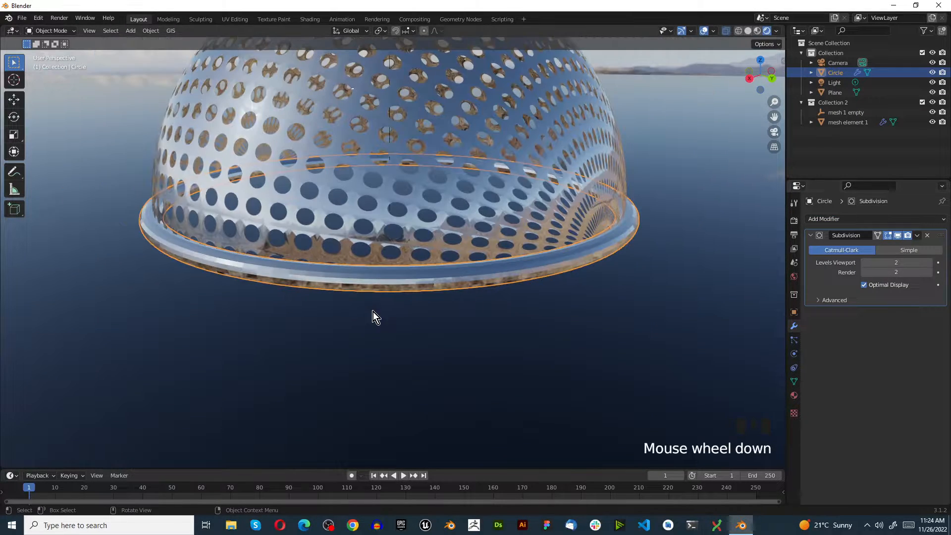
right_click(310, 281)
click(308, 279)
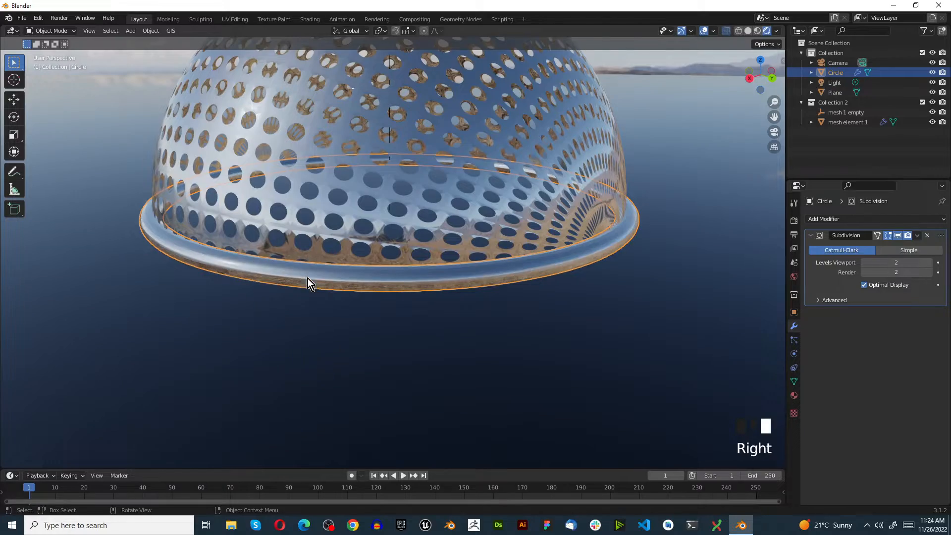
click(490, 353)
Switch to the top view and add a cube mesh at the origin.
middle_drag(323, 282, 446, 278)
scroll(524, 276, down, 4)
middle_drag(525, 276, 444, 224)
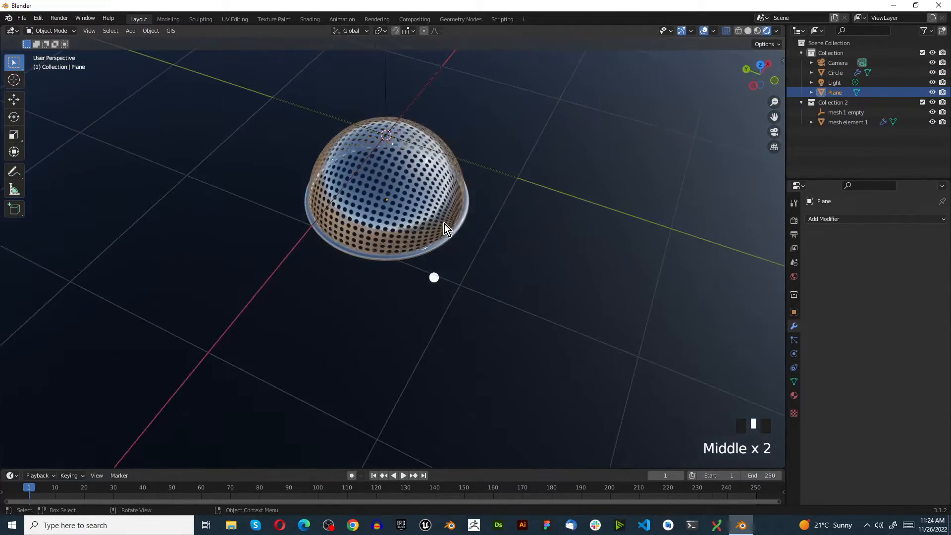
key(KP_7)
scroll(382, 232, down, 4)
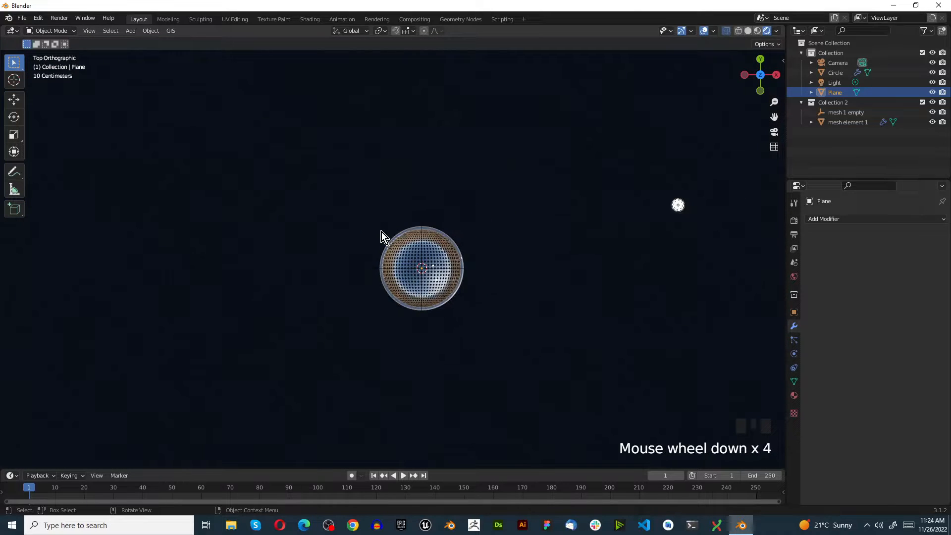
scroll(484, 272, up, 4)
key(shift+a)
mouse_move(337, 302)
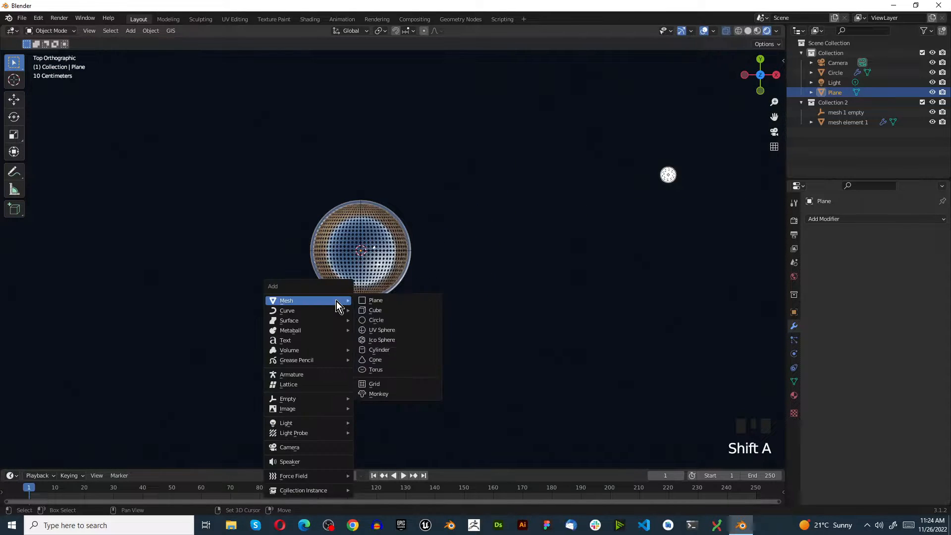
click(376, 311)
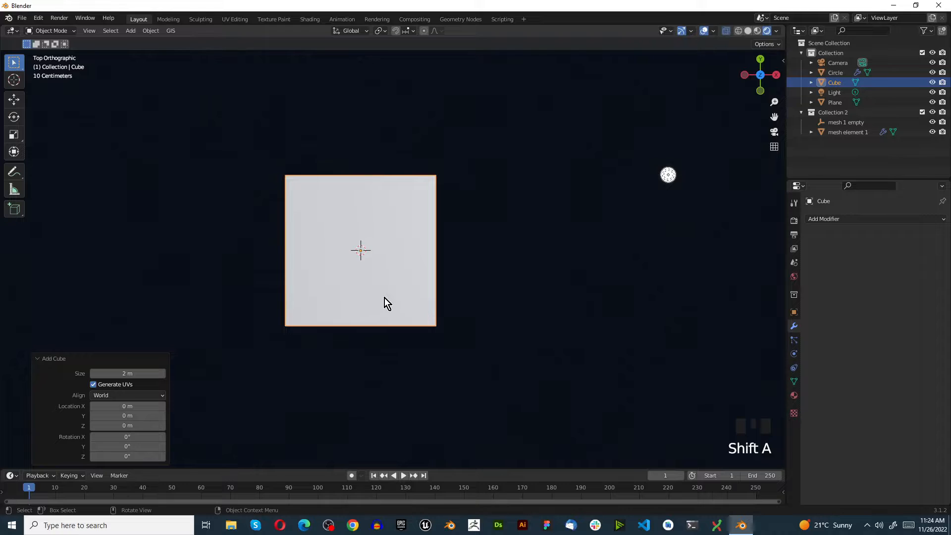
Move the cube 2 m along the X axis so it sits beside the dome.
key(g)
key(x)
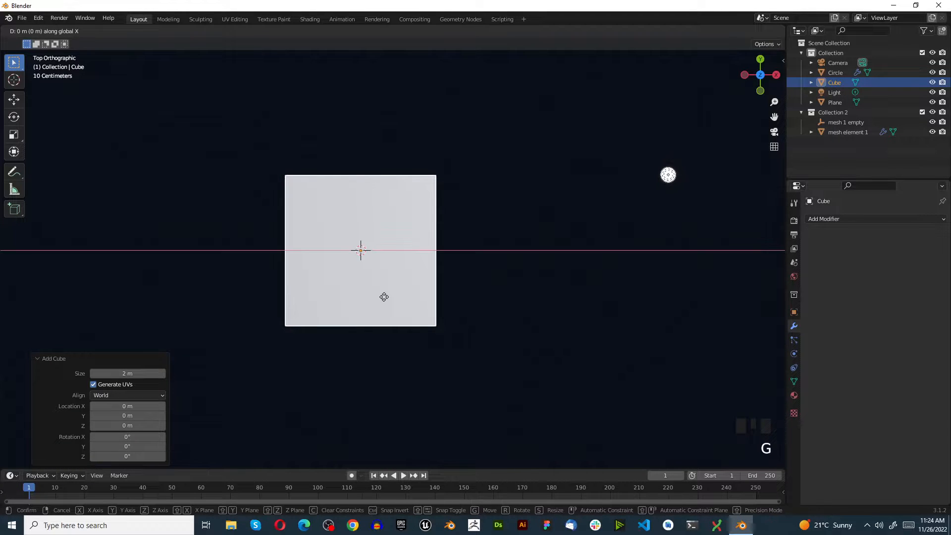
key(2)
key(Return)
scroll(516, 299, up, 2)
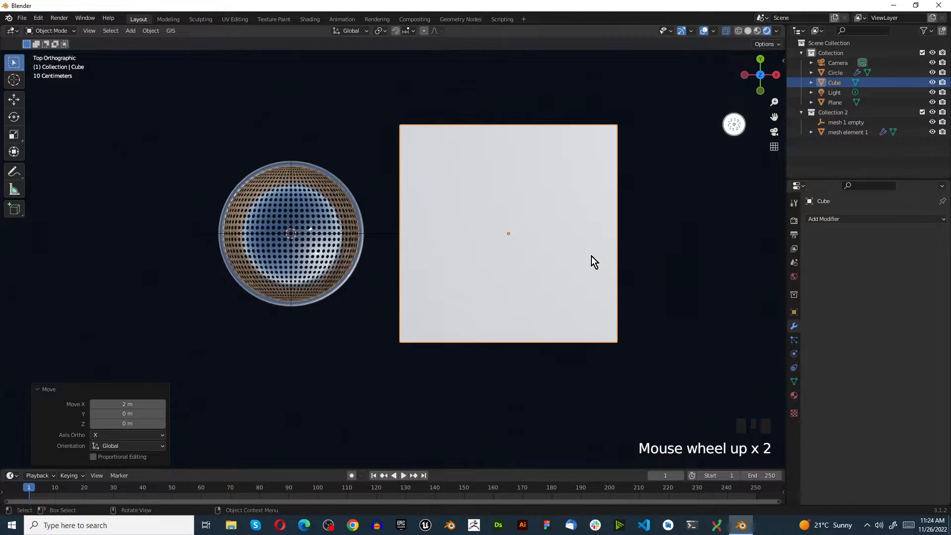
Give the cube a level 5 Subdivision modifier and apply it.
scroll(592, 257, down, 2)
middle_drag(618, 314, 476, 210)
scroll(531, 275, down, 3)
scroll(317, 240, up, 4)
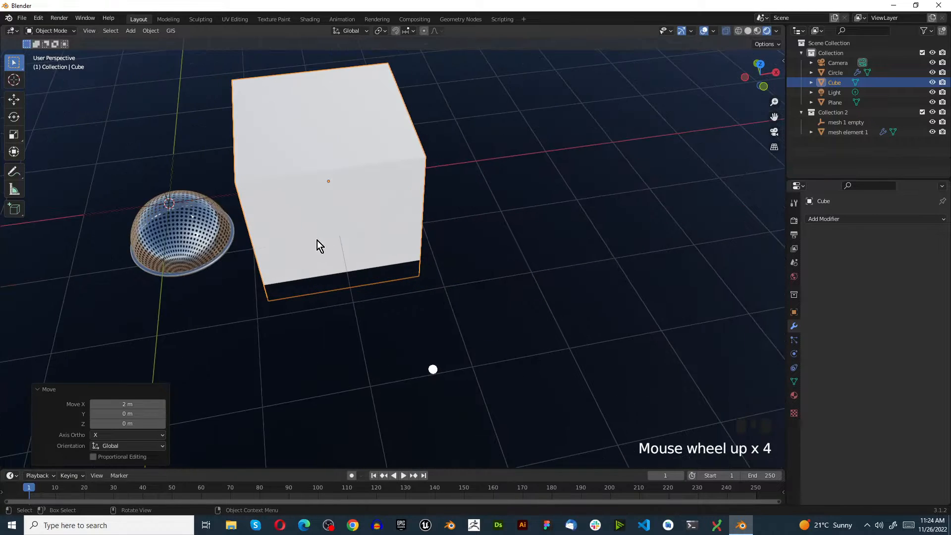
middle_drag(317, 240, 281, 204)
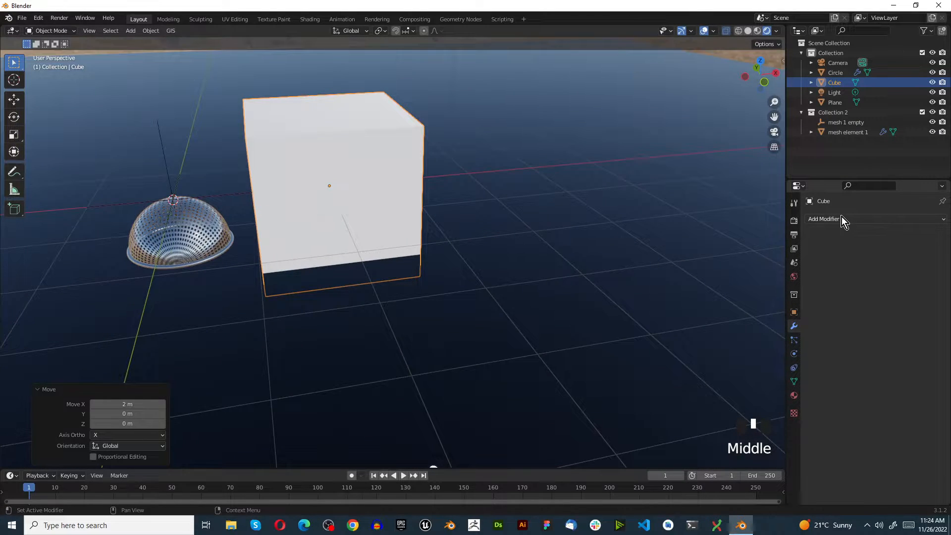
key(ctrl+5)
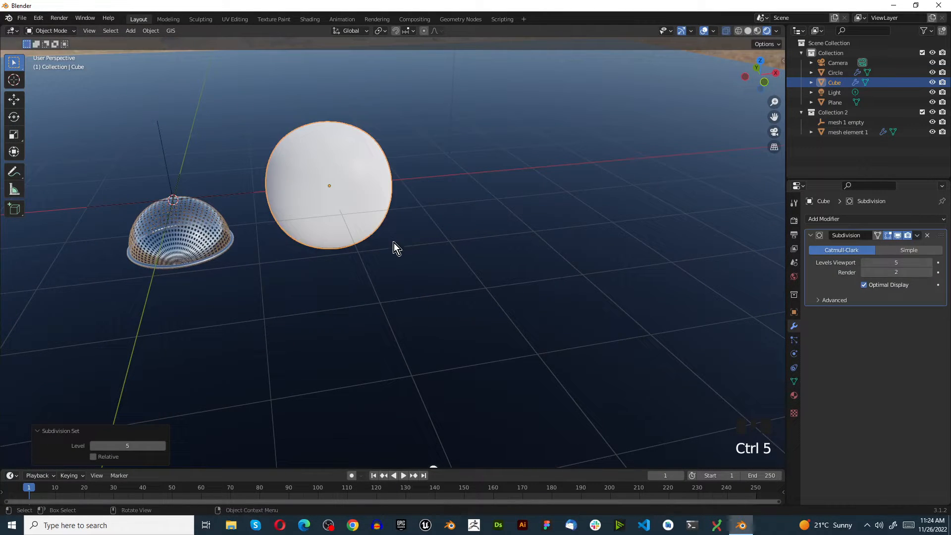
click(835, 221)
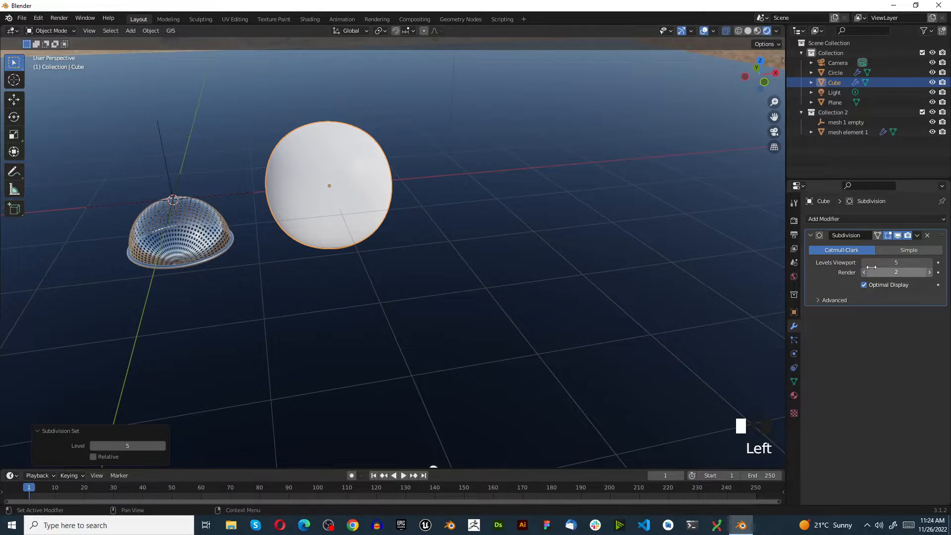
click(919, 236)
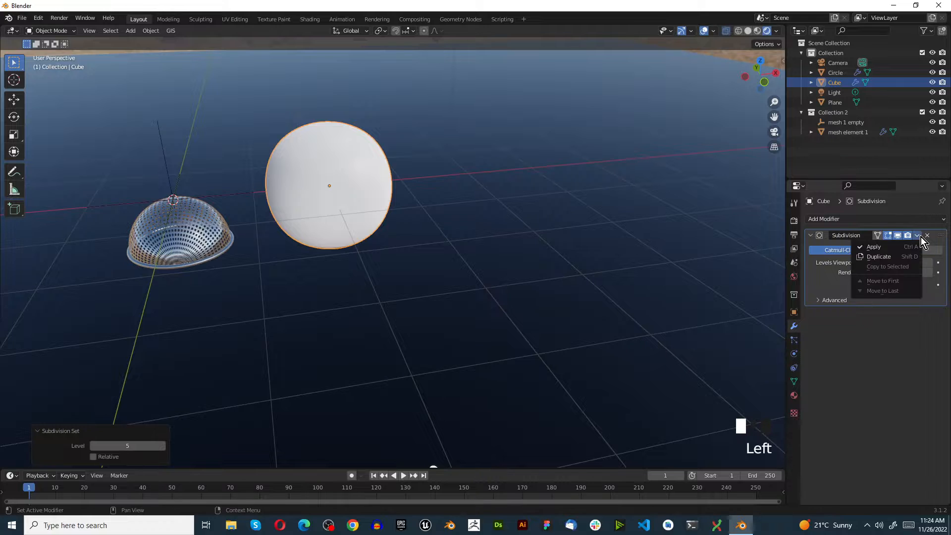
click(897, 246)
Add a Decimate modifier set to Un-Subdivide with 1 iteration to the rounded cube, plus a Cast modifier.
scroll(294, 180, up, 2)
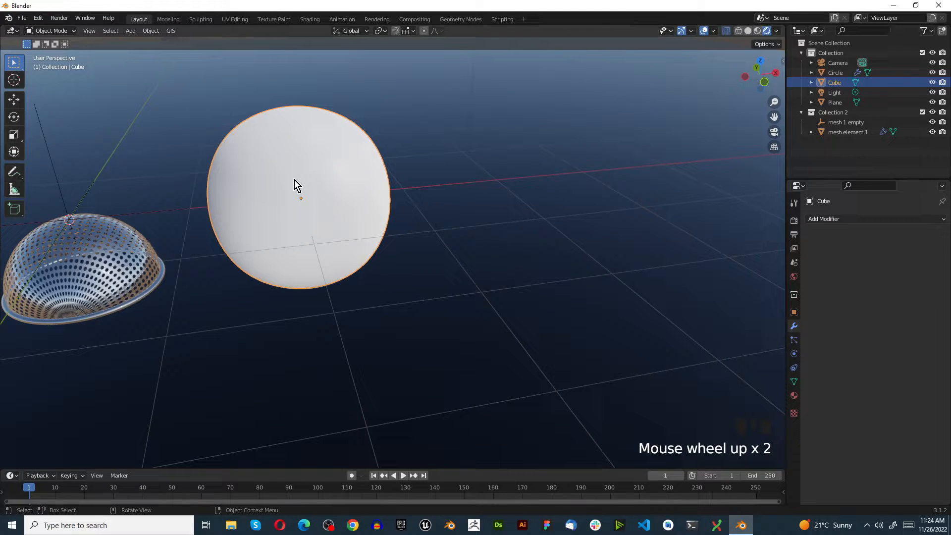
click(845, 219)
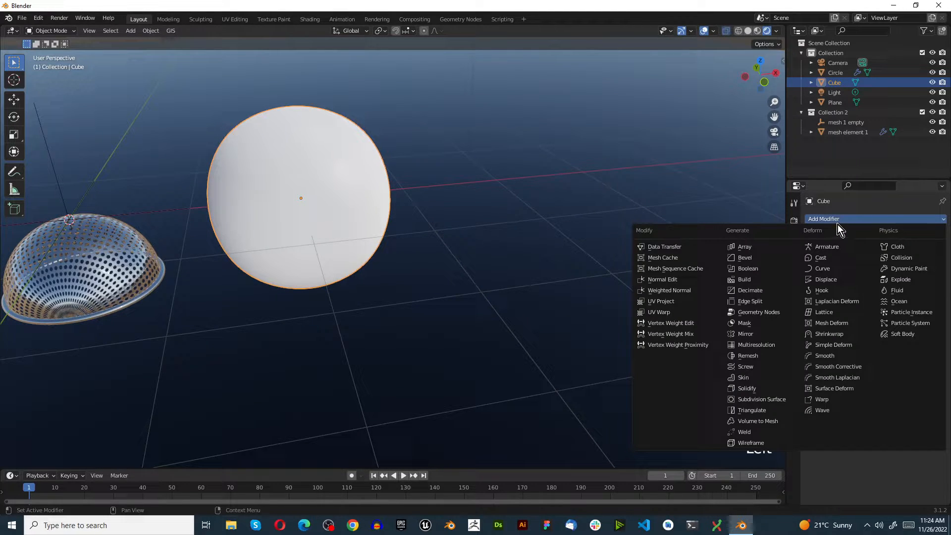
click(763, 291)
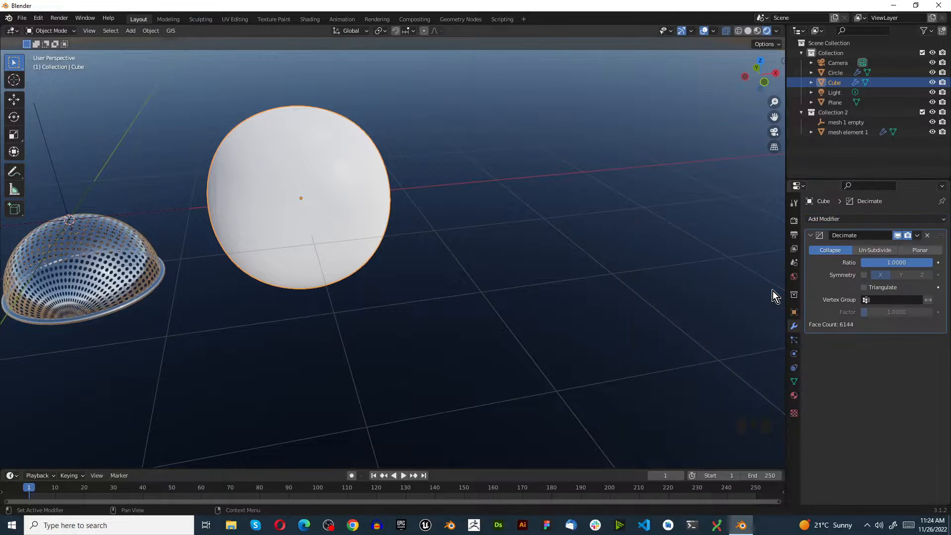
click(888, 249)
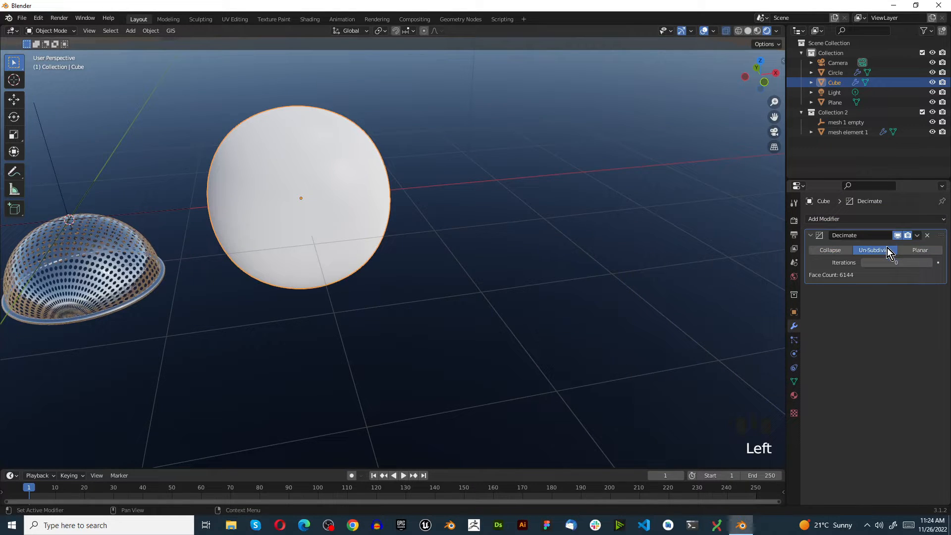
click(929, 264)
click(840, 219)
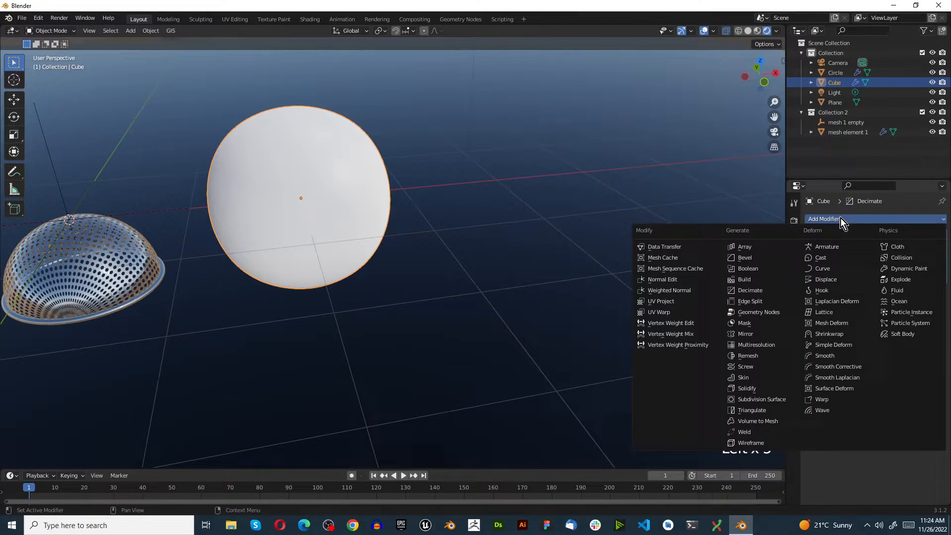
click(836, 258)
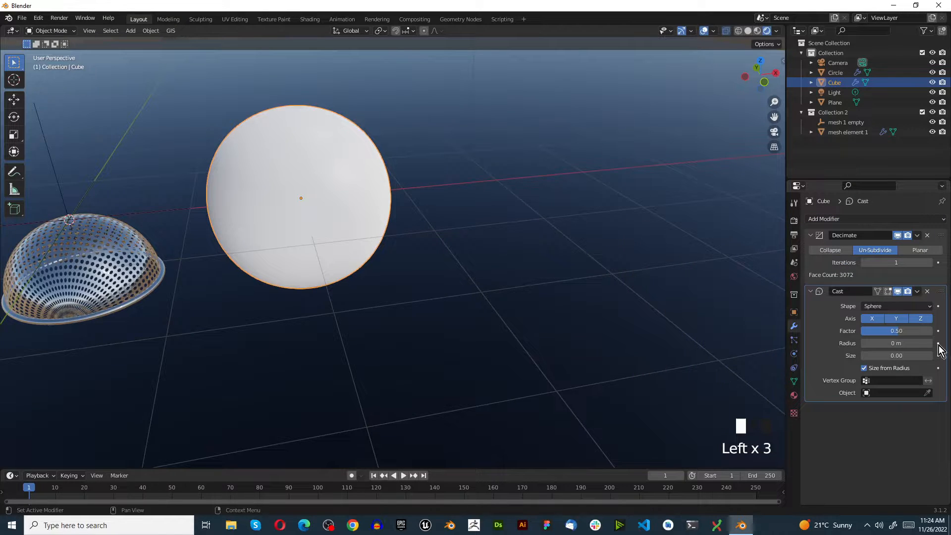
Set the Cast modifier's factor to 1 and add a Wireframe modifier to the rounded cube.
click(890, 330)
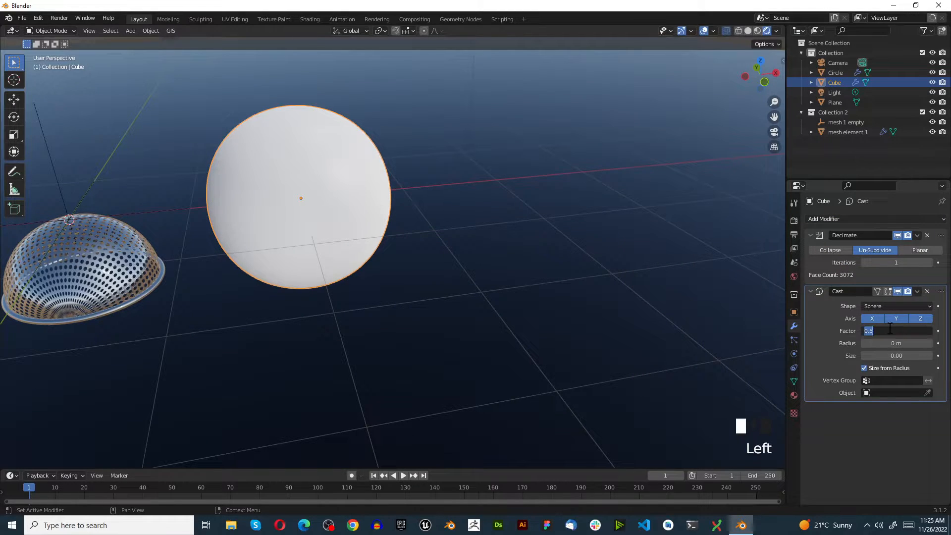
text(1)
key(Return)
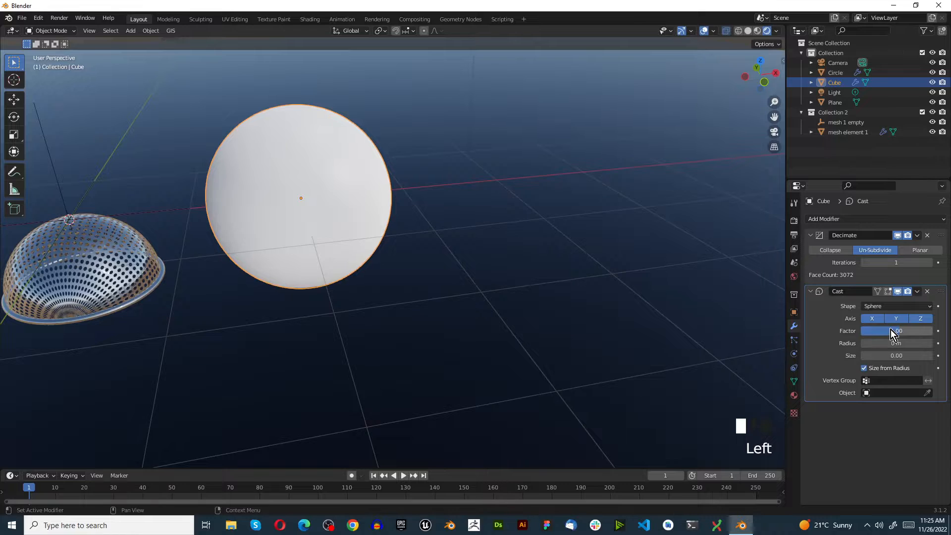
click(811, 291)
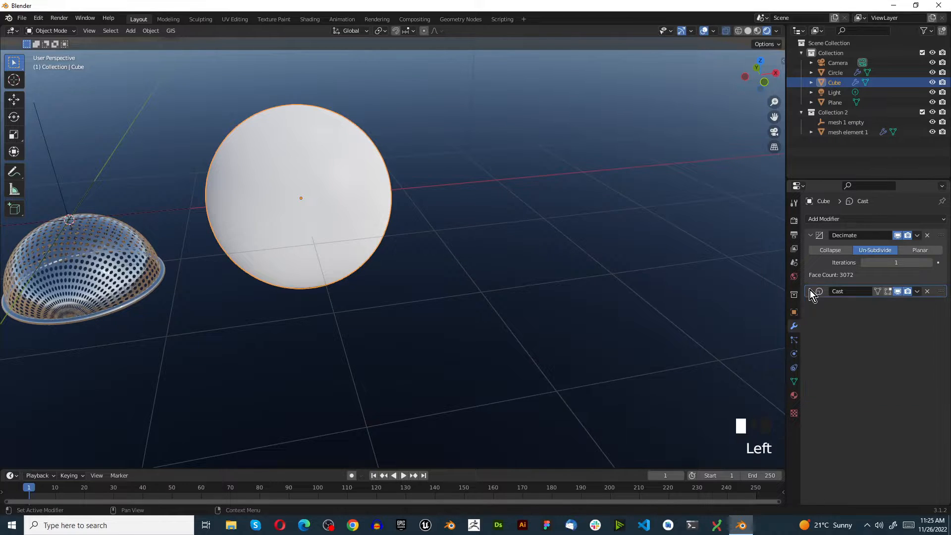
click(810, 236)
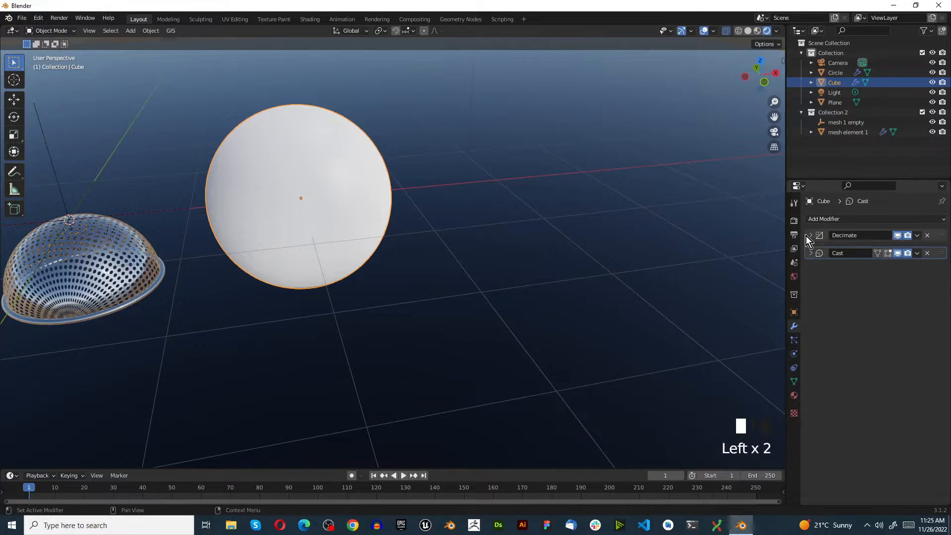
click(825, 218)
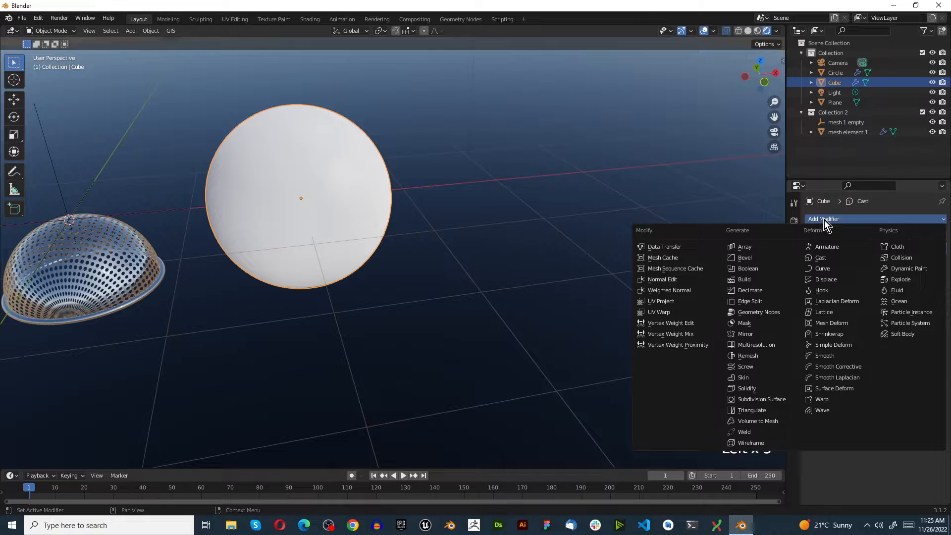
click(757, 439)
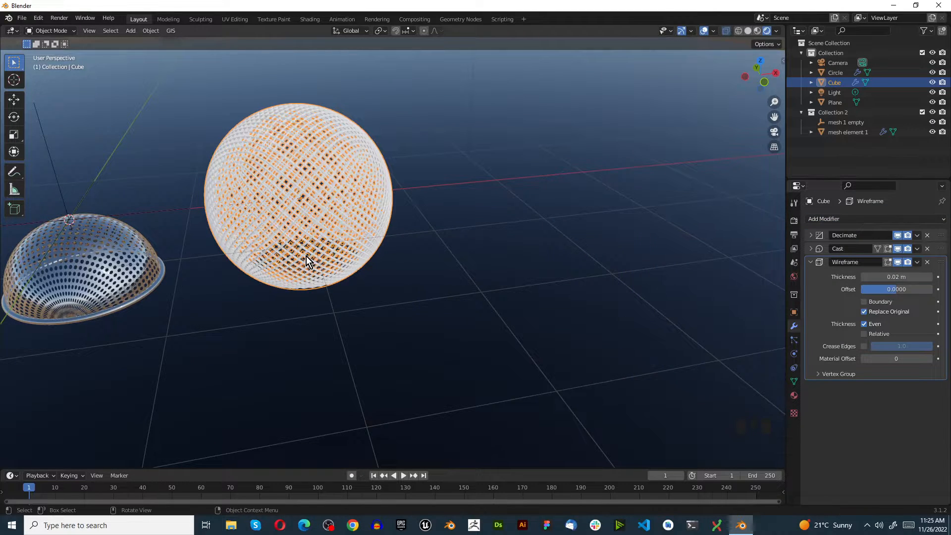
Apply the sphere's Decimate, Cast and Wireframe modifiers in order.
click(918, 236)
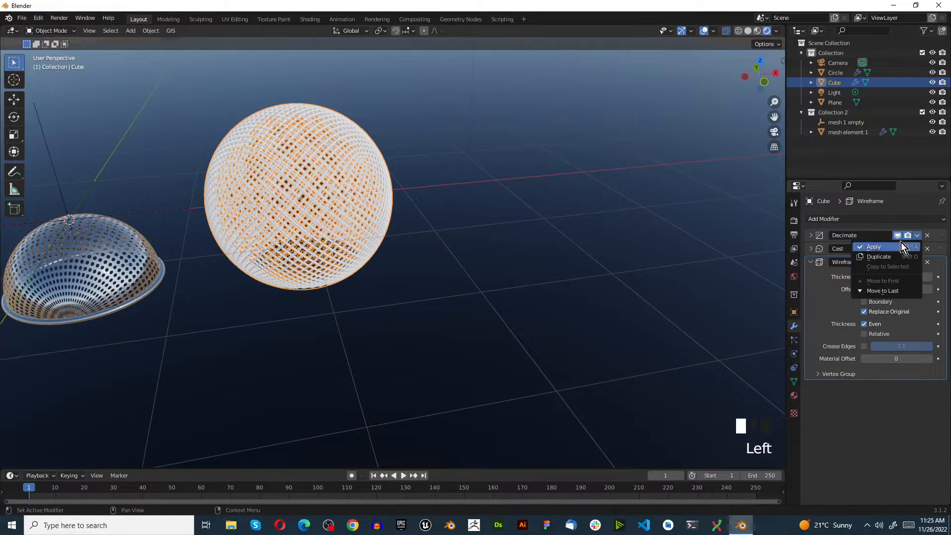
click(902, 244)
click(917, 236)
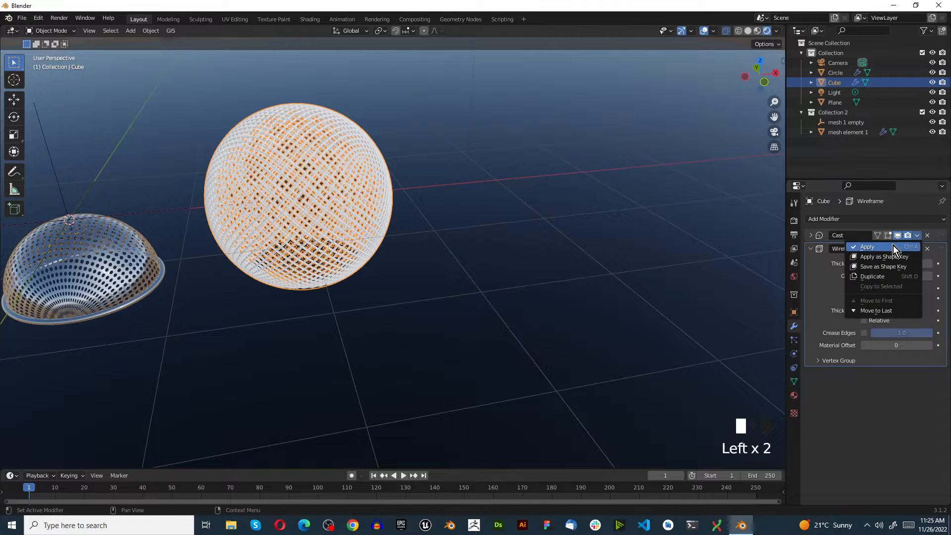
click(894, 245)
click(916, 237)
click(902, 245)
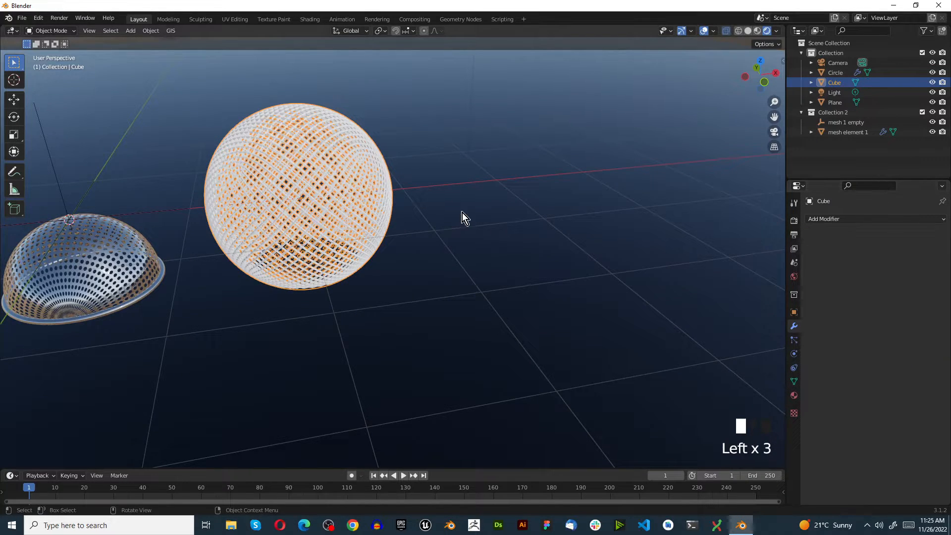
Create a new material on the wireframe sphere and paste the copied metallic material into it.
click(794, 394)
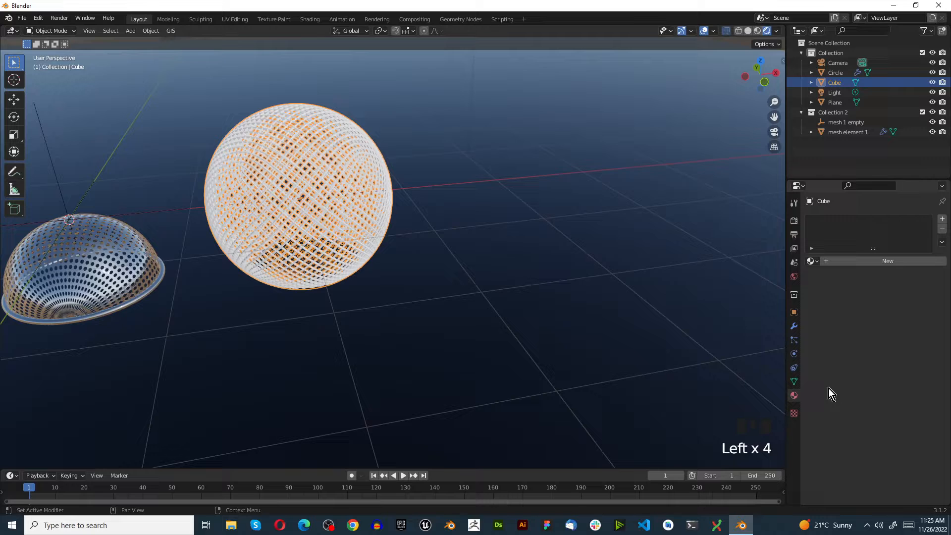
click(906, 264)
click(908, 262)
click(941, 242)
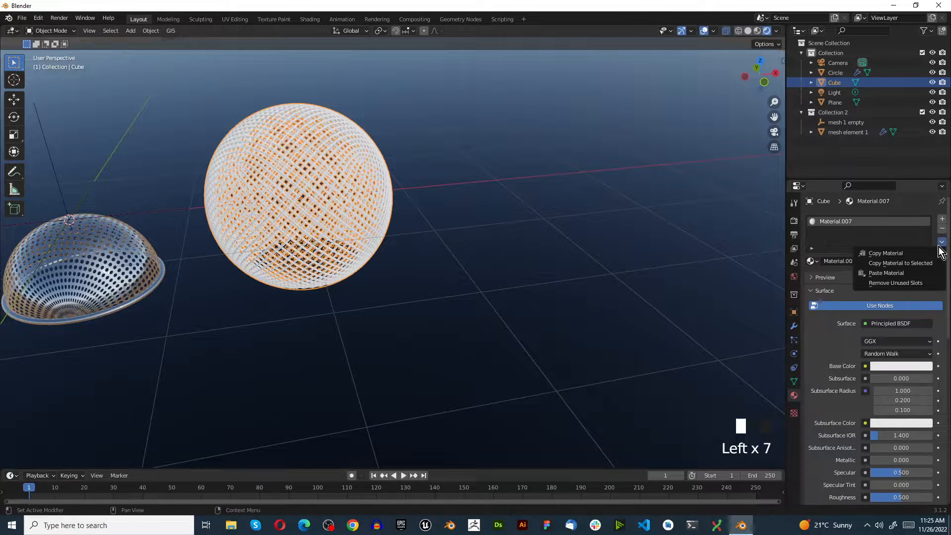
click(915, 274)
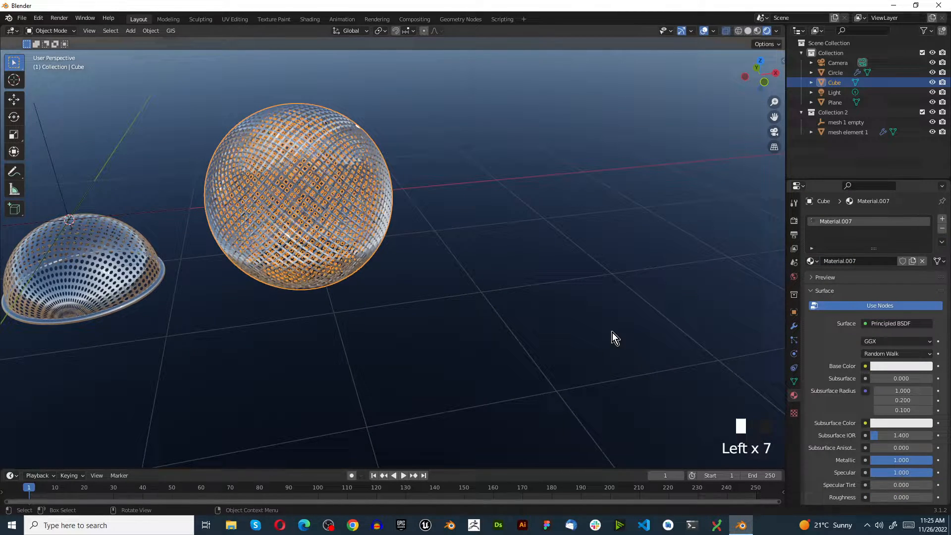
click(495, 258)
scroll(287, 222, down, 3)
scroll(276, 216, up, 8)
scroll(318, 230, down, 1)
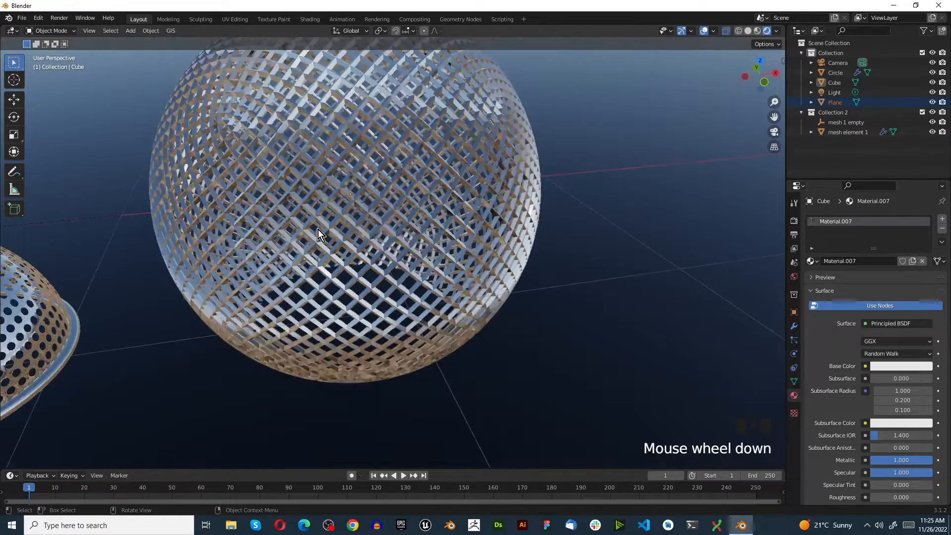
scroll(318, 230, down, 2)
In front view, enter edit mode on the wireframe sphere and select all vertices of its lower half.
key(KP_1)
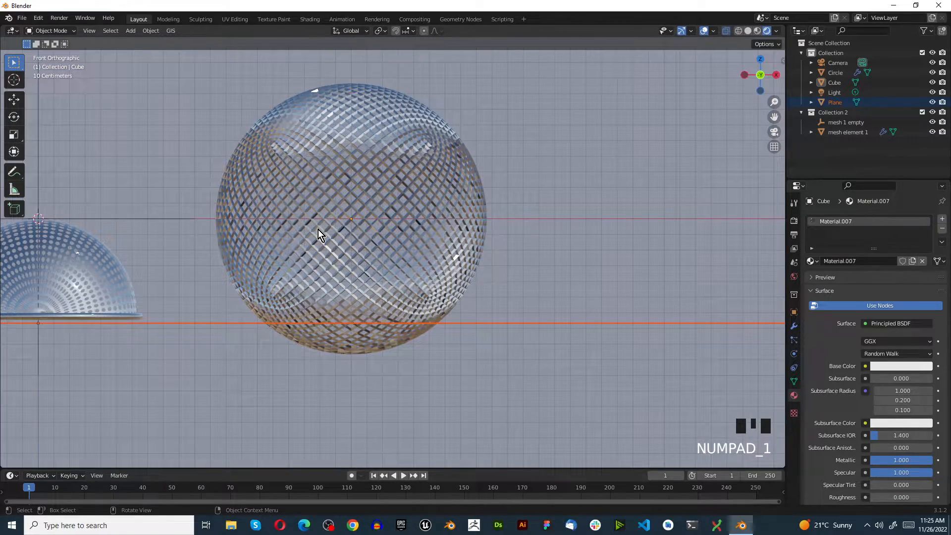
click(370, 209)
key(Tab)
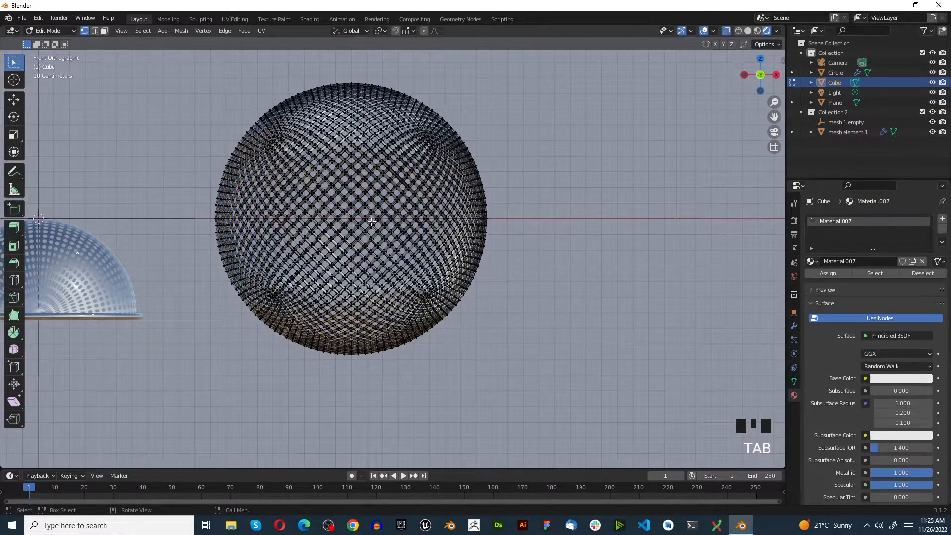
scroll(242, 233, up, 2)
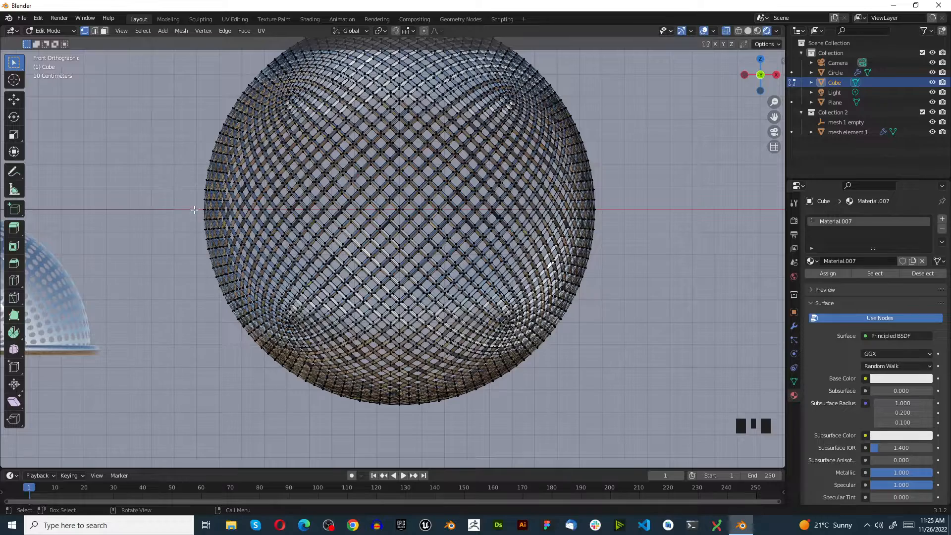
drag(200, 214, 645, 454)
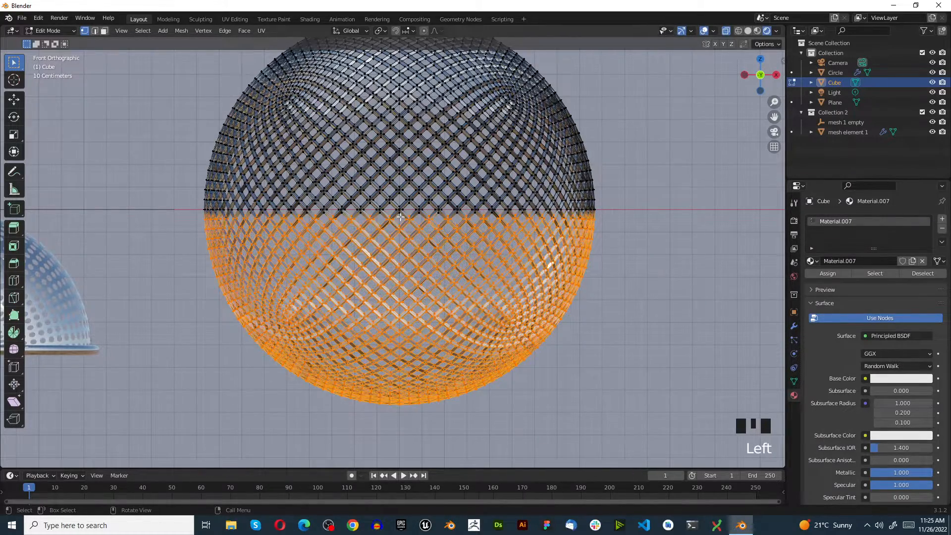
scroll(417, 232, up, 3)
scroll(417, 232, up, 2)
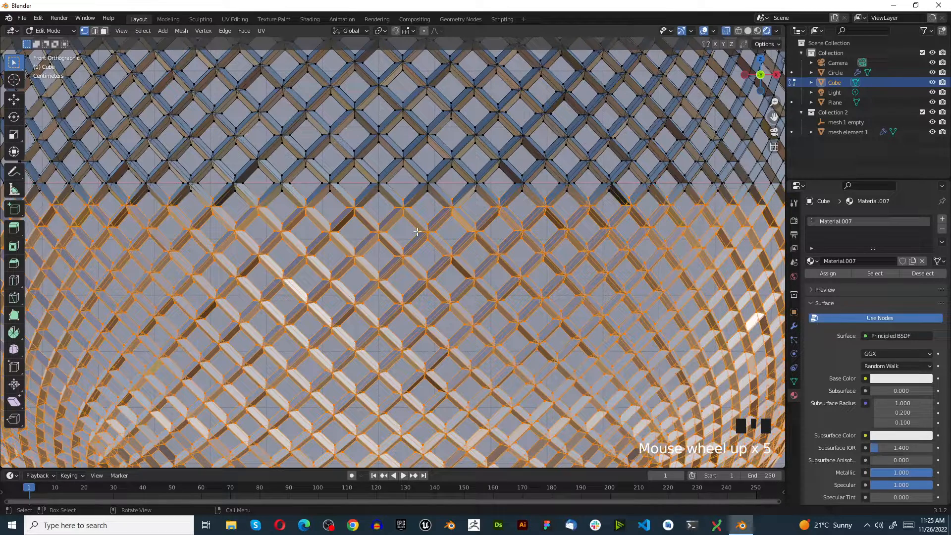
key(x)
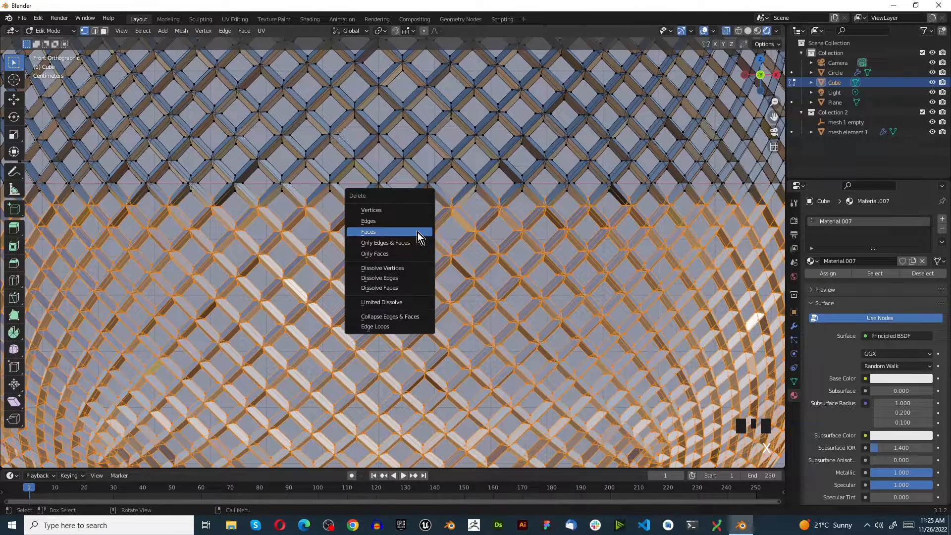
click(409, 211)
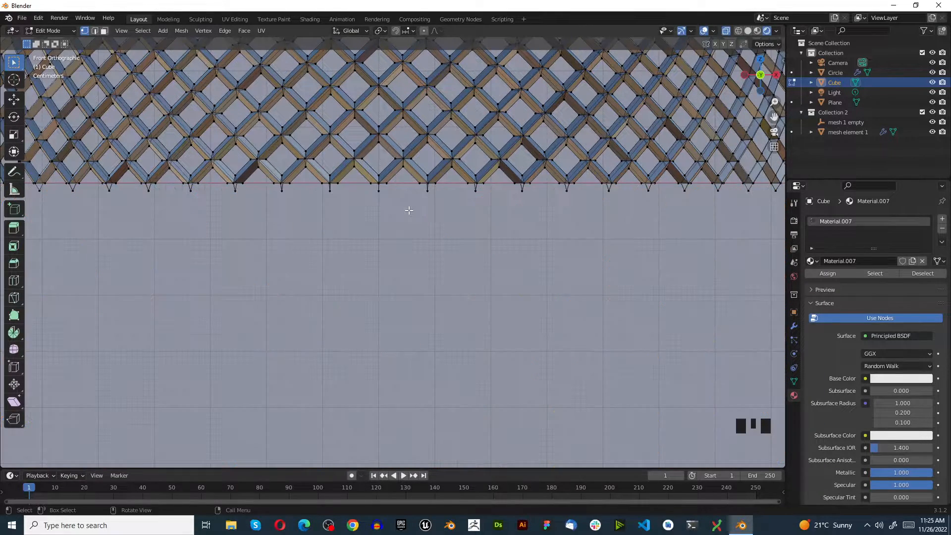
key(ctrl+z)
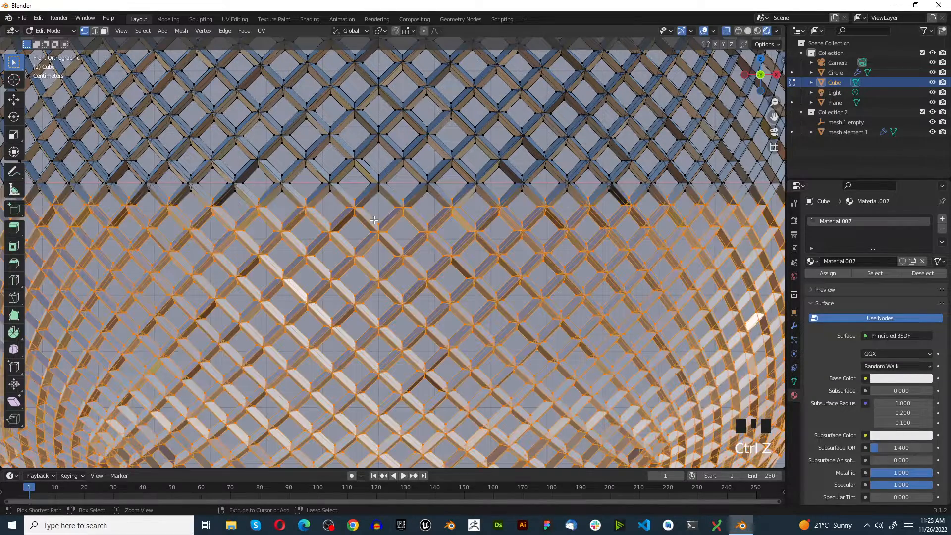
Add the row of vertices just below the sphere's midline to the selection and delete all selected vertices.
scroll(242, 211, down, 4)
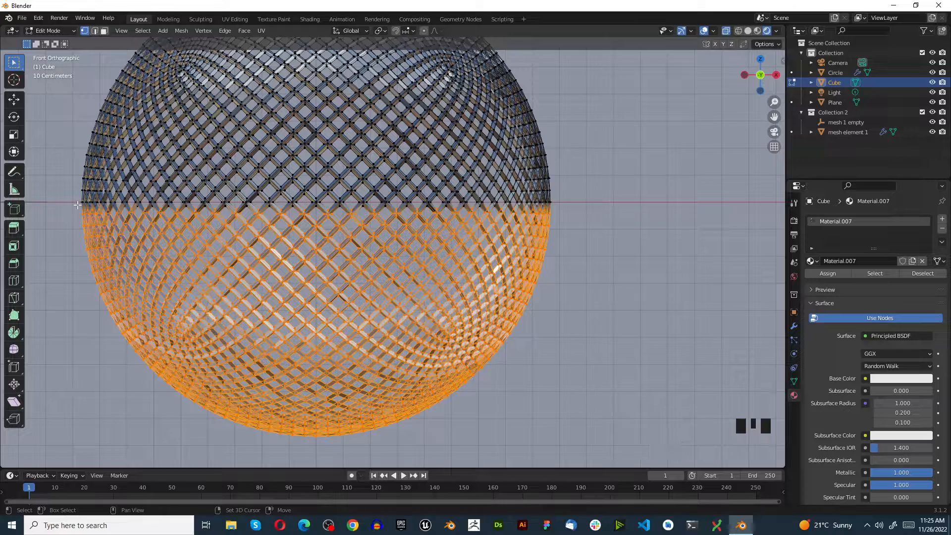
shift+drag(77, 204, 605, 302)
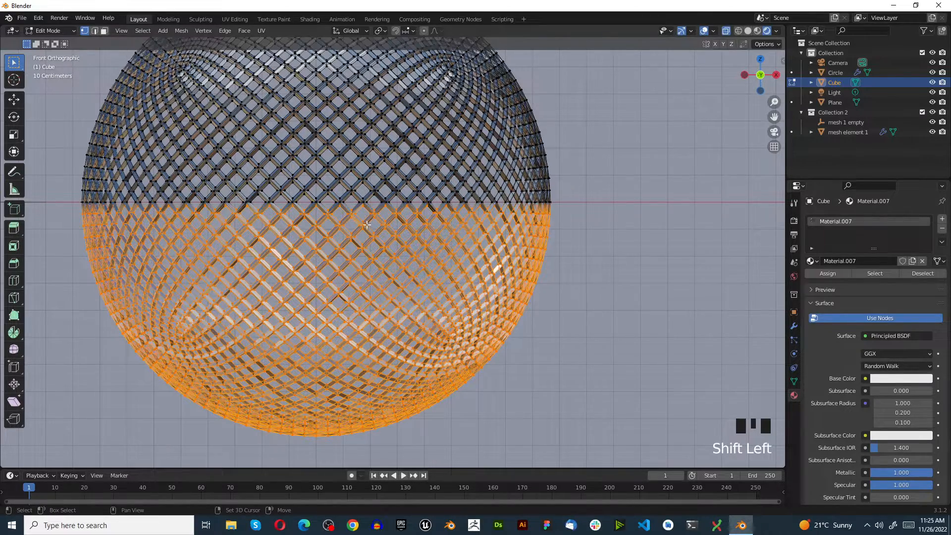
scroll(368, 224, up, 1)
key(x)
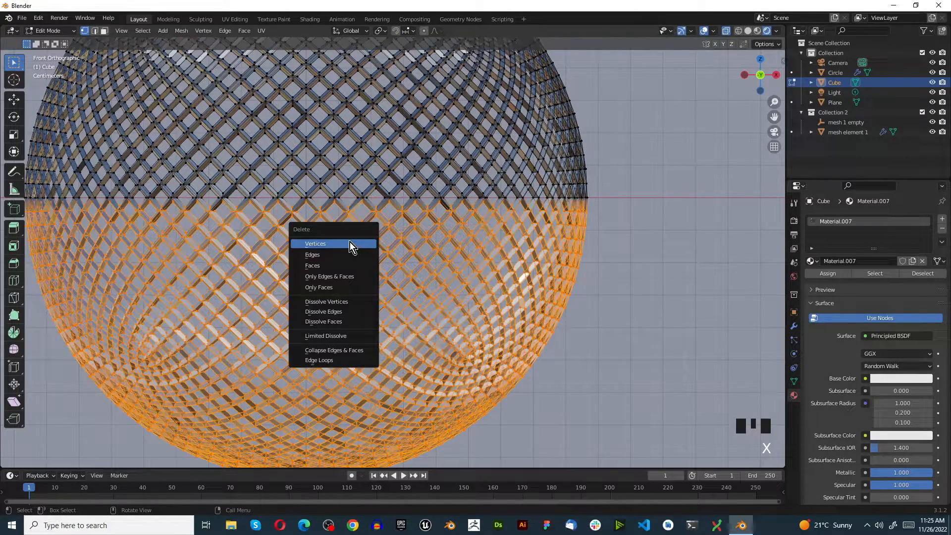
click(350, 242)
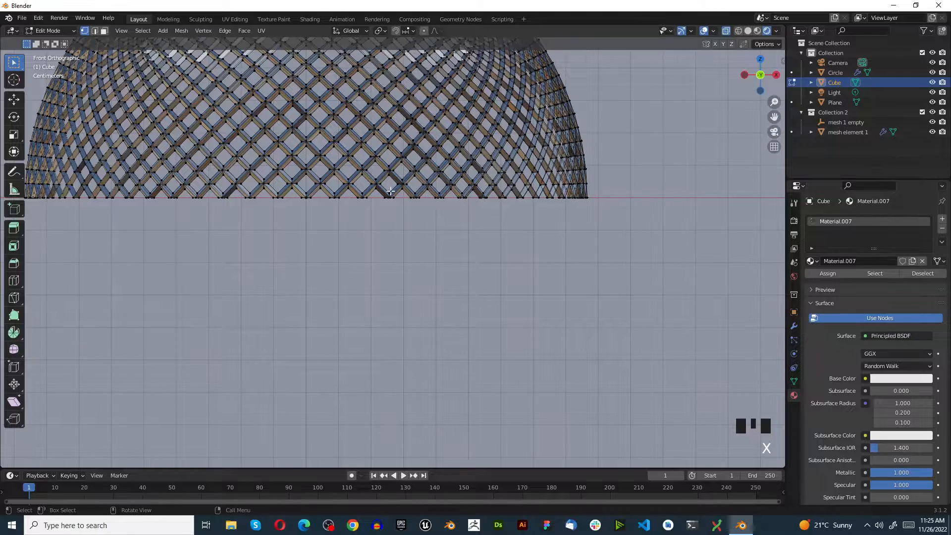
Switch to the top view and examine the trimmed wireframe dome and its rim beside the first dome.
scroll(319, 220, down, 4)
scroll(319, 221, up, 1)
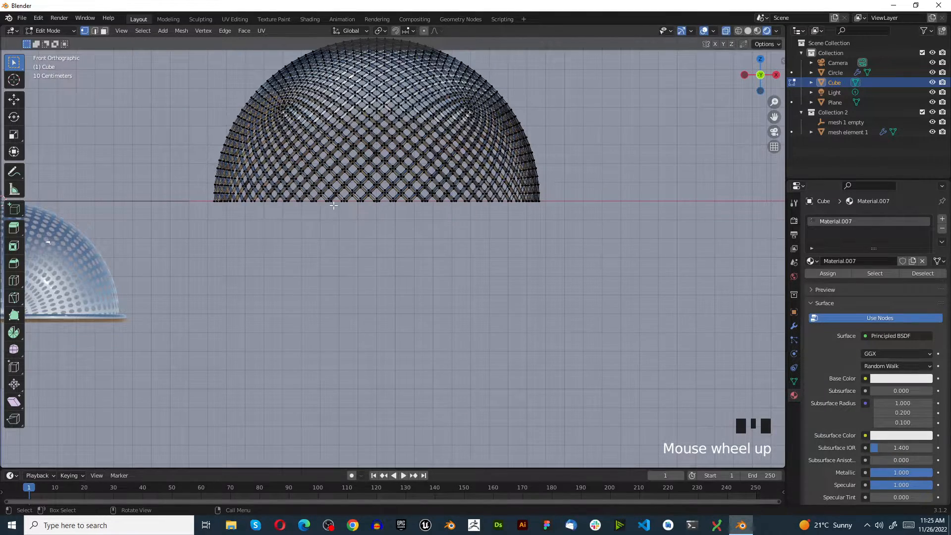
scroll(333, 205, down, 6)
key(KP_7)
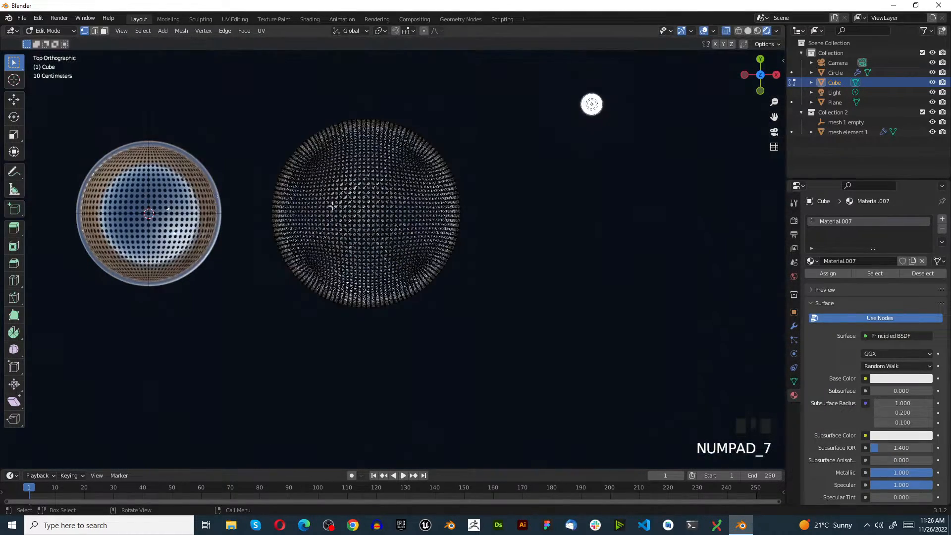
scroll(333, 205, up, 2)
scroll(387, 263, down, 3)
key(Tab)
key(Tab)
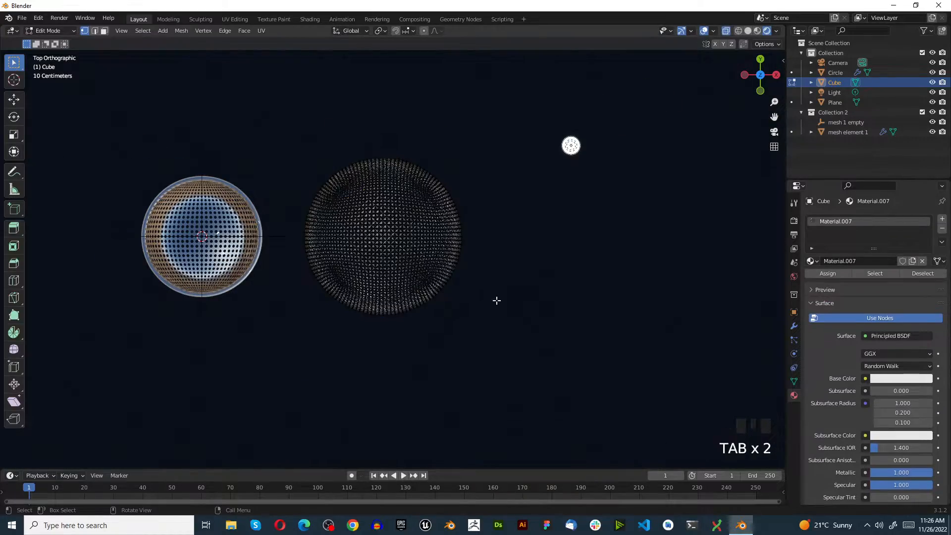
click(473, 295)
scroll(473, 295, up, 5)
scroll(361, 278, down, 4)
scroll(347, 248, up, 4)
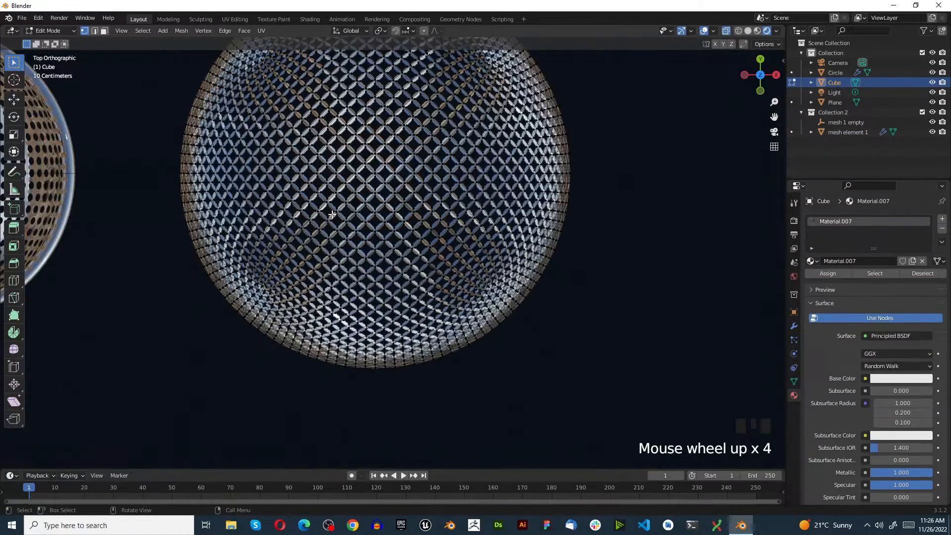
scroll(359, 236, down, 2)
scroll(340, 221, up, 1)
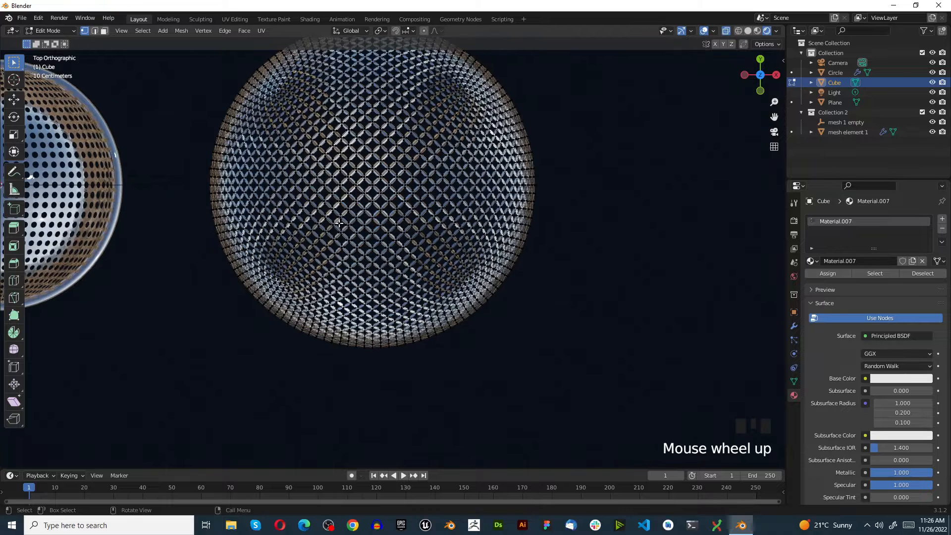
scroll(336, 224, down, 3)
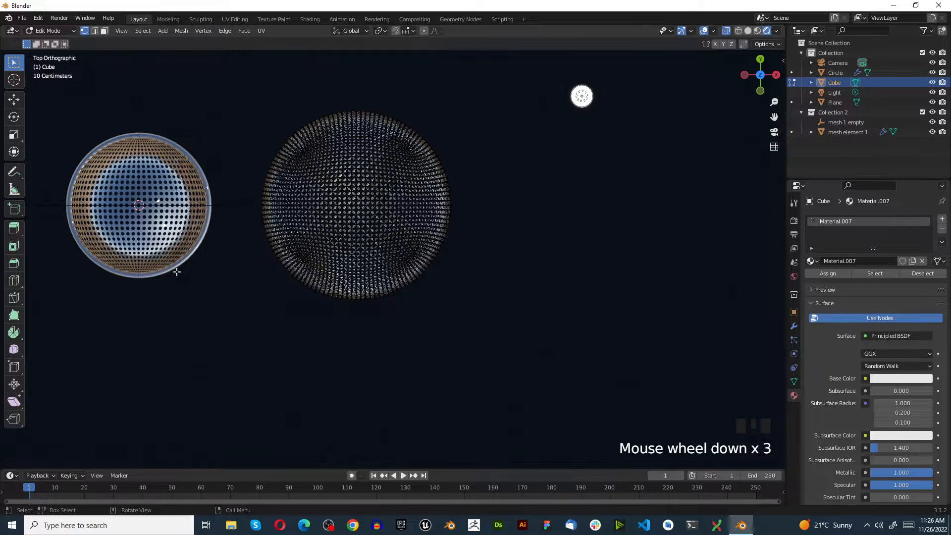
Clear the vertex selection on the wireframe dome and return it to object mode.
click(217, 312)
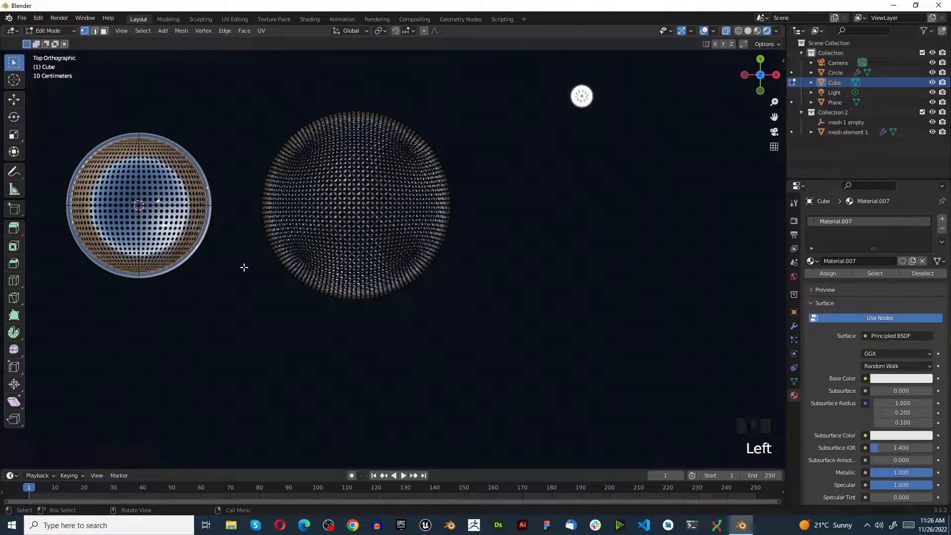
click(297, 203)
key(Tab)
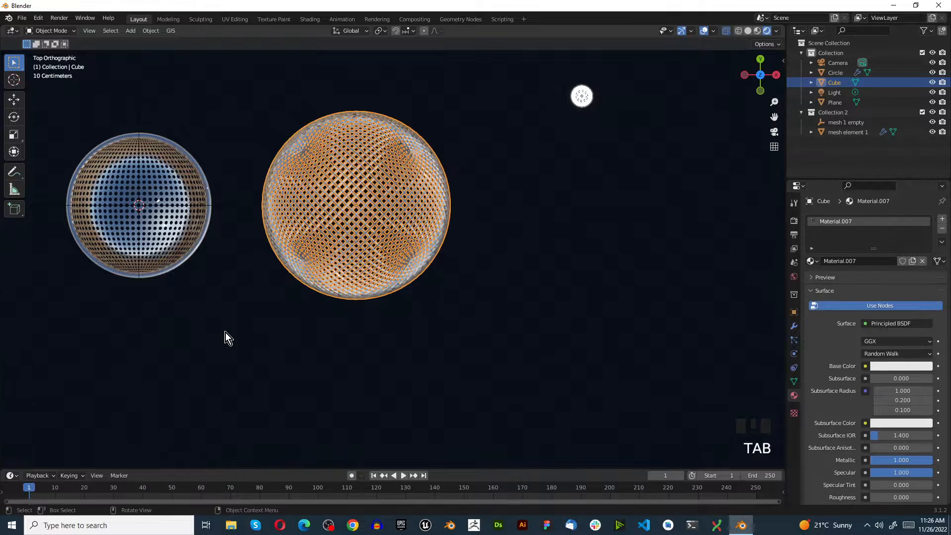
click(274, 327)
click(285, 221)
scroll(285, 218, up, 1)
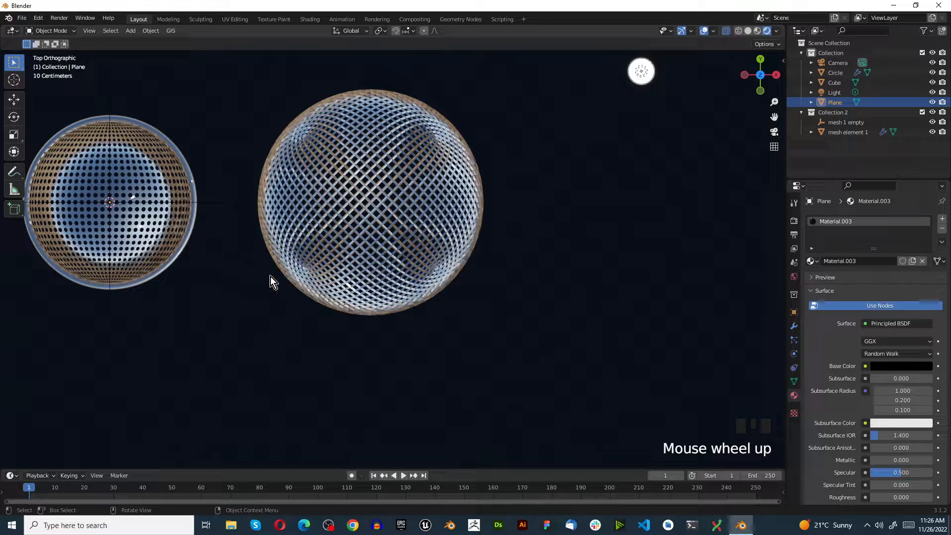
Add a mesh circle, move it 2 m along X around the wireframe dome and scale it to about 0.91.
key(shift+a)
mouse_move(271, 276)
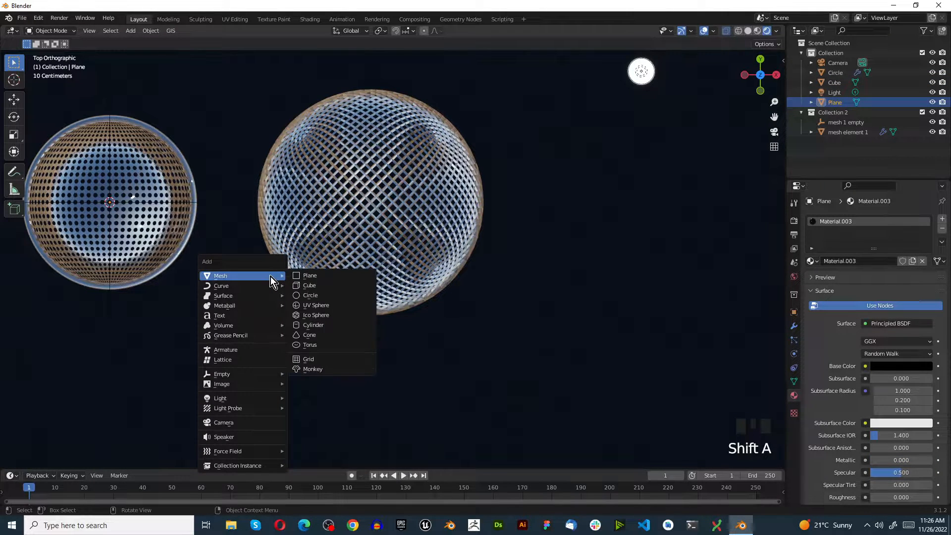
click(319, 294)
key(g)
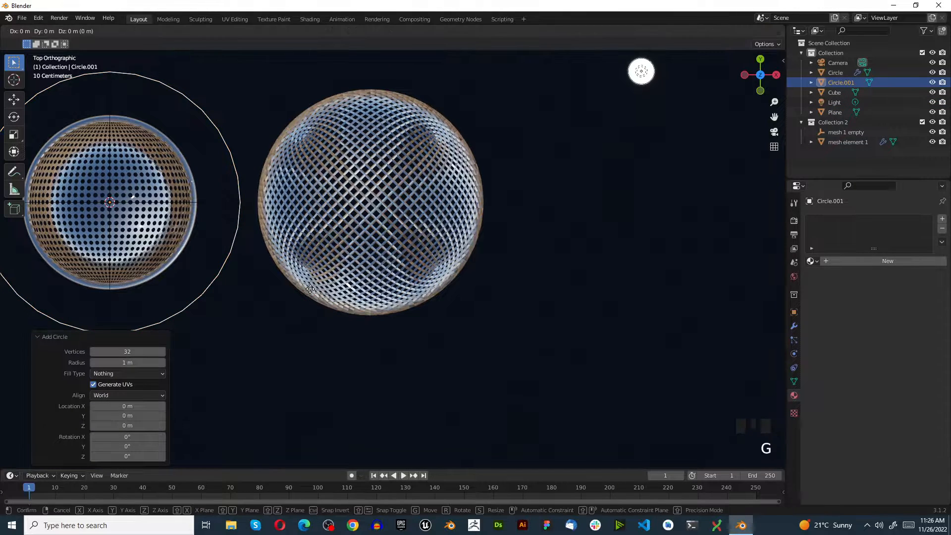
key(x)
key(2)
key(Return)
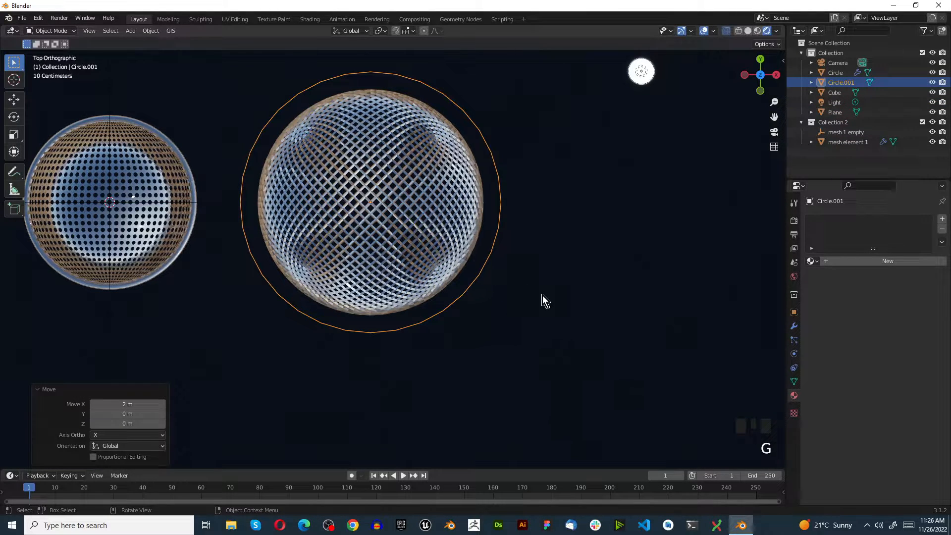
key(s)
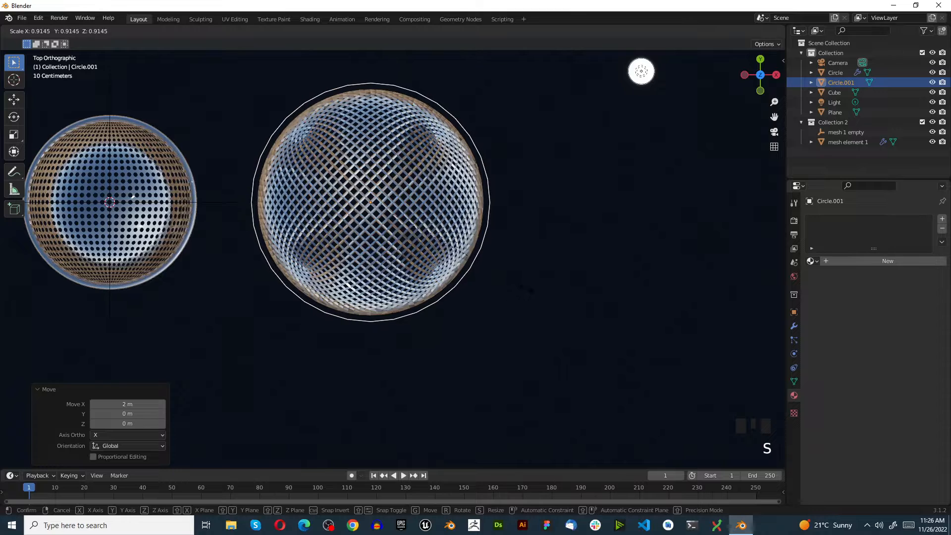
click(525, 289)
Turn the circle into a flat ring by filling it, insetting the face about 0.06 m and deleting the inner face.
key(Tab)
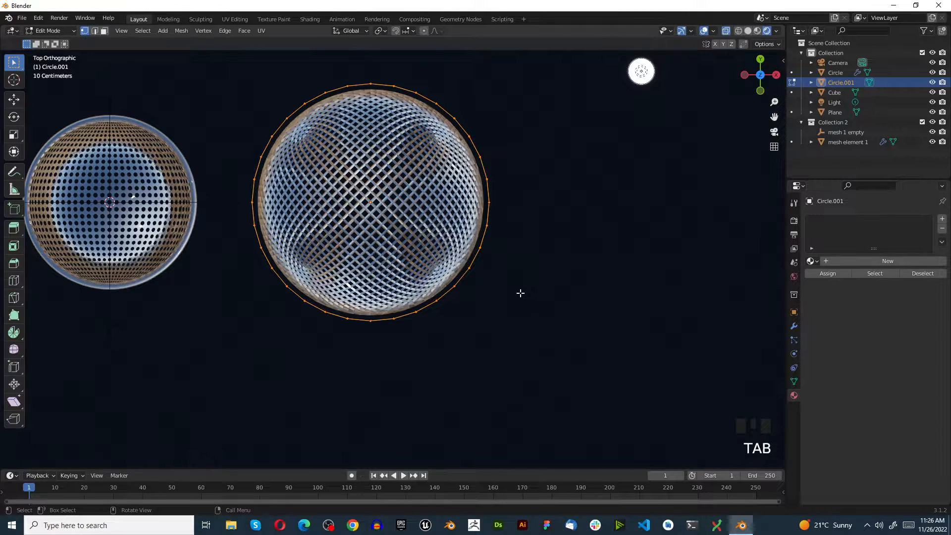
key(f)
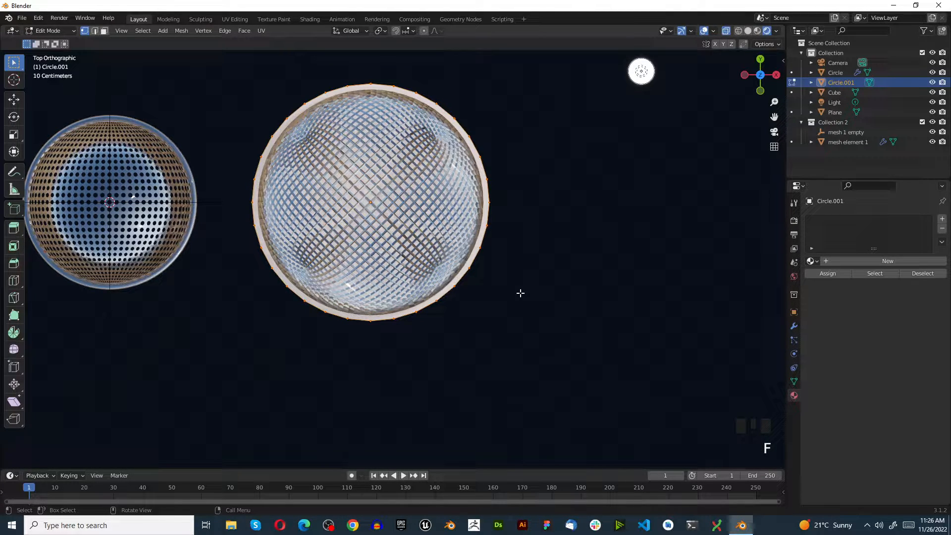
key(i)
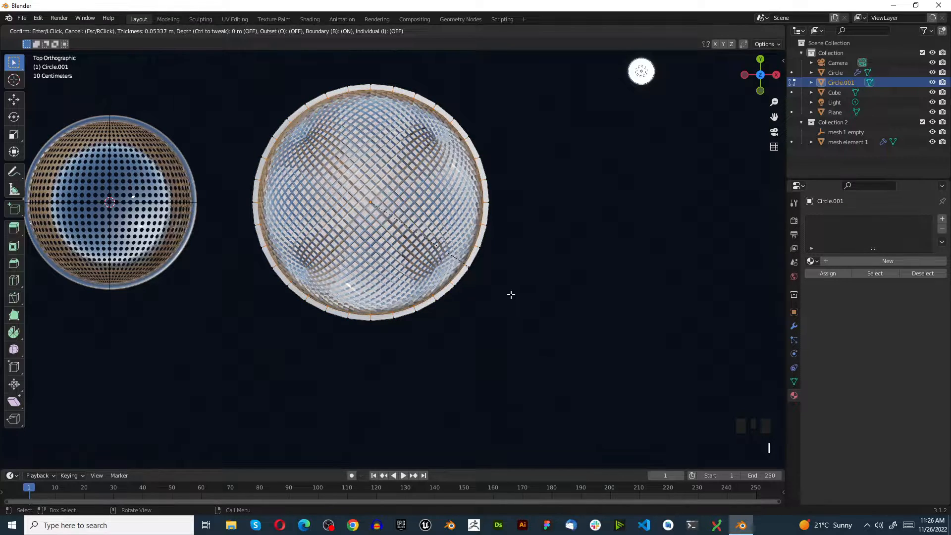
click(511, 295)
key(x)
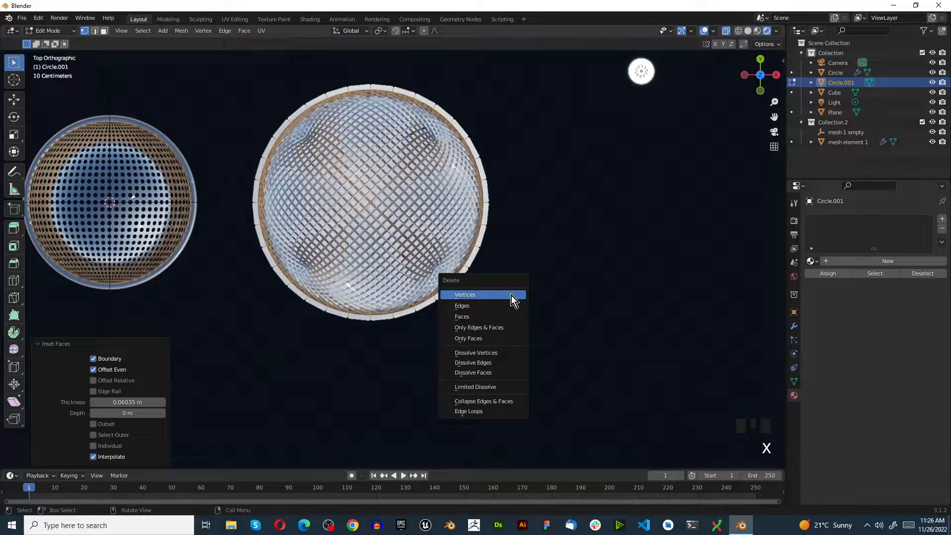
click(490, 320)
Select the ring's whole face loop, extrude it upward about 0.06 m and return to object mode.
scroll(370, 323, up, 2)
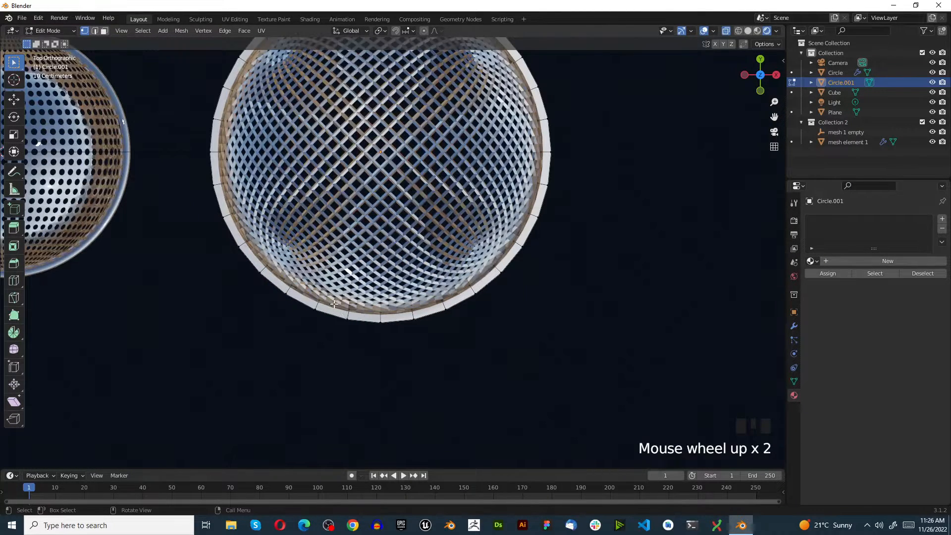
middle_drag(334, 304, 308, 237)
scroll(318, 198, up, 3)
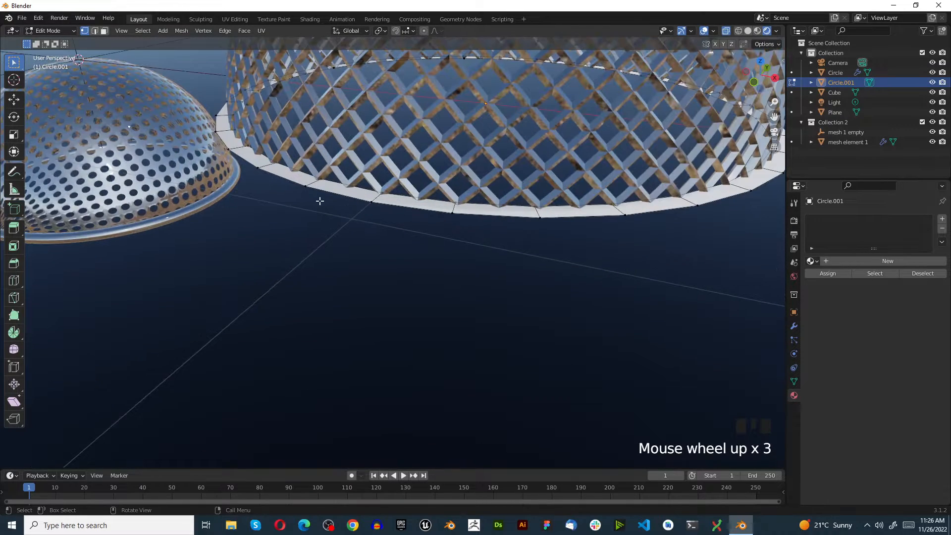
alt+click(313, 183)
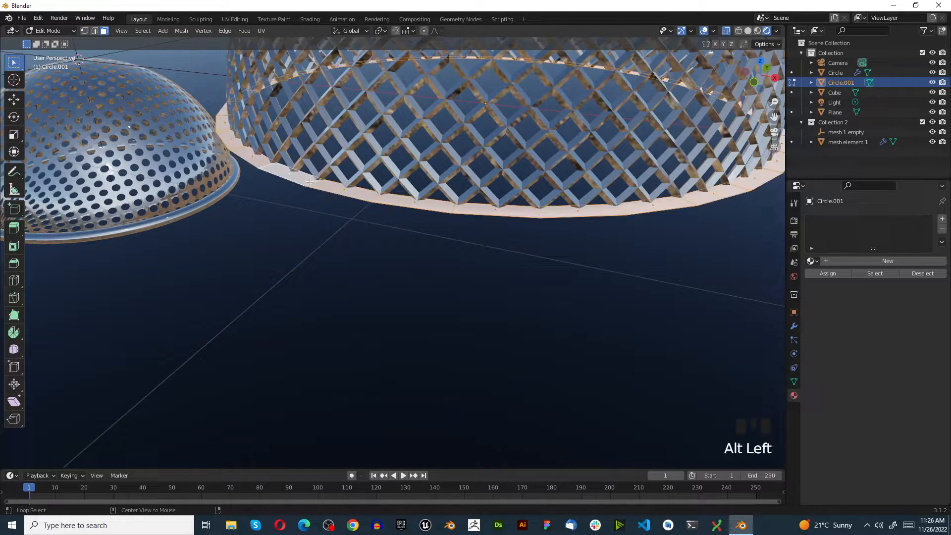
key(e)
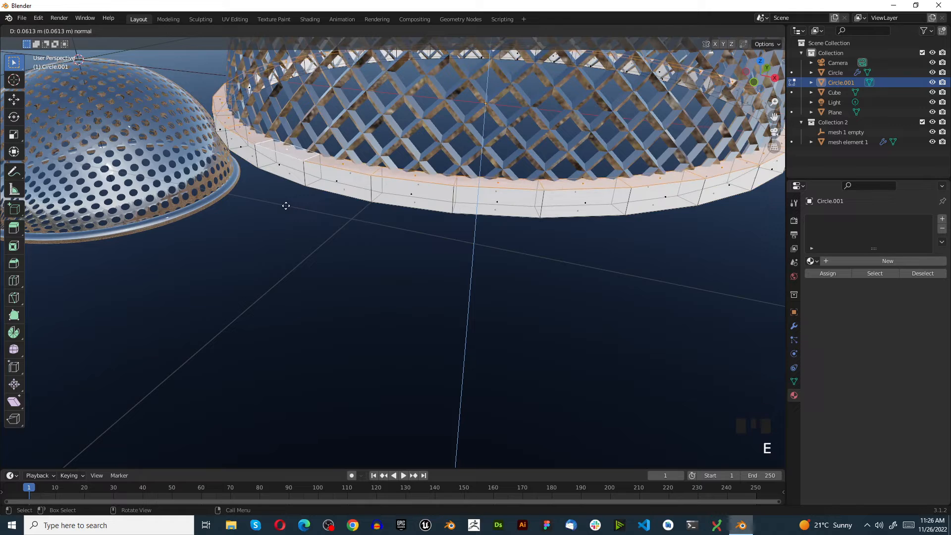
click(285, 206)
key(Tab)
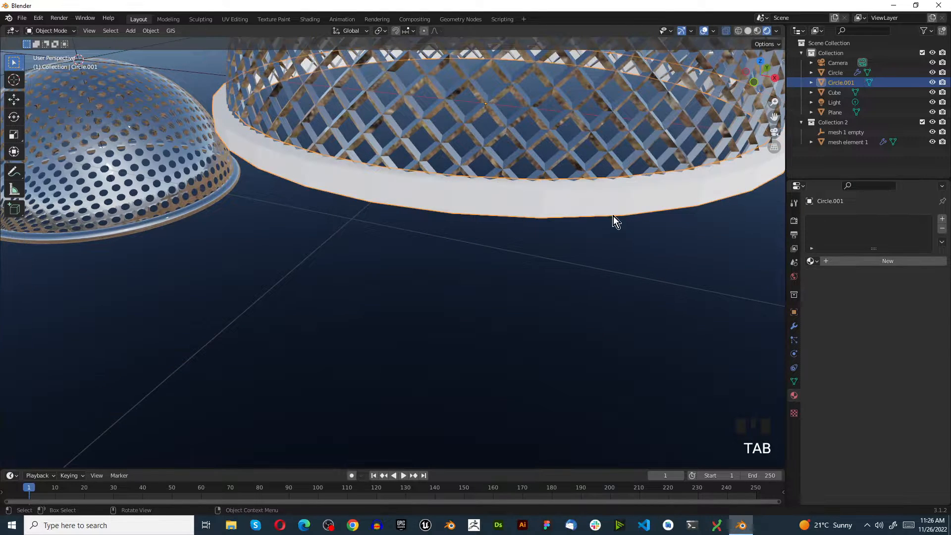
Create a new material on the rim ring and paste the copied metallic material into it.
click(874, 263)
click(940, 244)
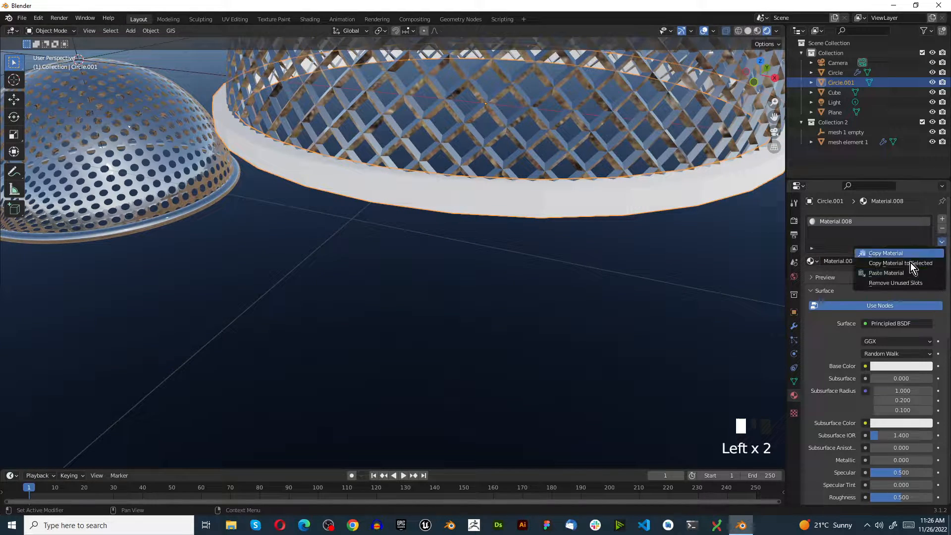
click(890, 276)
scroll(472, 224, up, 3)
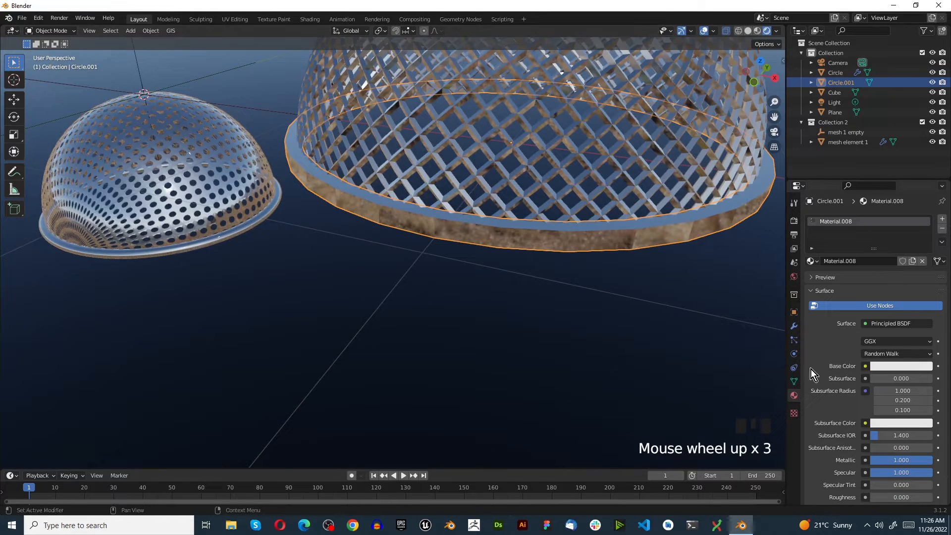
Add a Subdivision Surface modifier with viewport level 2 to the rim ring, apply it and shade the ring smooth.
click(794, 327)
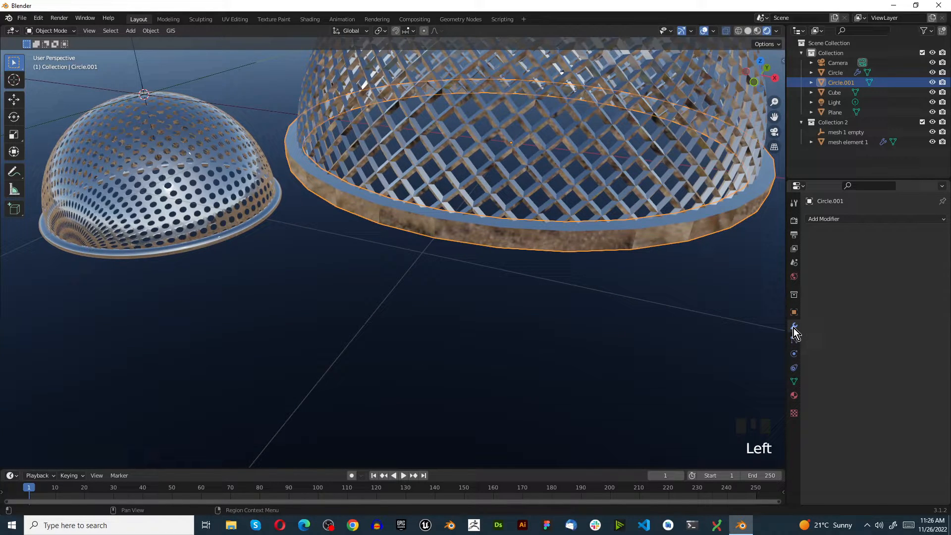
click(828, 220)
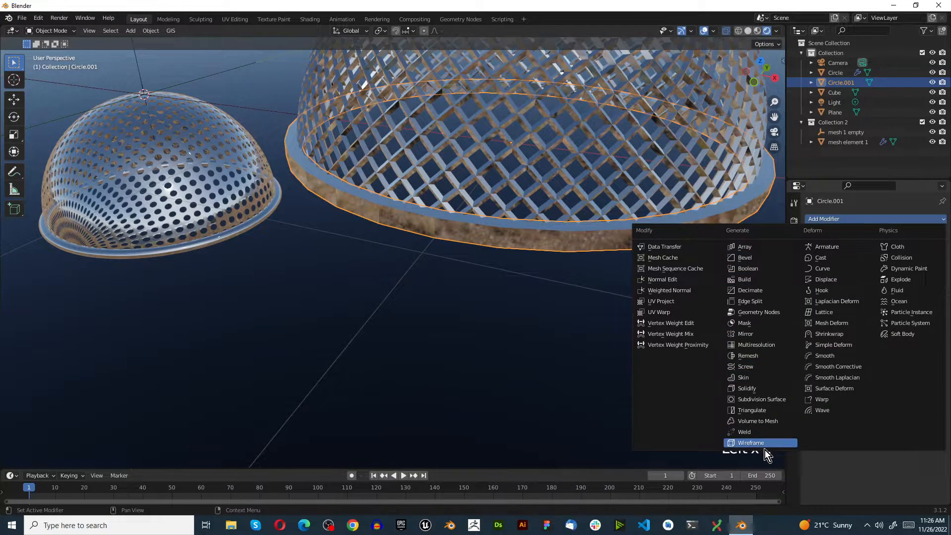
click(768, 401)
click(930, 264)
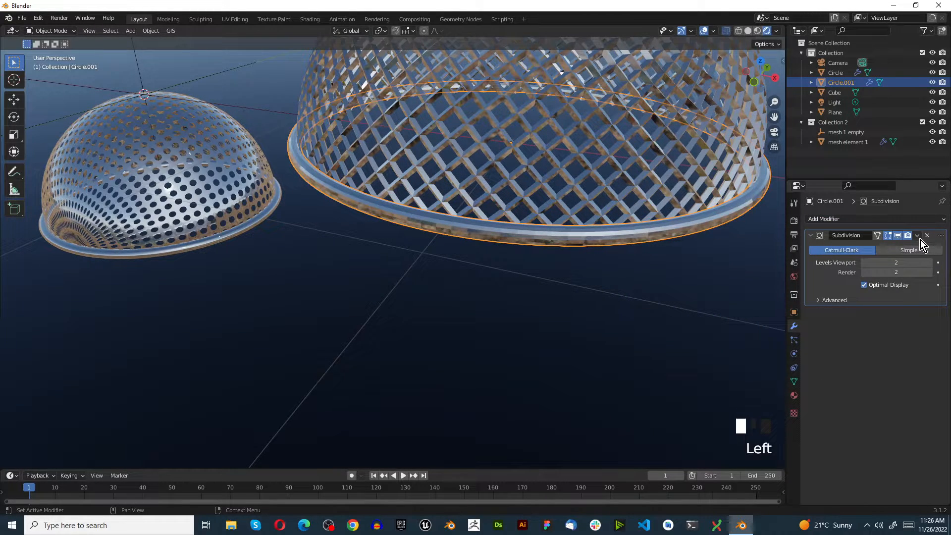
click(918, 236)
click(906, 248)
right_click(621, 238)
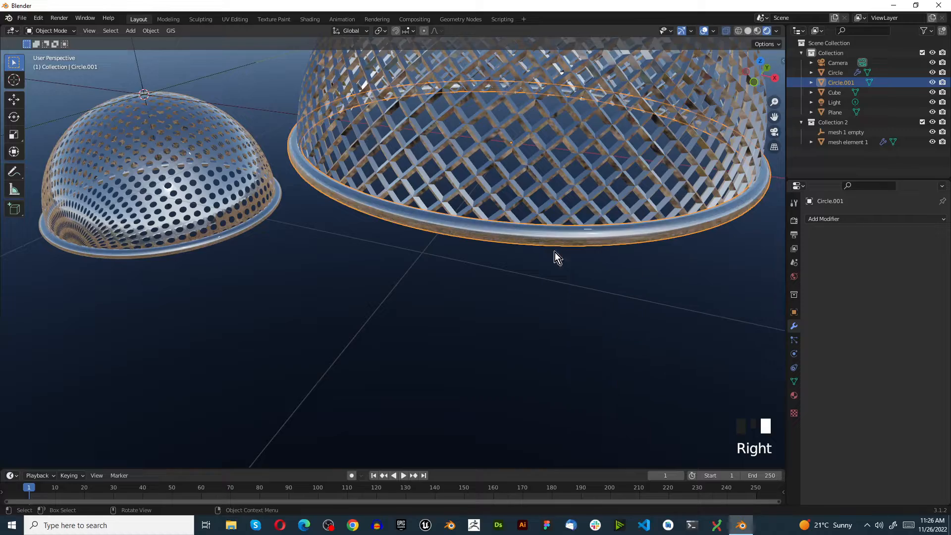
Add a Subdivision Surface modifier with viewport level 5 to the wireframe dome and apply it.
scroll(465, 278, down, 3)
middle_drag(465, 277, 467, 329)
scroll(426, 259, up, 2)
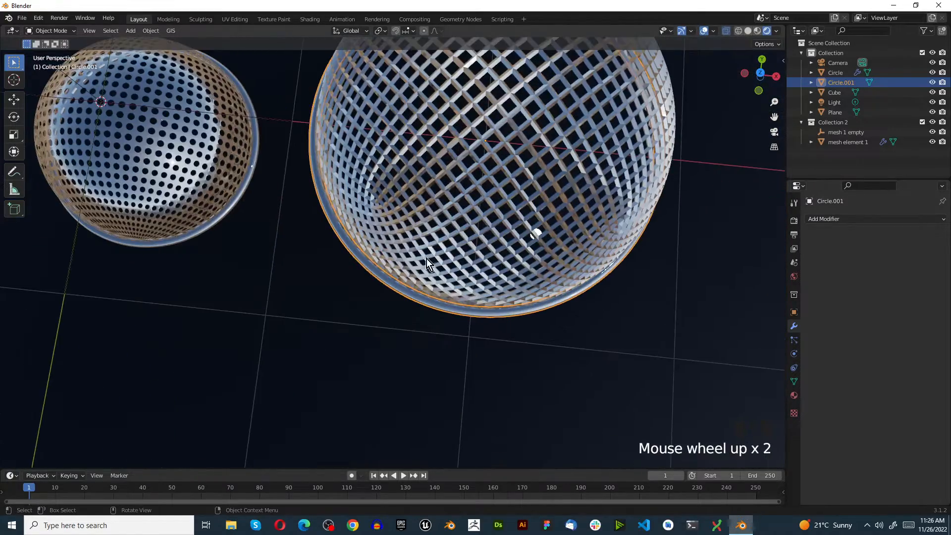
click(395, 219)
scroll(426, 193, down, 3)
scroll(441, 218, up, 3)
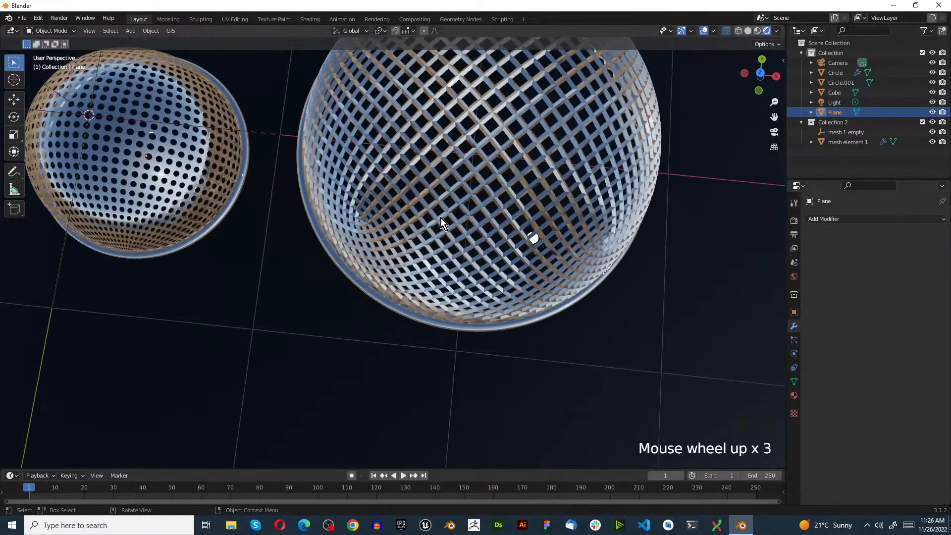
click(591, 227)
click(843, 217)
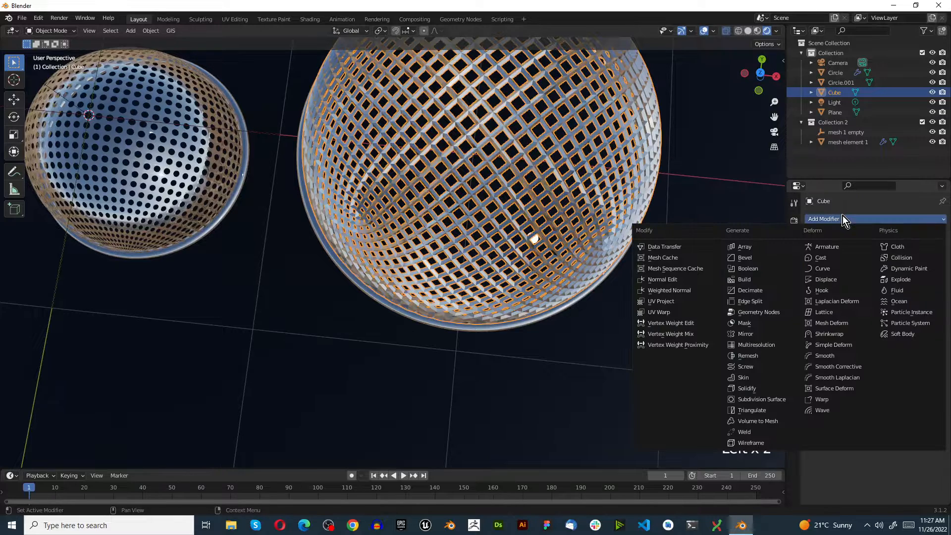
click(759, 401)
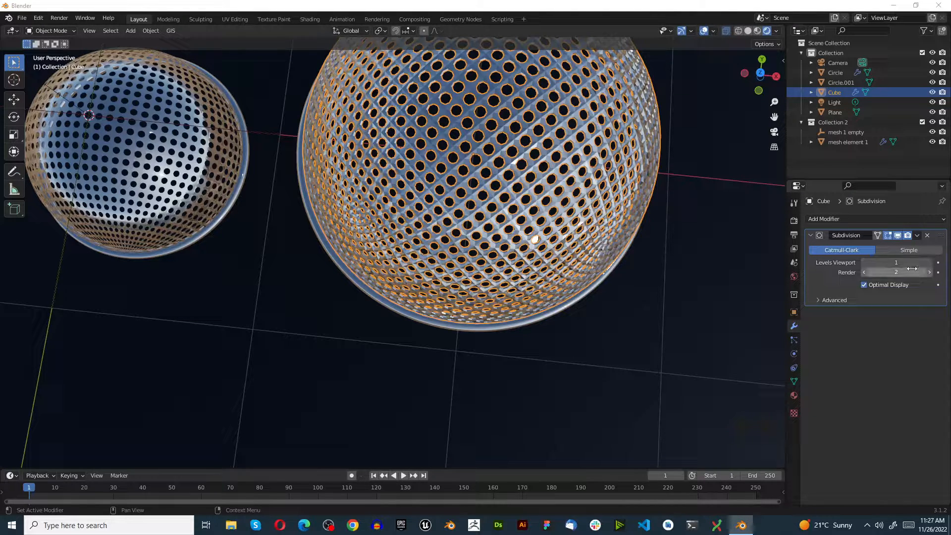
click(899, 260)
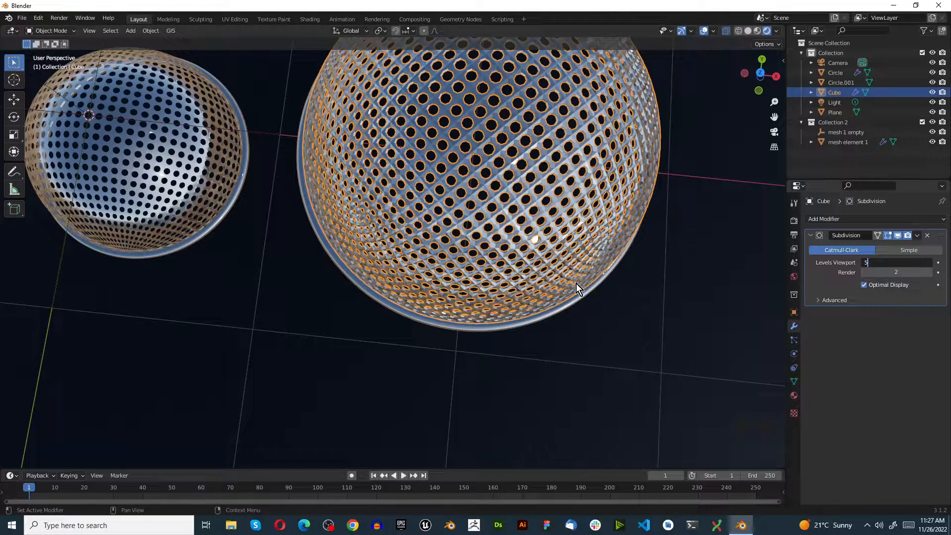
key(Return)
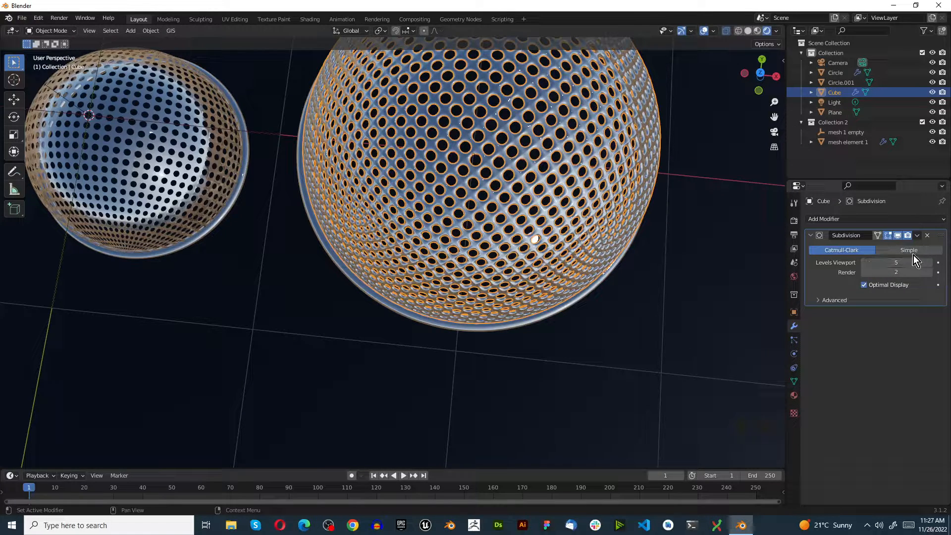
click(917, 236)
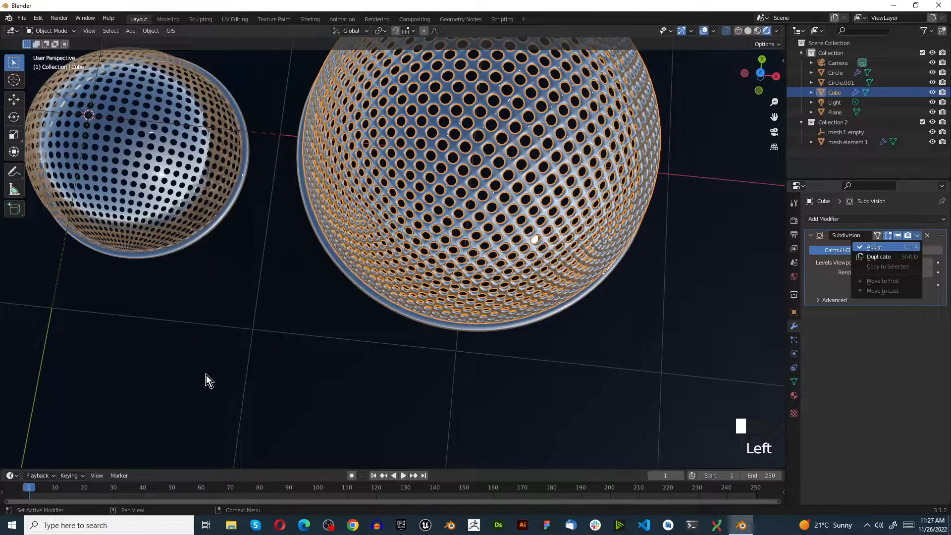
click(876, 247)
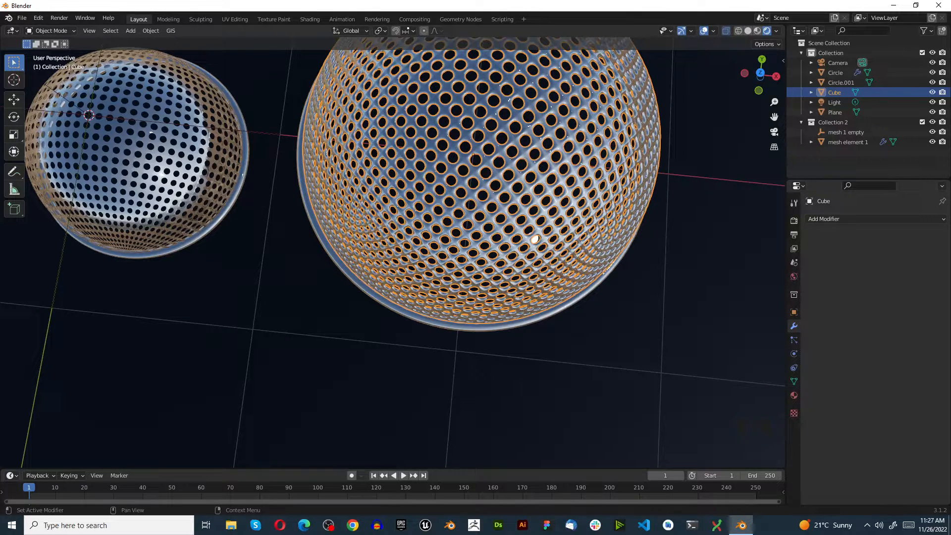
Select the larger dome together with its rim ring and move both down about 0.66 m along Z, level with the first dome.
scroll(346, 323, up, 4)
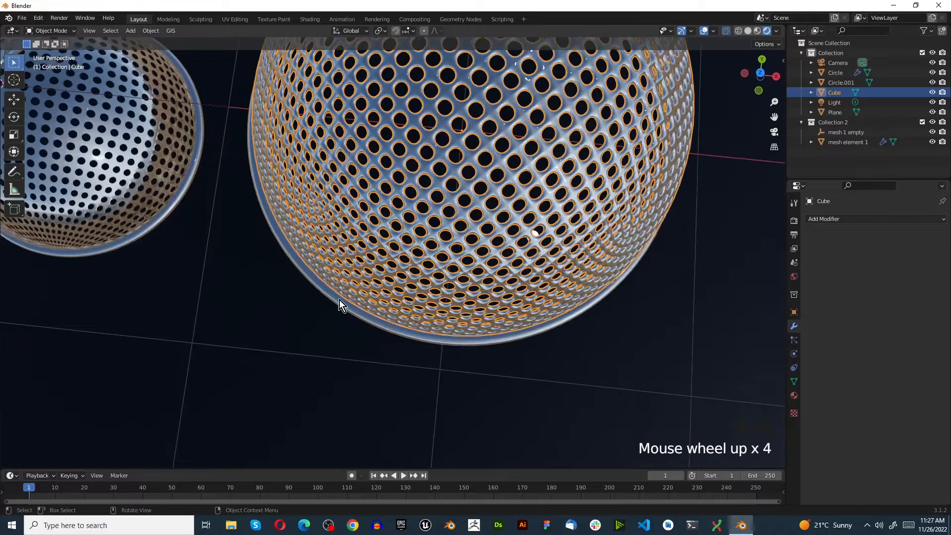
click(338, 303)
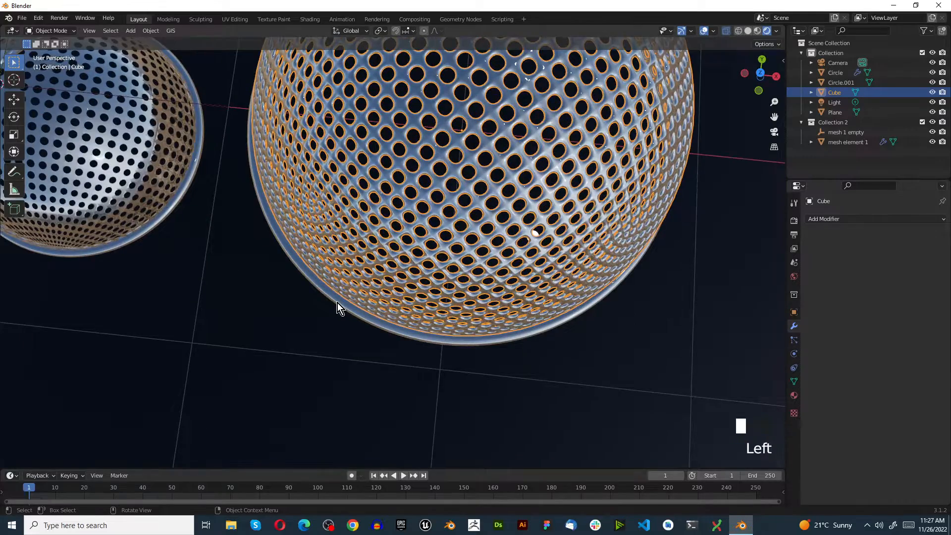
shift+click(396, 217)
scroll(383, 238, down, 2)
key(KP_1)
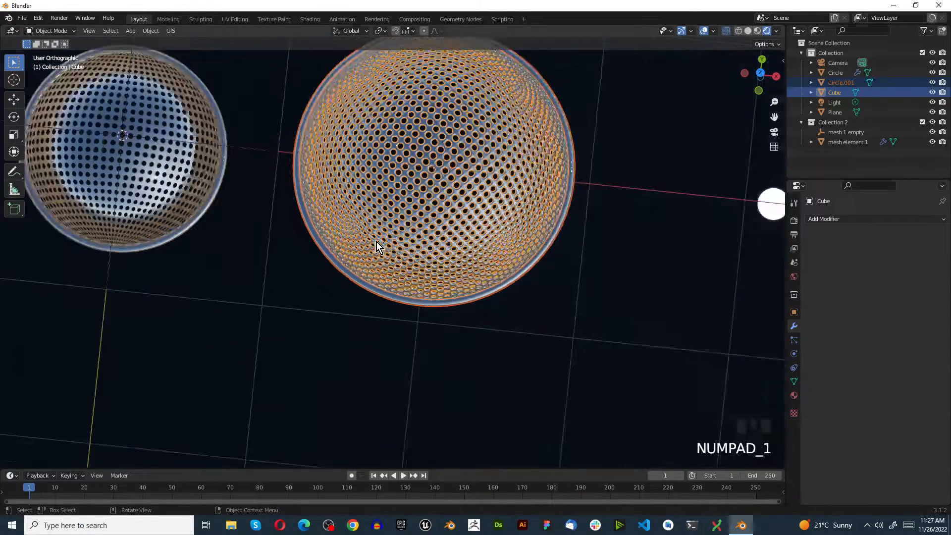
key(g)
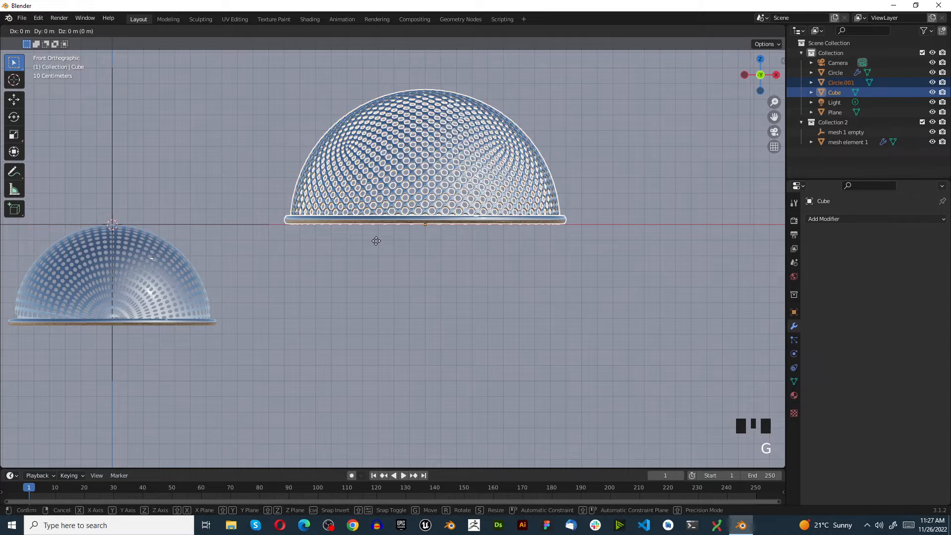
key(z)
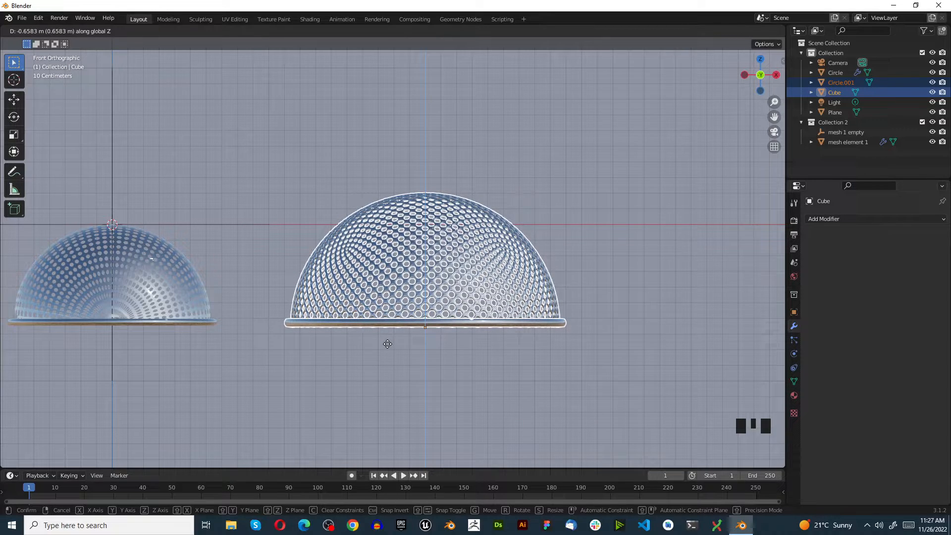
click(387, 344)
Examine both domes from above and through the camera, comparing their meshes and rims up close with nothing but the ground plane selected.
key(KP_7)
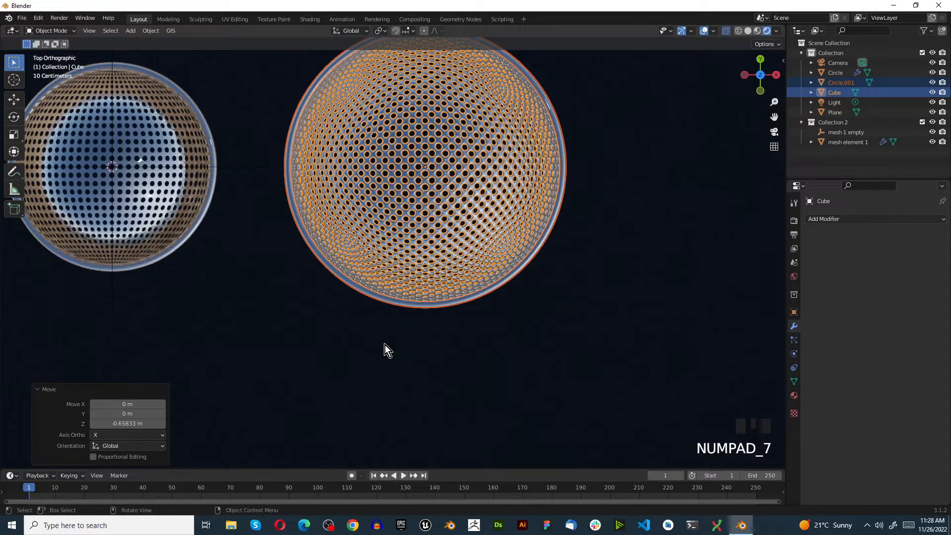
scroll(381, 350, down, 12)
middle_drag(353, 297, 346, 355)
scroll(347, 355, down, 4)
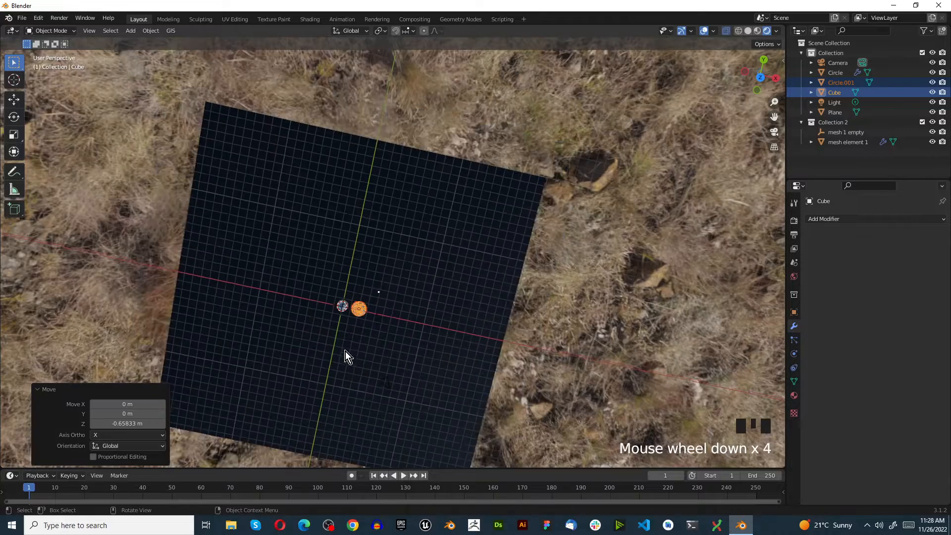
scroll(676, 297, up, 3)
click(774, 133)
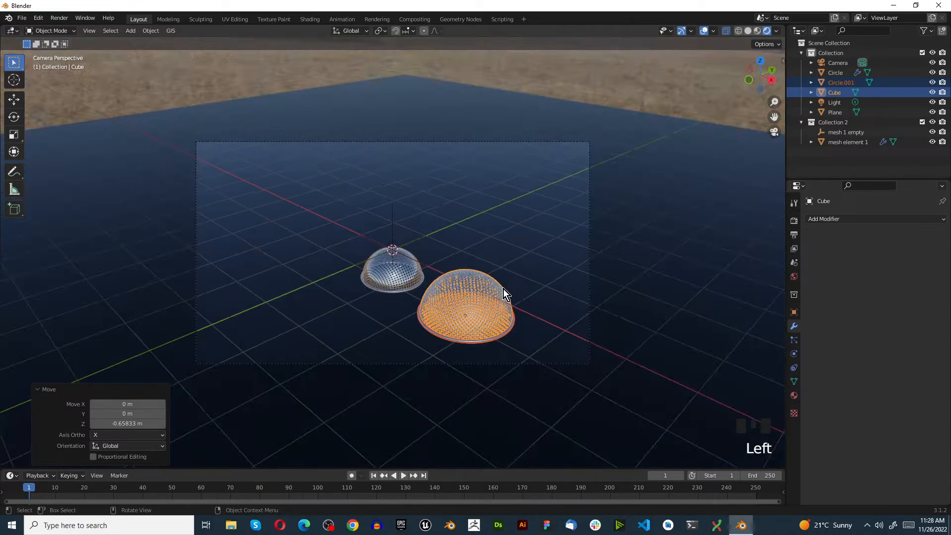
scroll(567, 212, up, 2)
click(717, 182)
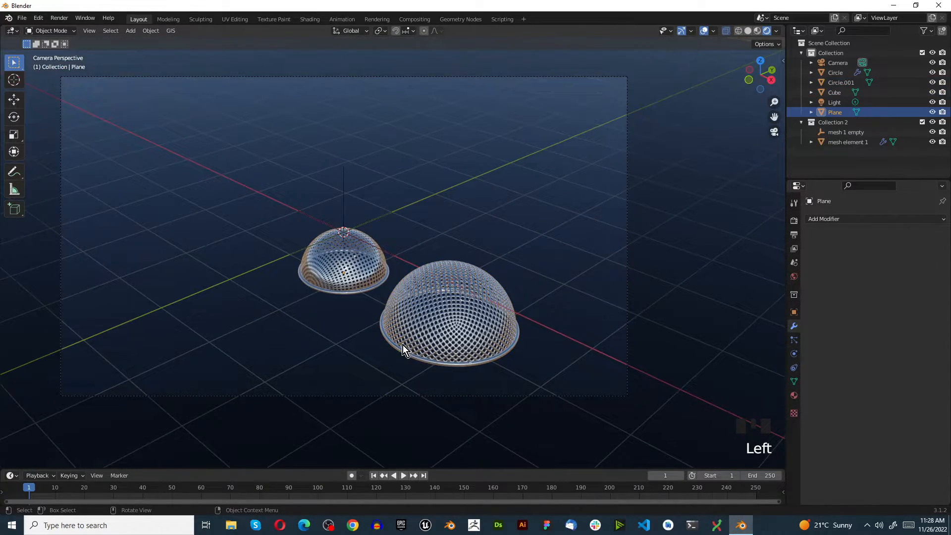
scroll(403, 345, up, 6)
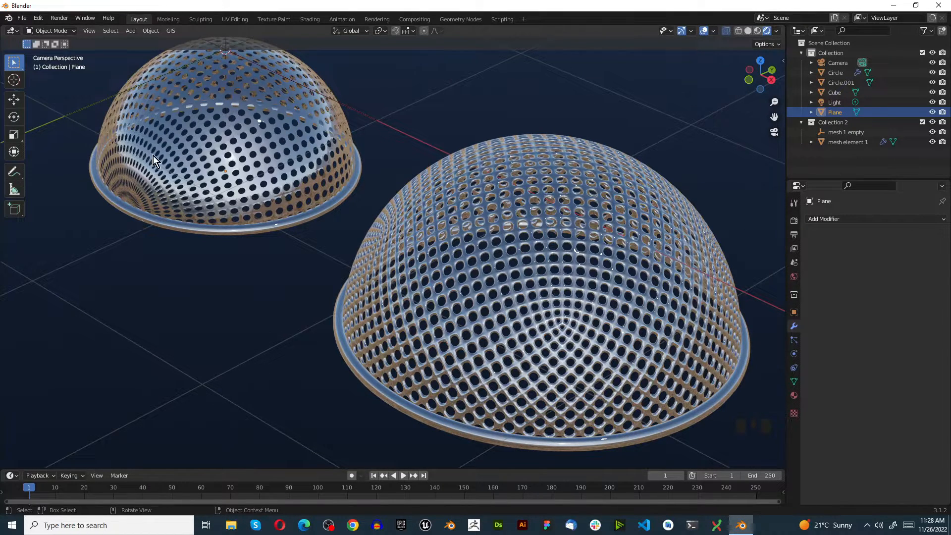
scroll(375, 316, down, 7)
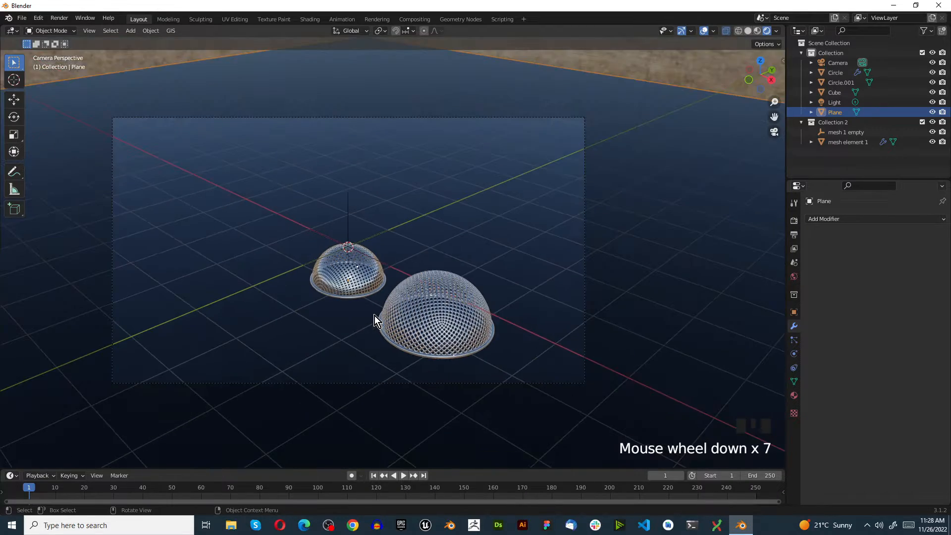
scroll(425, 334, up, 7)
scroll(360, 332, down, 3)
scroll(359, 332, down, 1)
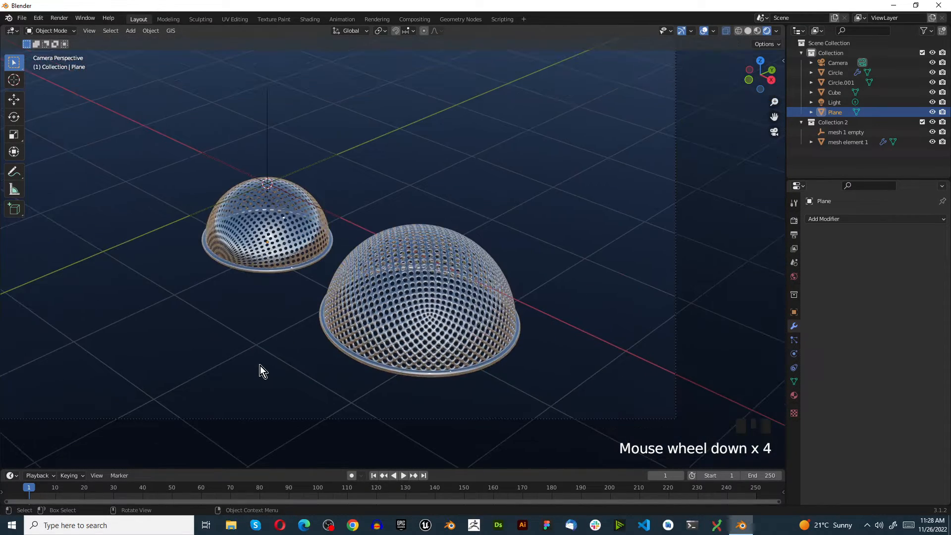
Change the ground plane material's base color to white by setting its HSV value to 1.
click(271, 363)
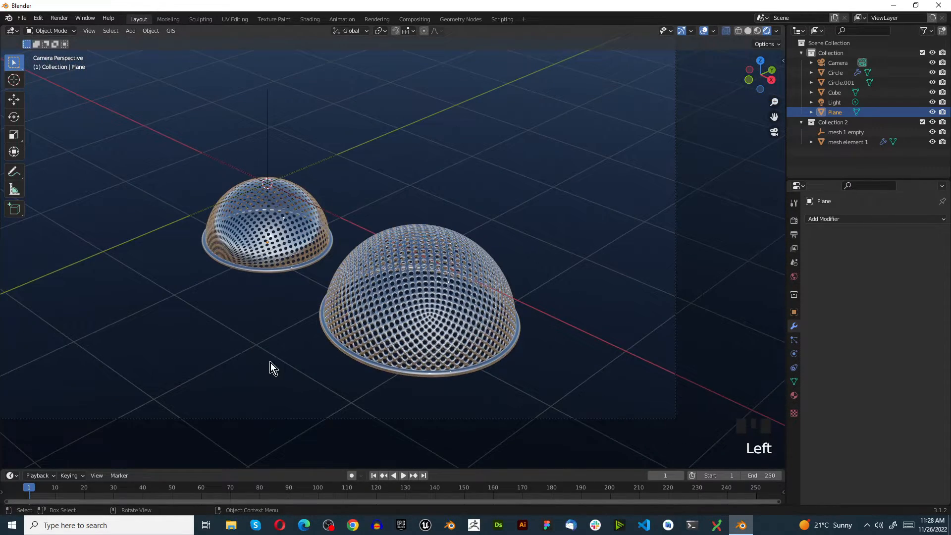
click(793, 395)
click(891, 367)
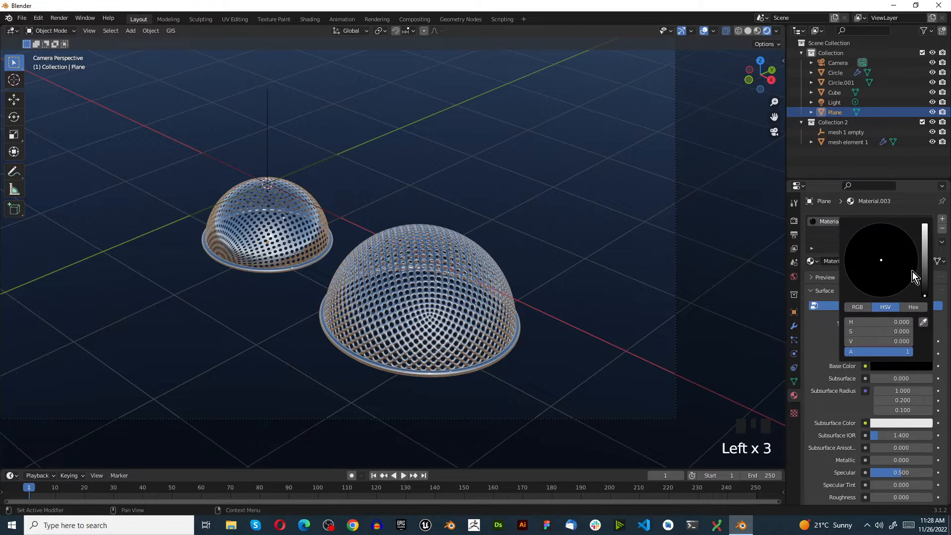
drag(920, 270, 924, 225)
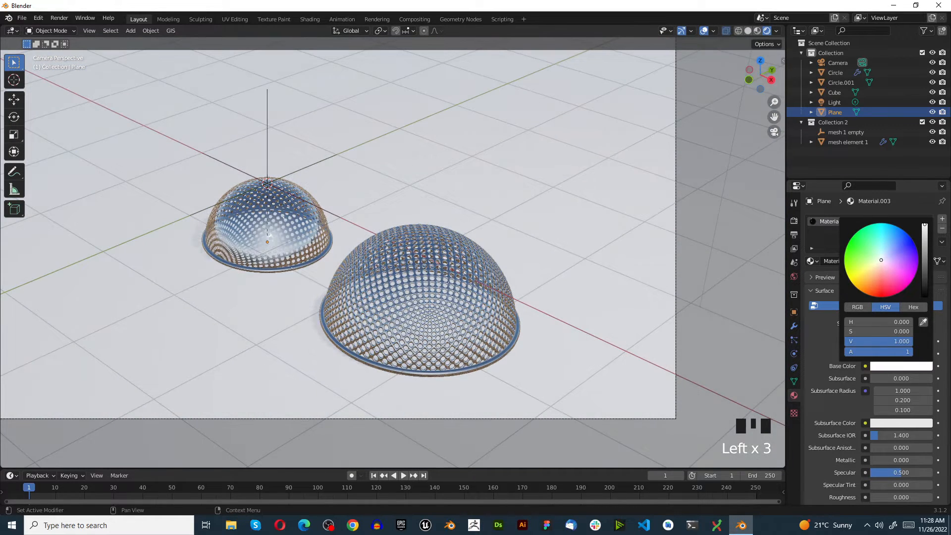
click(642, 195)
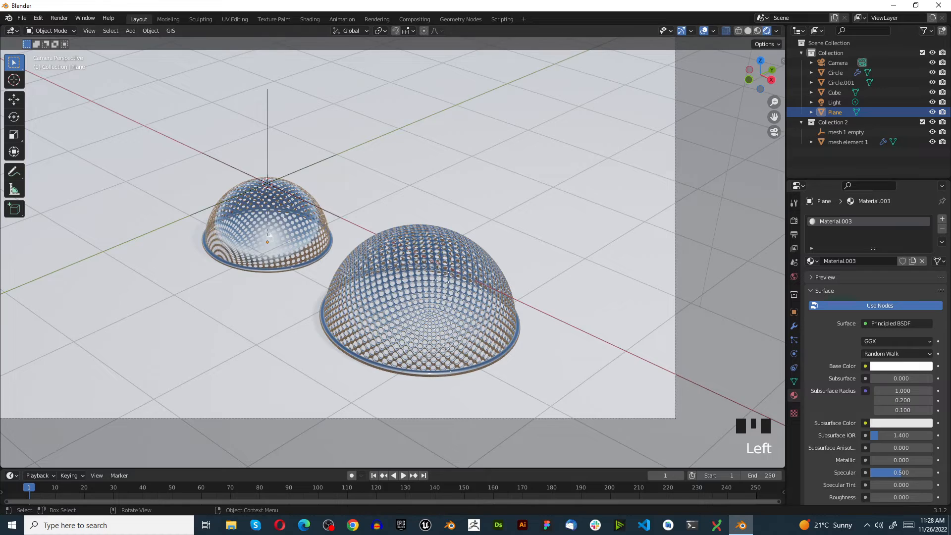